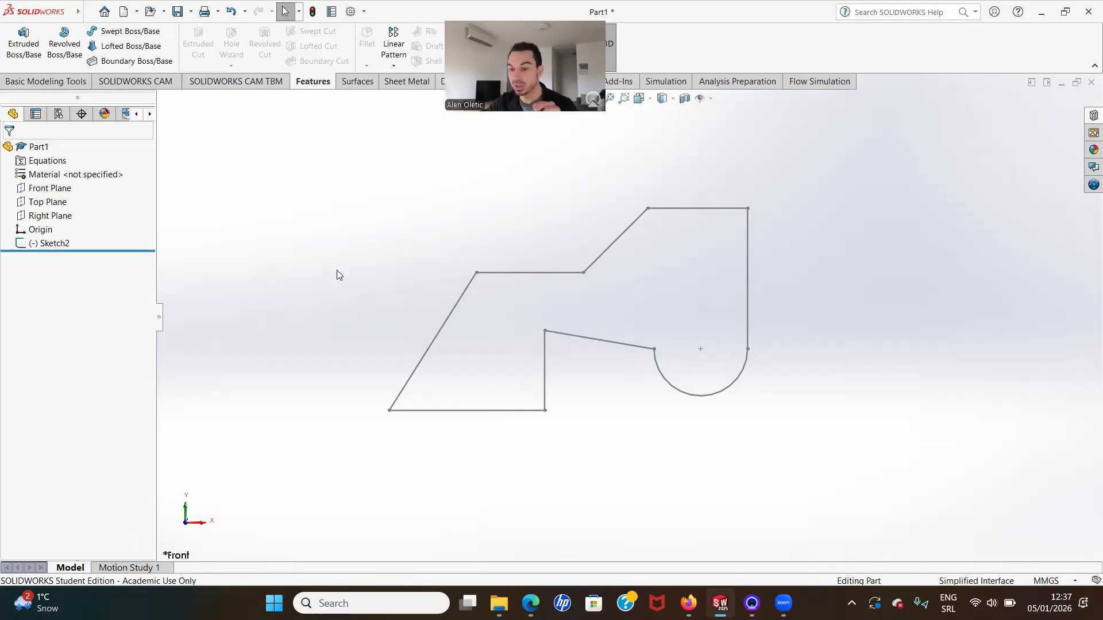
Step: Open the existing under-defined profile sketch, Sketch2, for editing
click(61, 243)
click(71, 210)
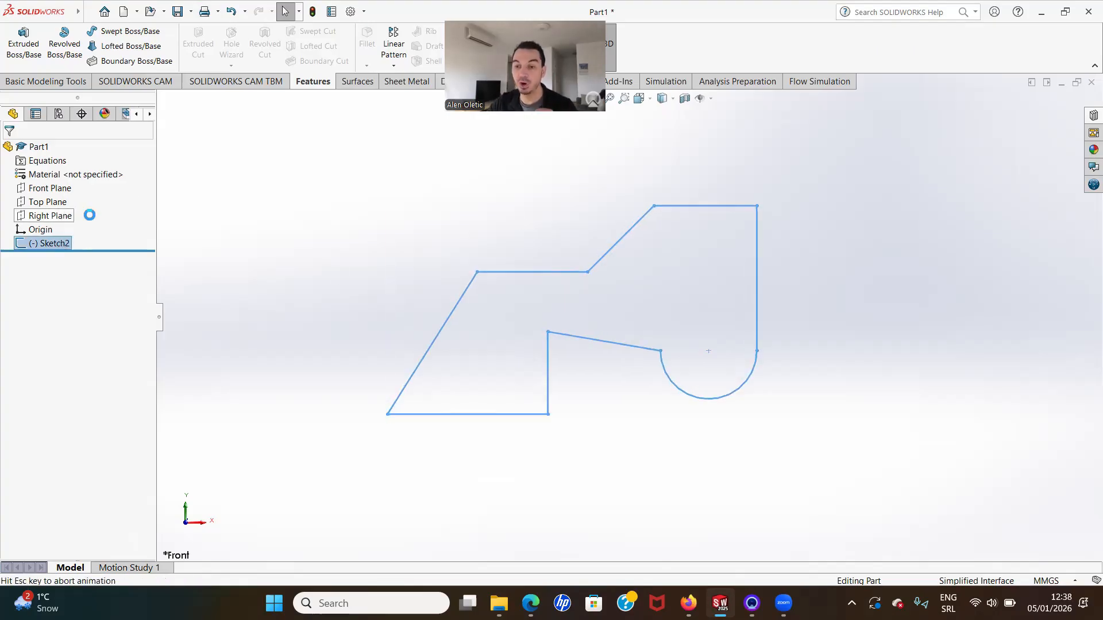
scroll(712, 274, up, 2)
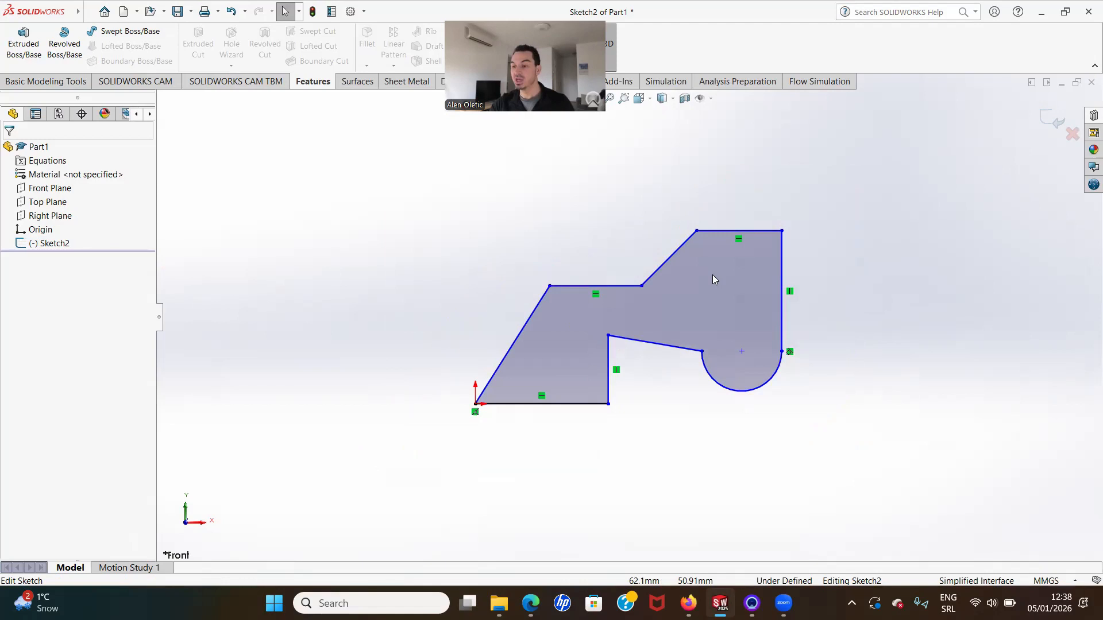
scroll(715, 294, down, 2)
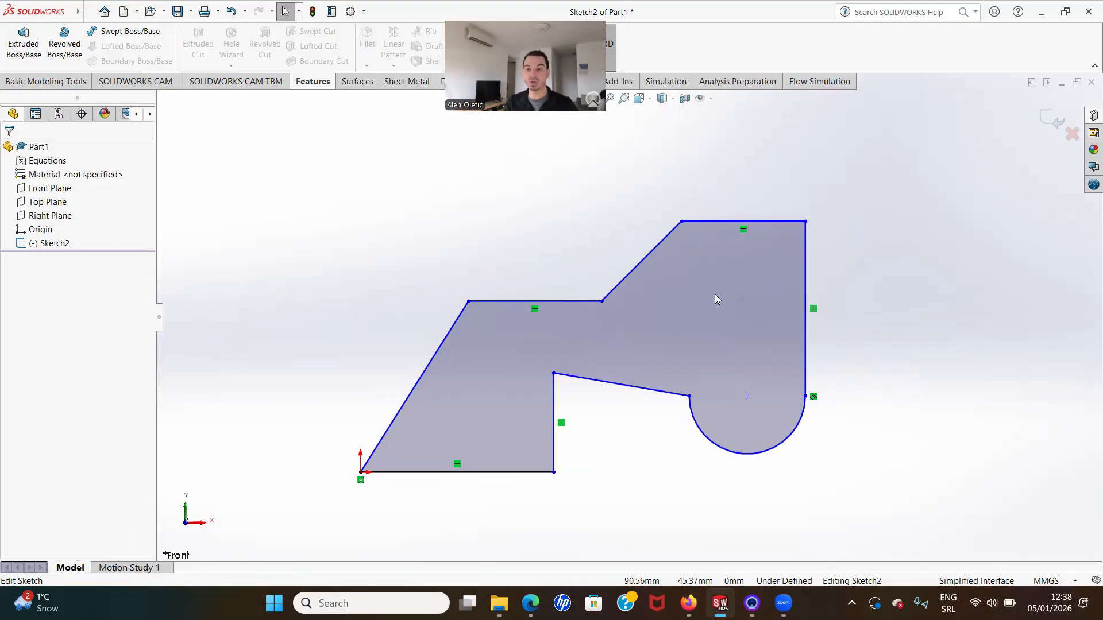
scroll(633, 403, up, 2)
scroll(650, 414, down, 2)
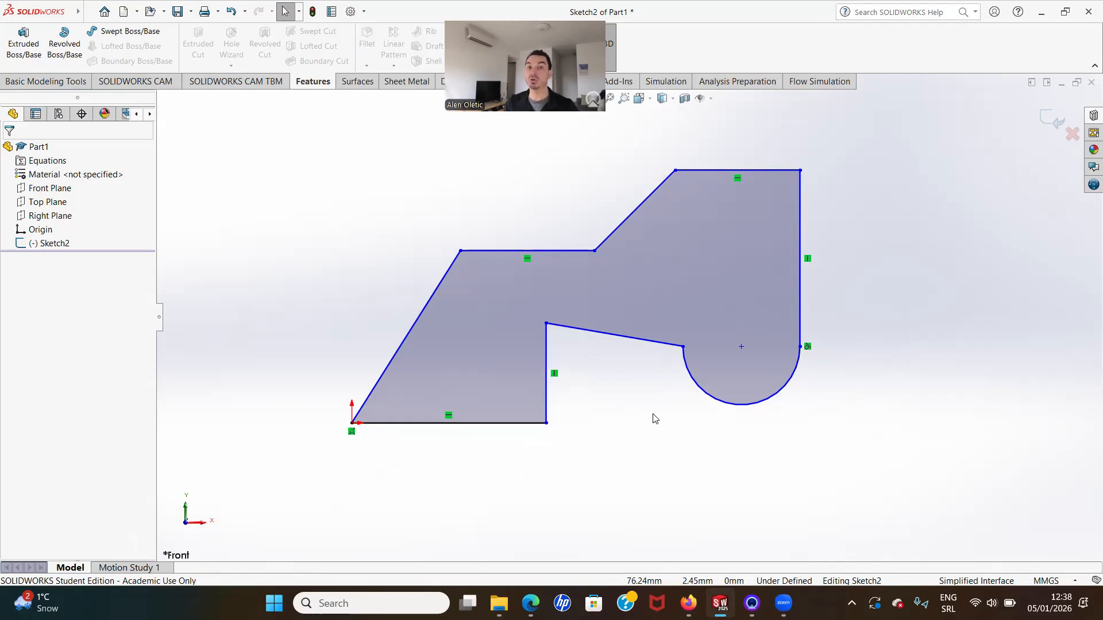
scroll(658, 396, up, 1)
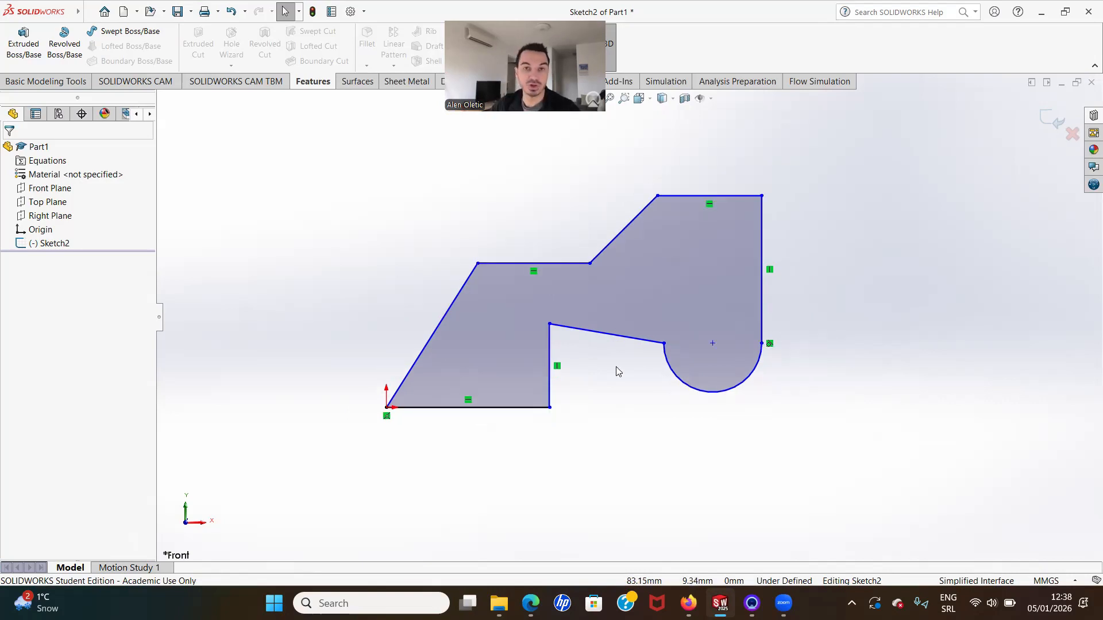
scroll(581, 308, down, 1)
Step: Add a Vertical relation between the profile's upper inner corner and the inner corner below it
click(543, 328)
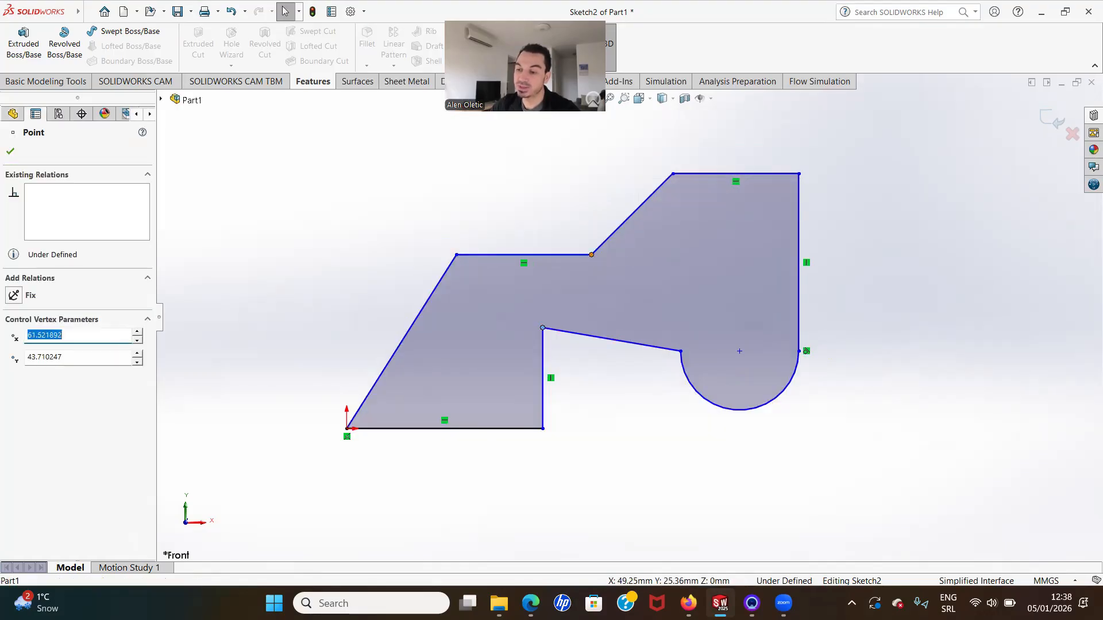
click(554, 224)
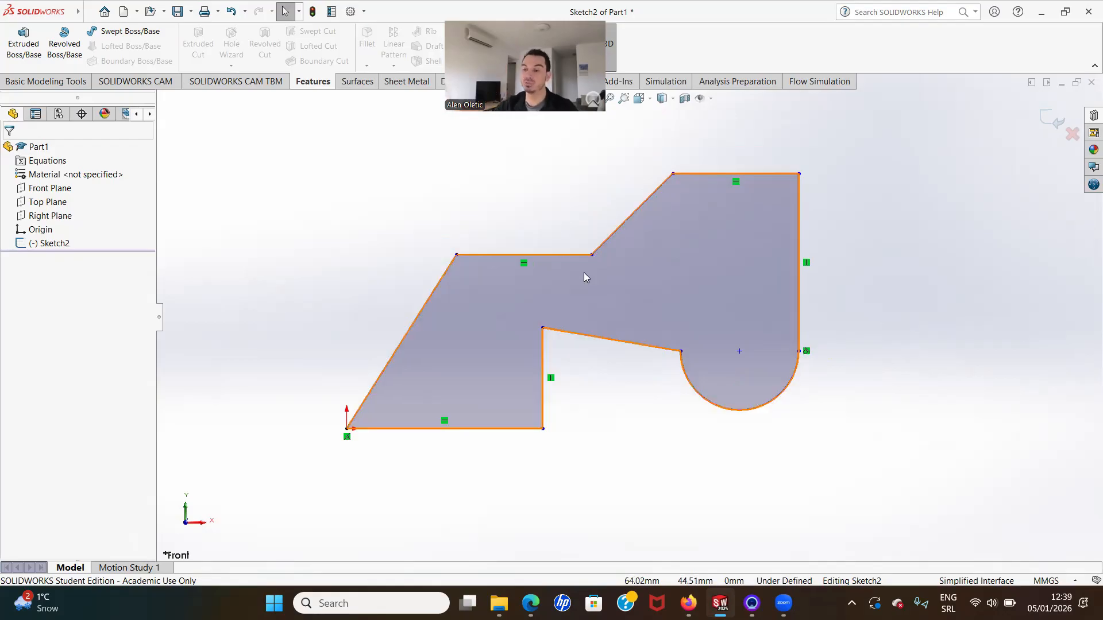
scroll(580, 268, down, 1)
click(595, 252)
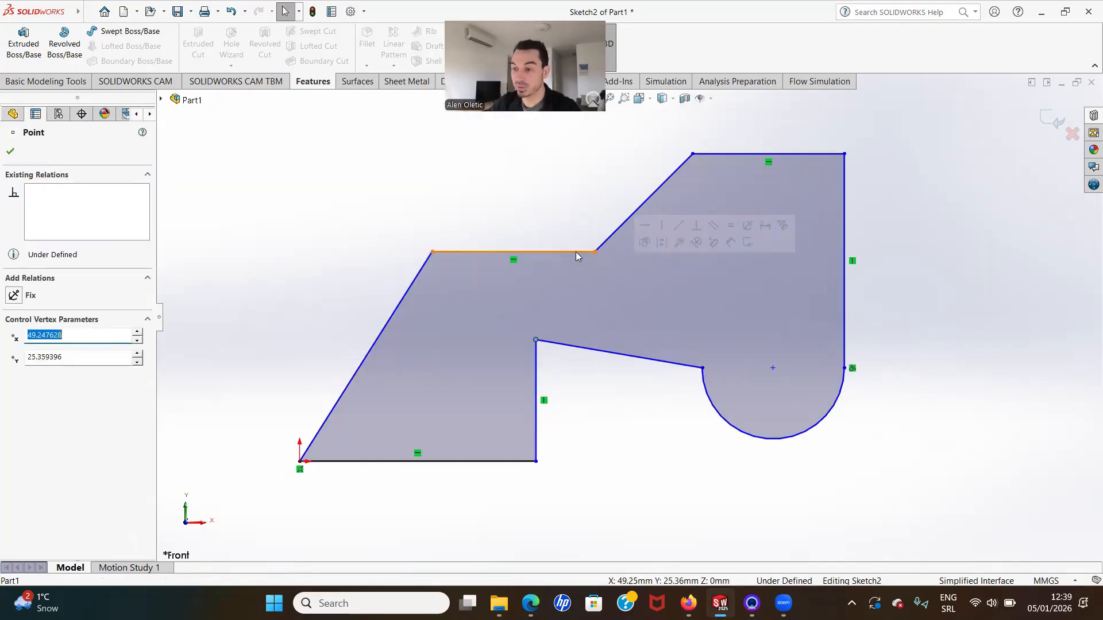
ctrl+click(595, 252)
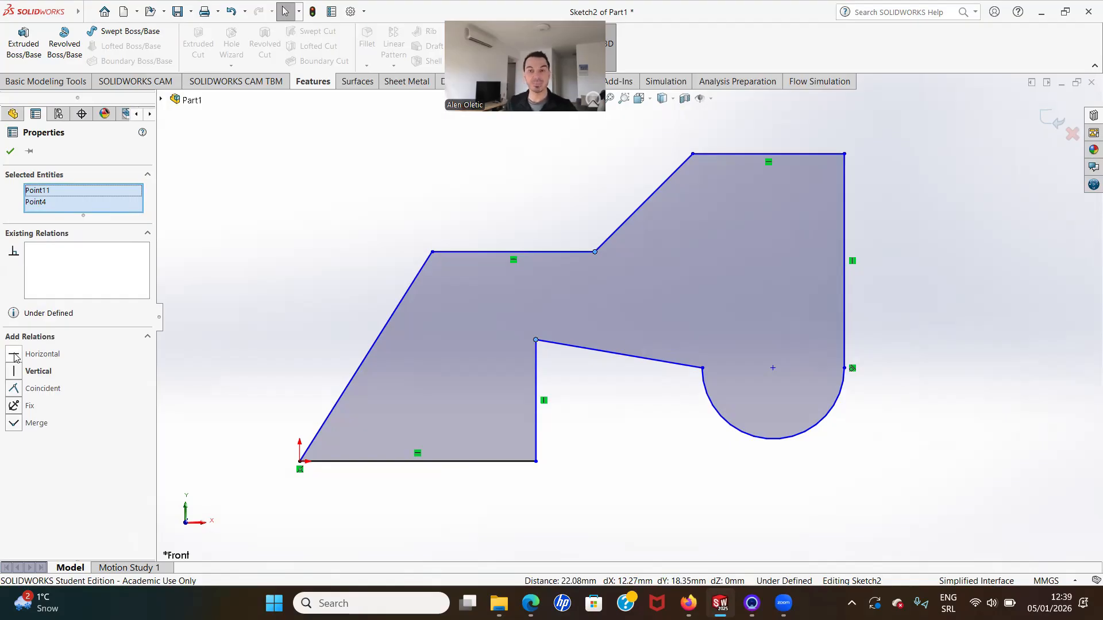
click(19, 373)
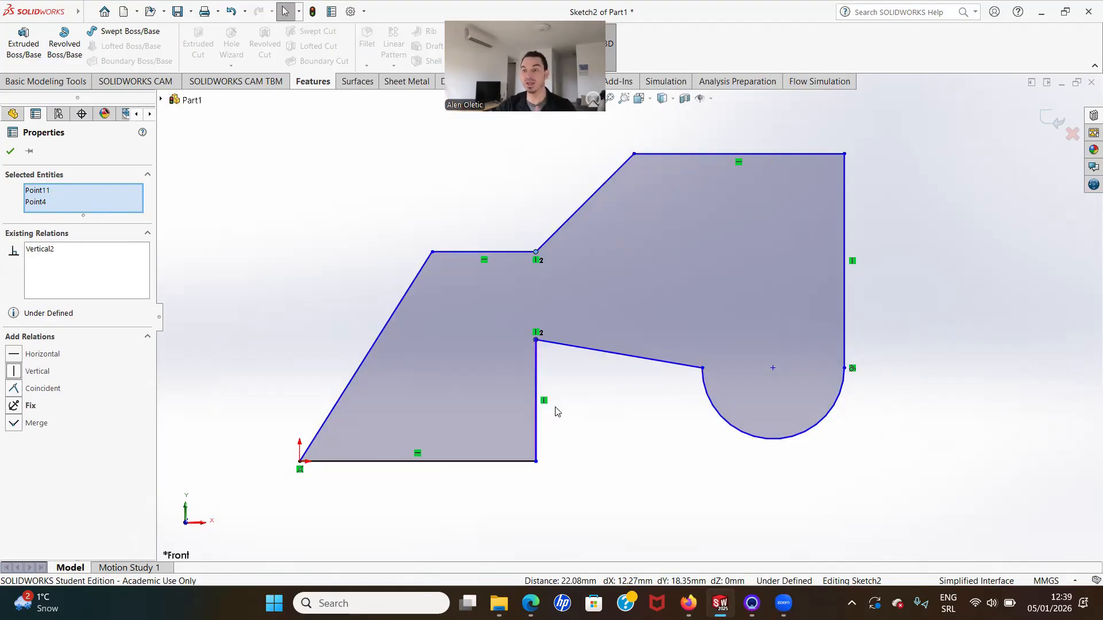
scroll(534, 285, down, 4)
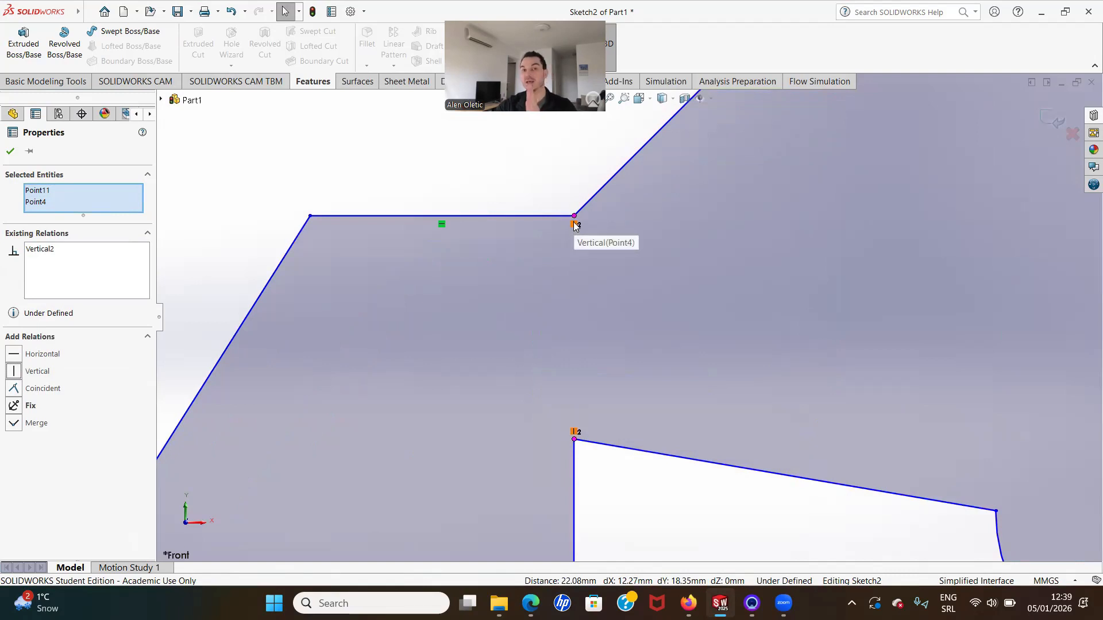
key(f)
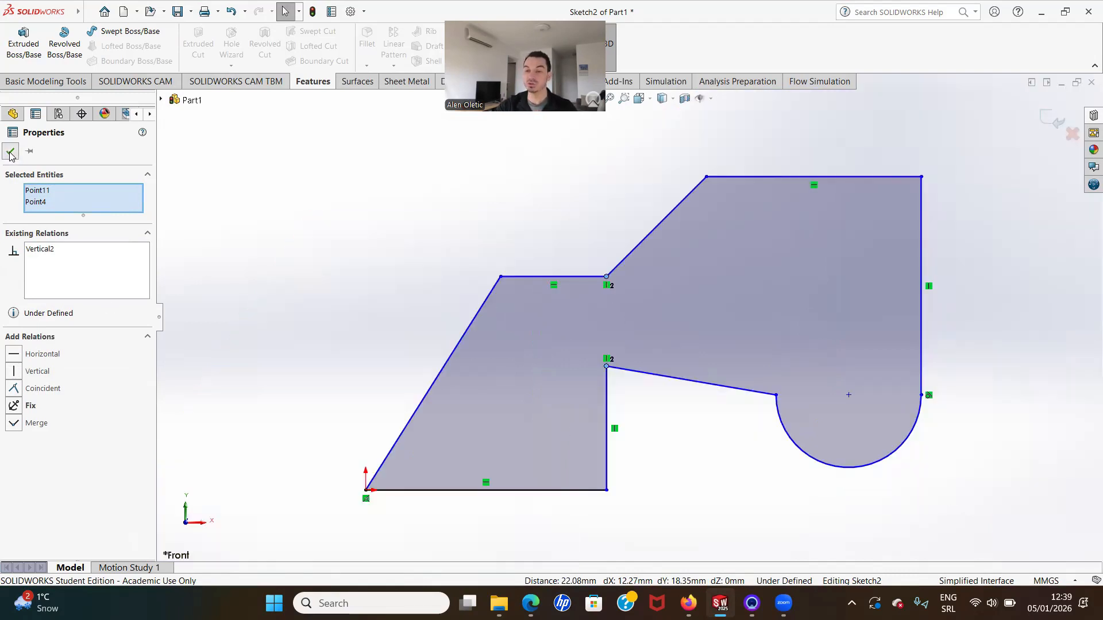
click(9, 148)
Step: Make the slightly sloped line between the lower inner corner and the arc horizontal
scroll(779, 328, up, 4)
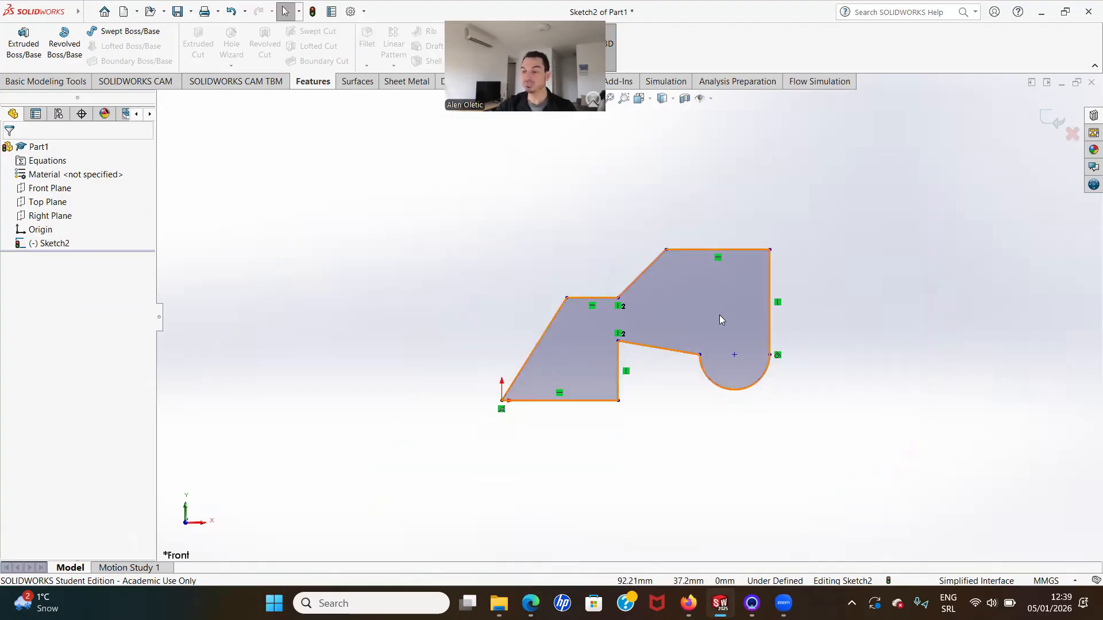
scroll(719, 314, down, 2)
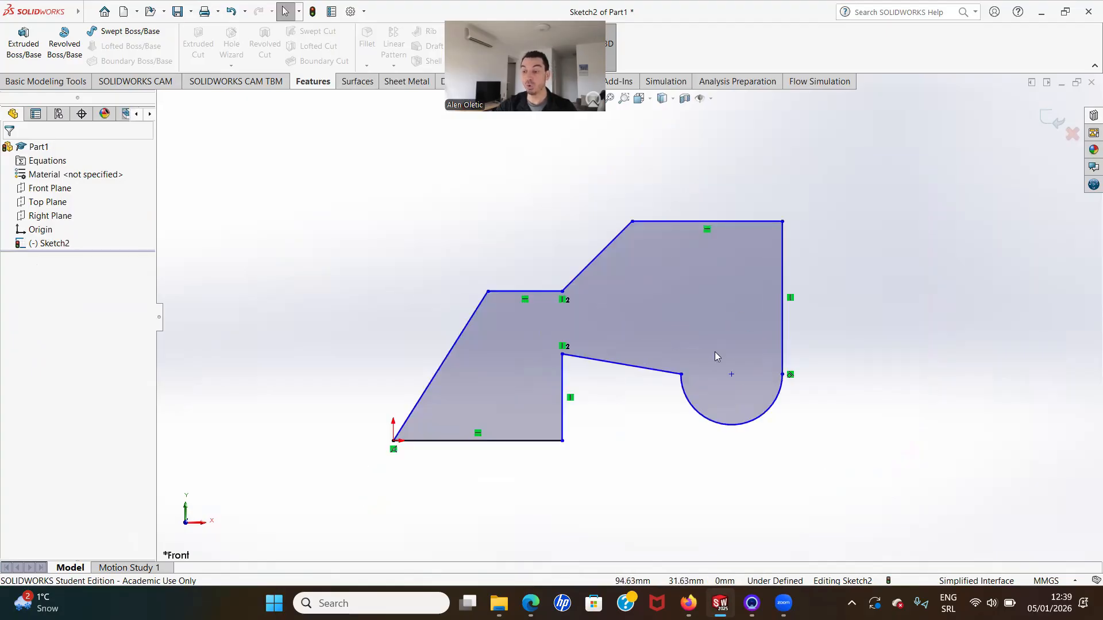
click(613, 366)
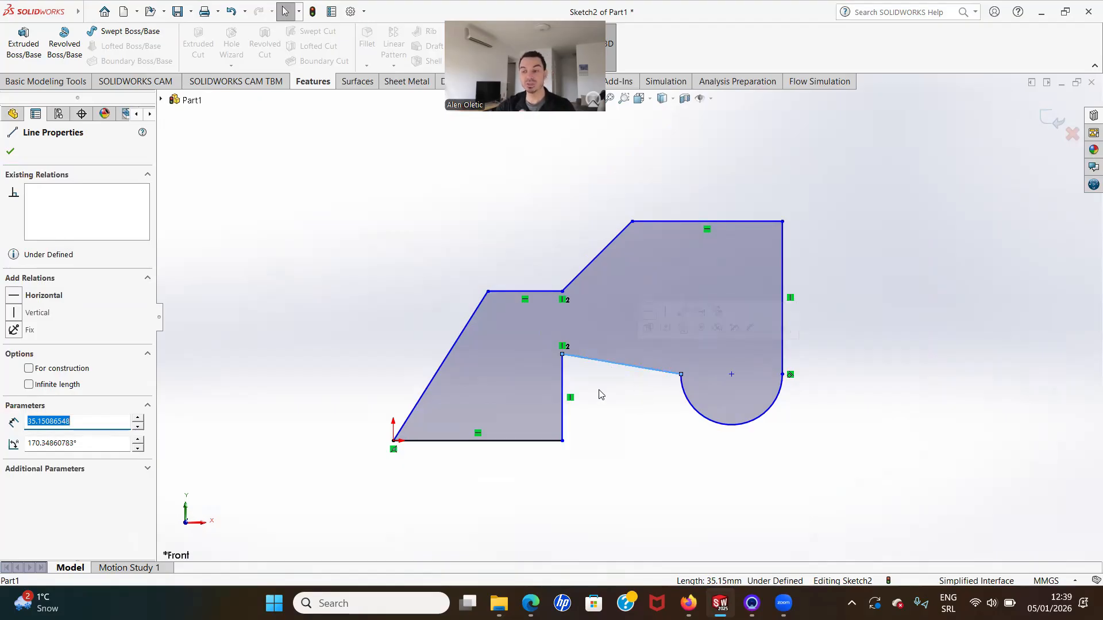
click(12, 296)
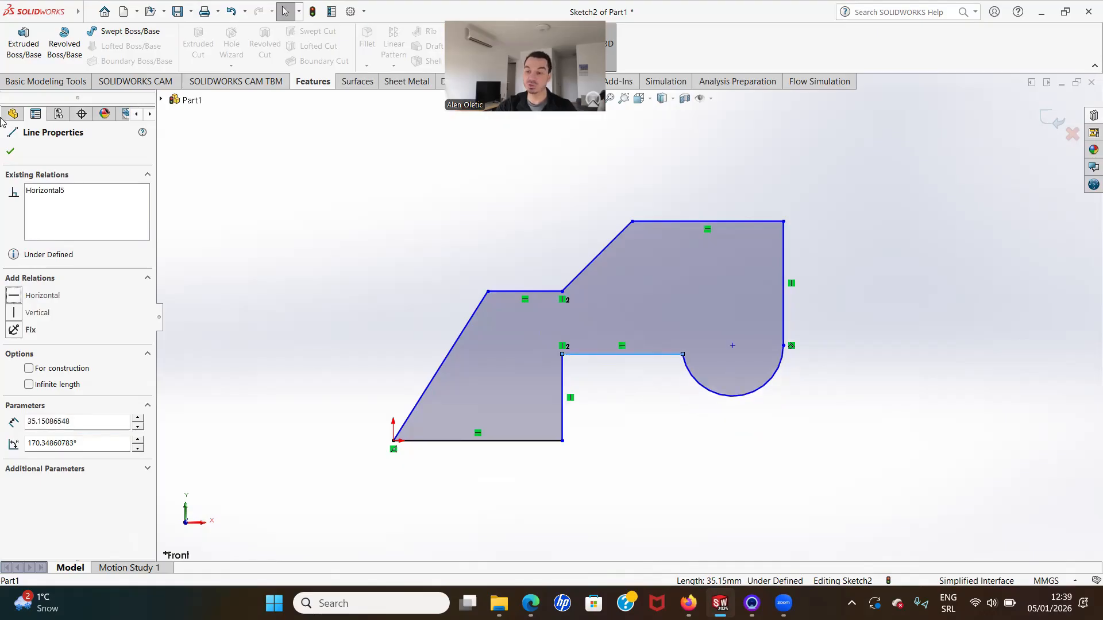
scroll(634, 351, down, 1)
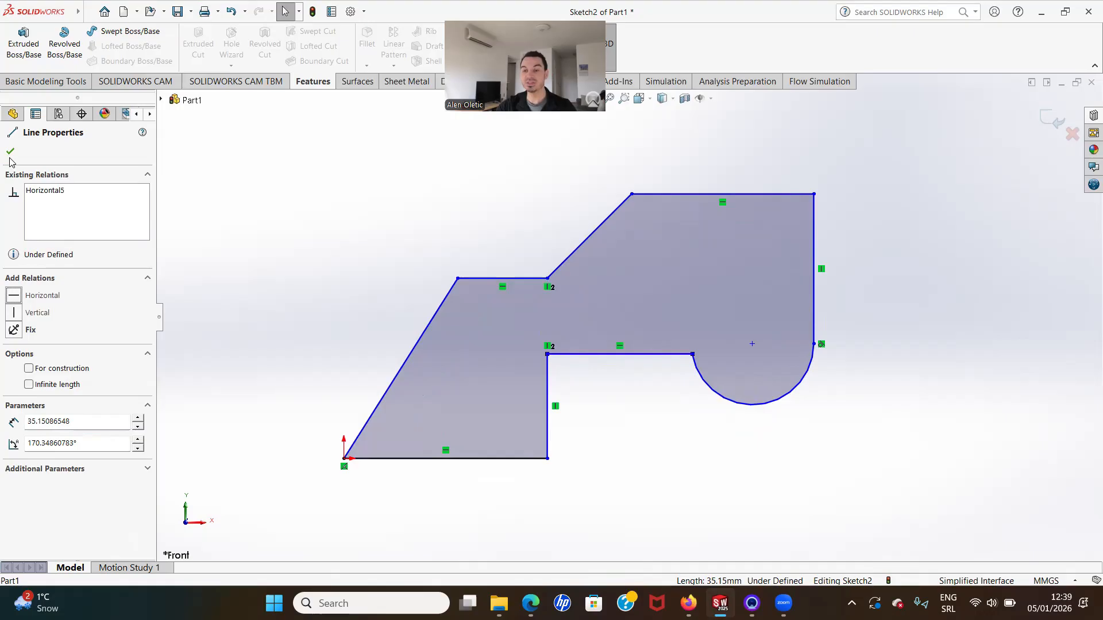
click(313, 229)
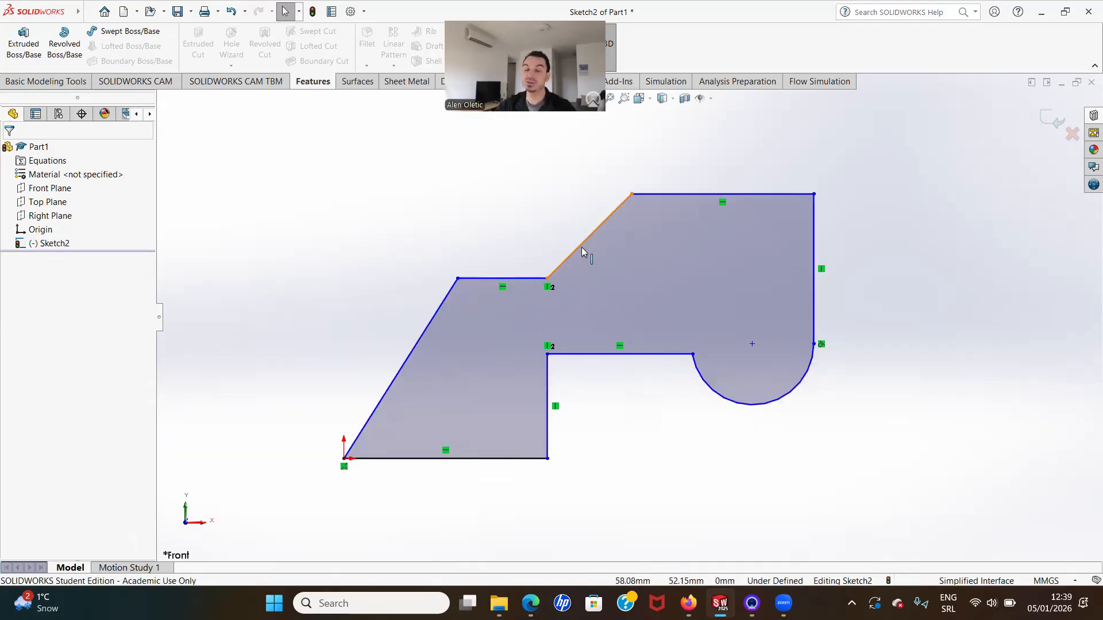
Step: Make the profile's two slanted edges parallel and move the longer one's upper corner to about X 22.15, Y 39.75 mm
click(432, 319)
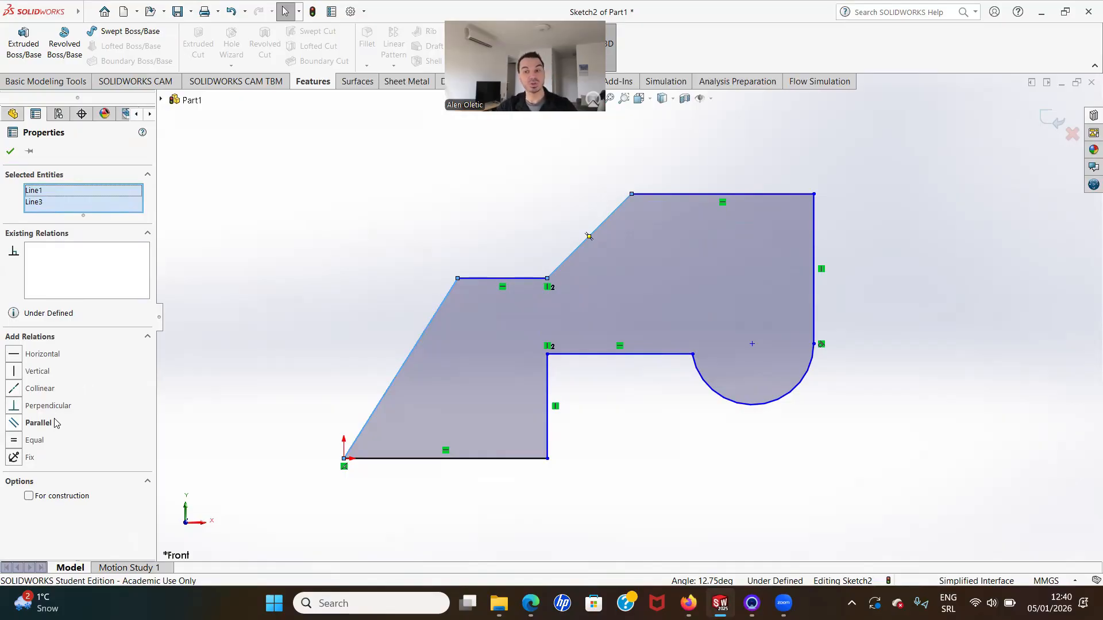
click(14, 423)
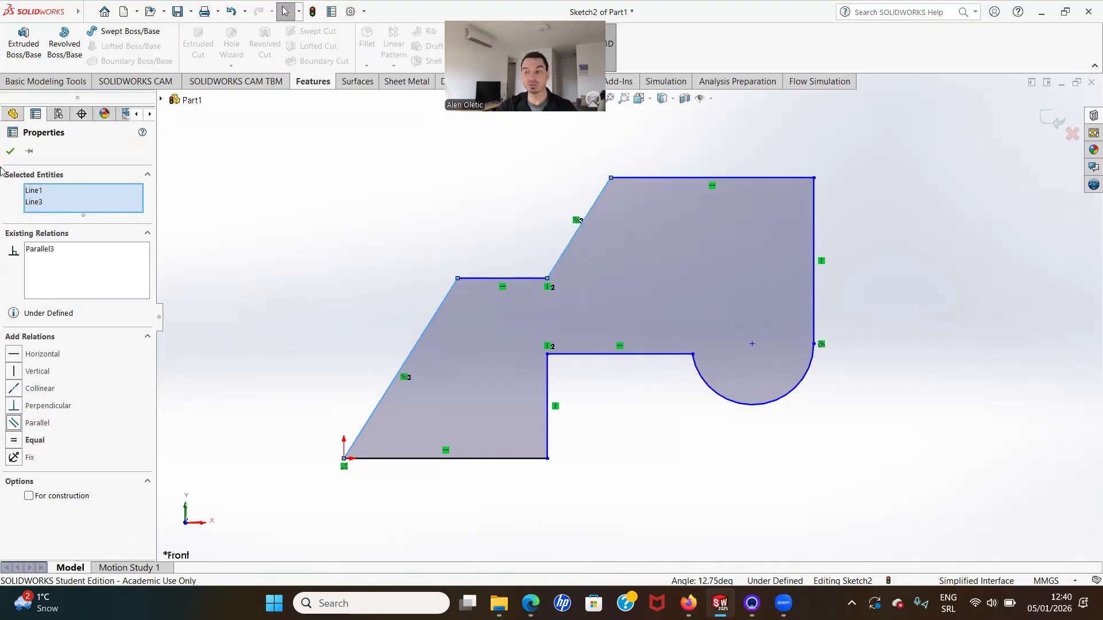
click(10, 153)
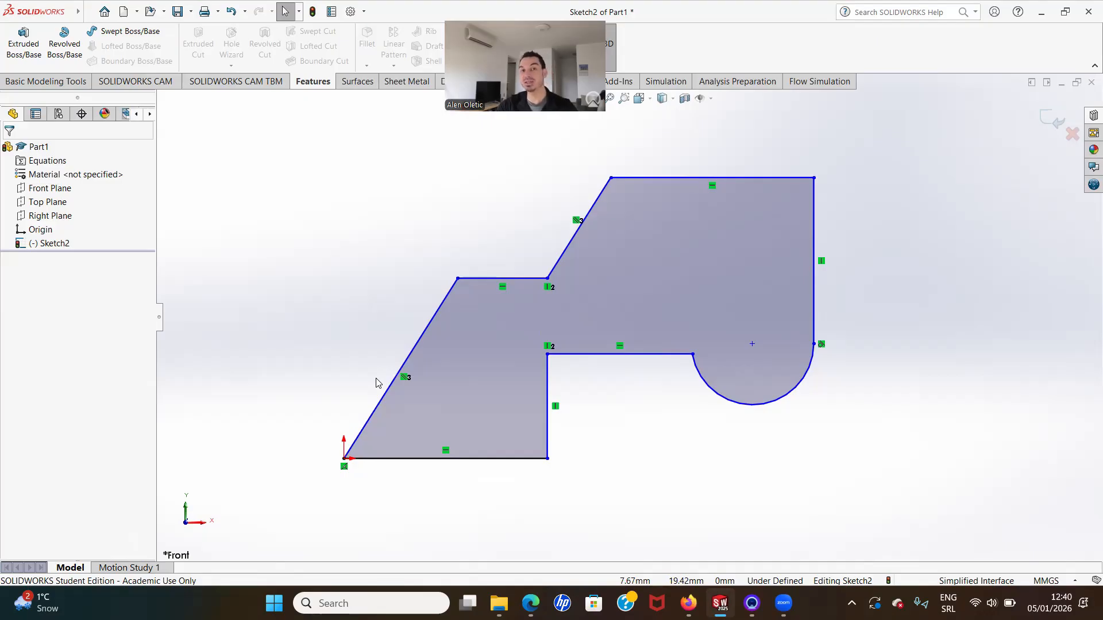
mouse_move(457, 279)
mouse_down()
mouse_move(486, 305)
mouse_move(428, 288)
mouse_move(421, 298)
mouse_move(474, 314)
mouse_move(435, 295)
mouse_up()
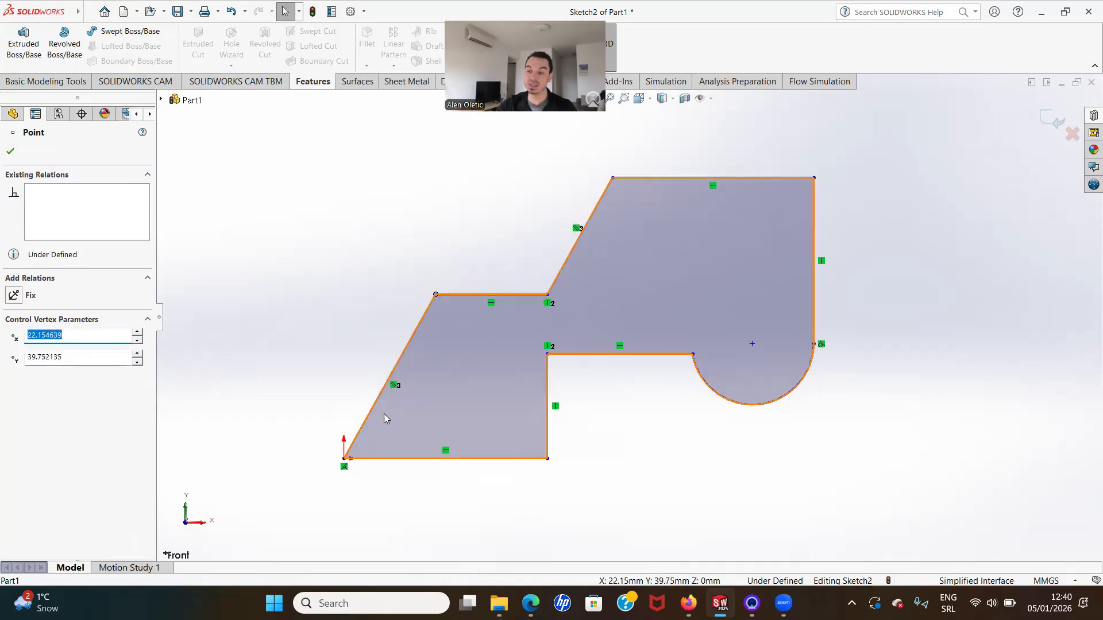
click(297, 256)
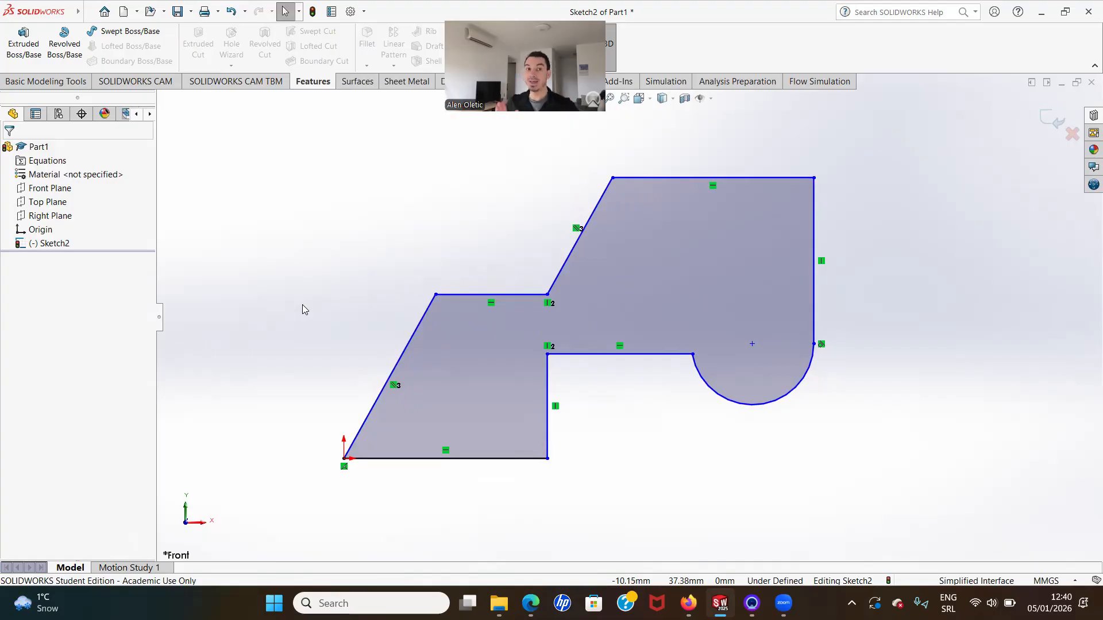
Step: Add an Equal relation between the short upper horizontal edge and the horizontal edge beside the arc
click(484, 295)
ctrl+click(600, 355)
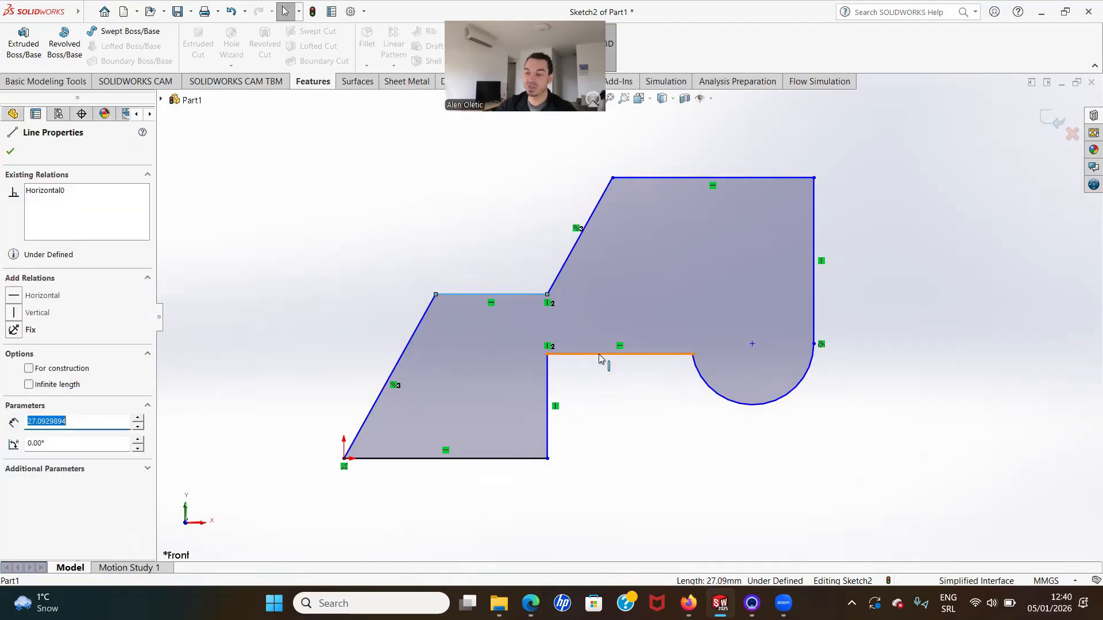
click(25, 440)
click(10, 152)
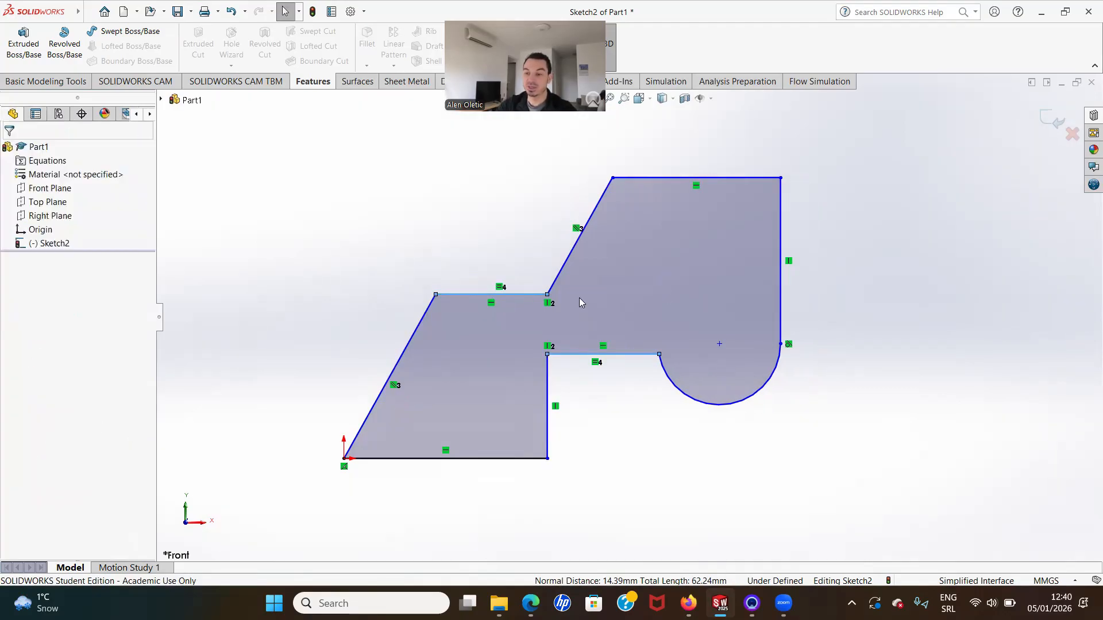
Step: Move both ends of the short upper horizontal edge to test how the related edges follow
mouse_move(547, 294)
mouse_down()
mouse_move(588, 295)
mouse_move(517, 297)
mouse_up()
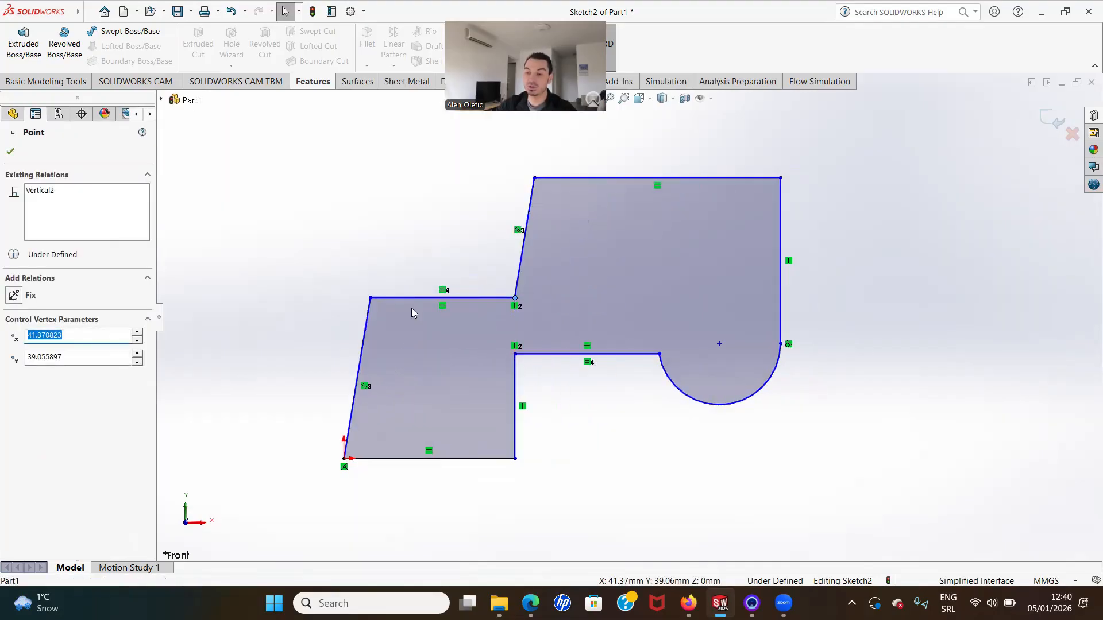
drag(371, 298, 428, 310)
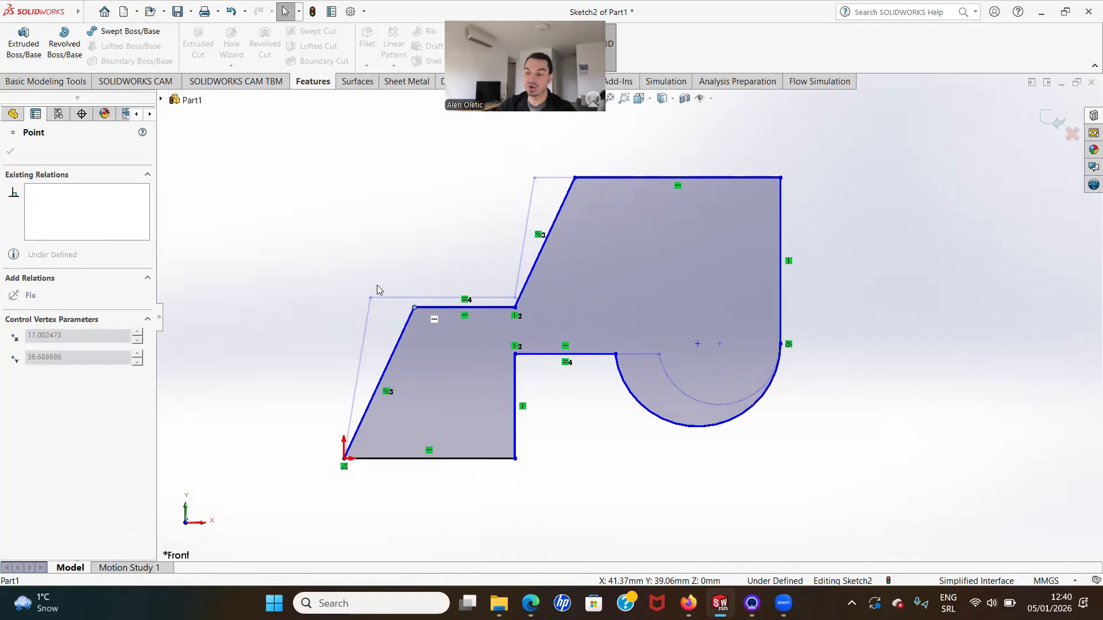
click(365, 258)
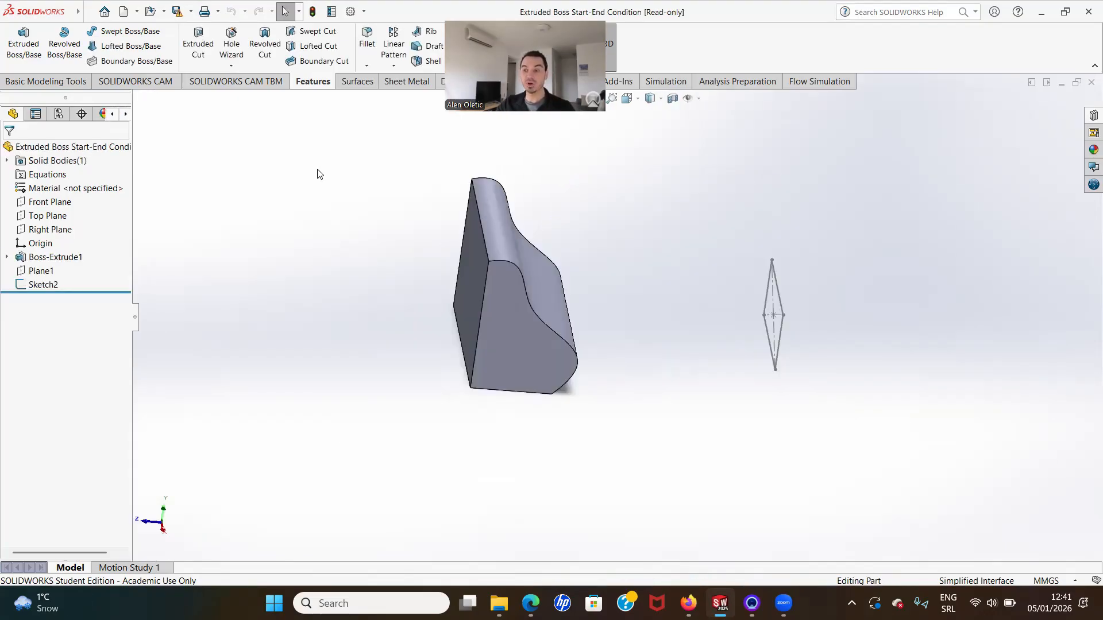
Step: Extrude the rectangular sketch as a Blind boss 40 mm deep from the sketch plane toward the curved body
middle_drag(402, 244, 630, 349)
mouse_move(684, 289)
middle_down()
mouse_move(465, 226)
mouse_move(415, 379)
mouse_move(433, 411)
mouse_move(548, 383)
mouse_move(635, 287)
mouse_move(633, 323)
mouse_move(459, 206)
middle_up()
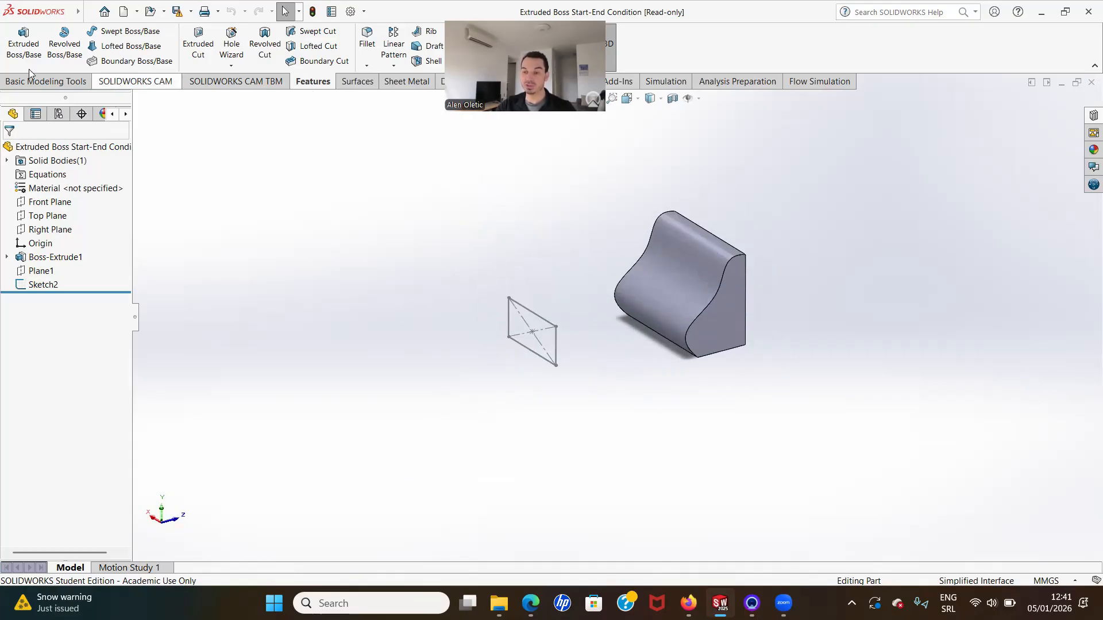
click(23, 37)
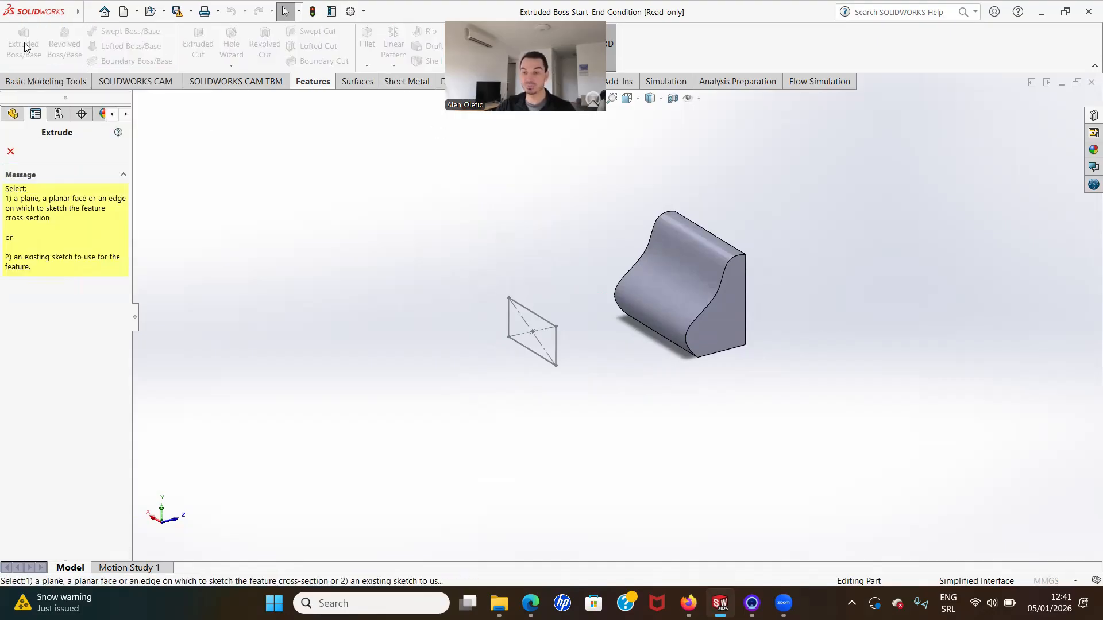
click(555, 344)
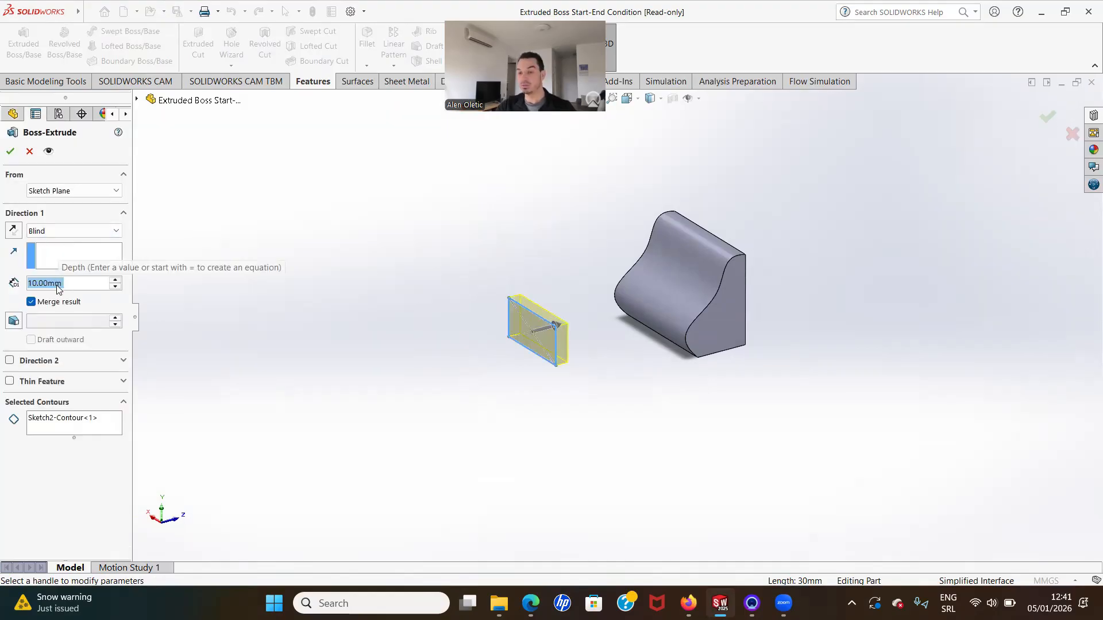
click(116, 280)
click(116, 280)
click(116, 280)
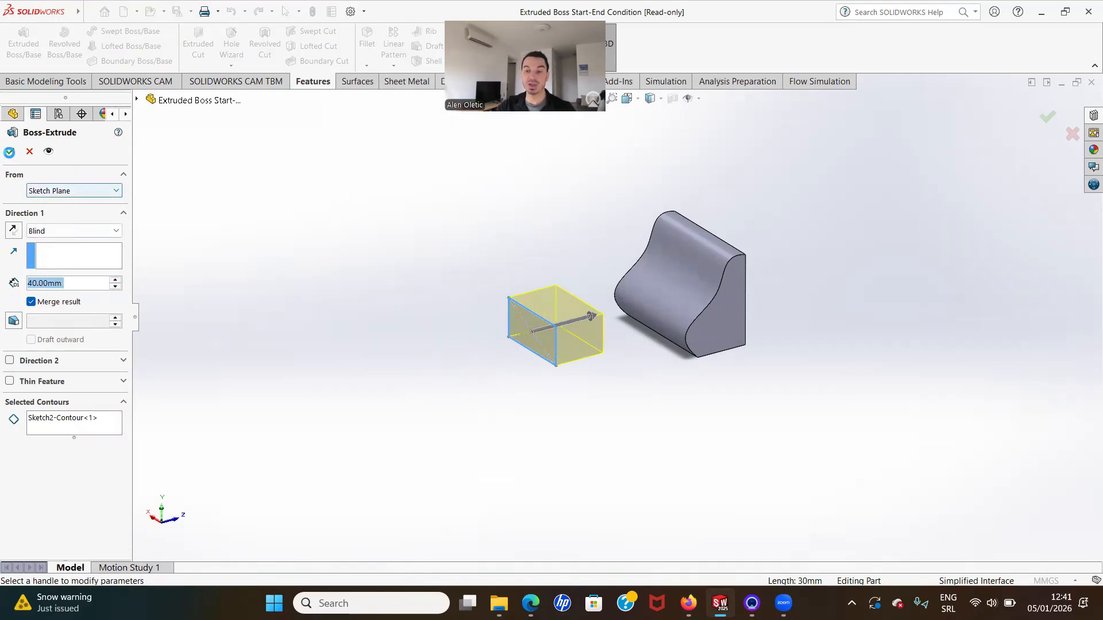
click(10, 153)
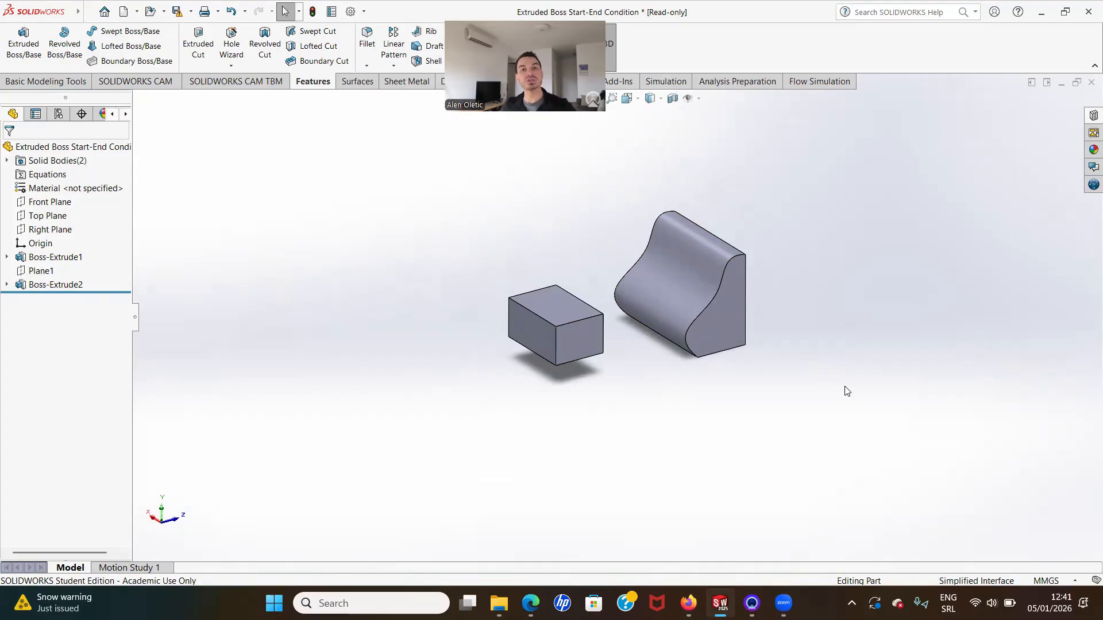
Step: Edit the rectangular block's extrusion and set its Direction 1 end condition to Through All
click(43, 284)
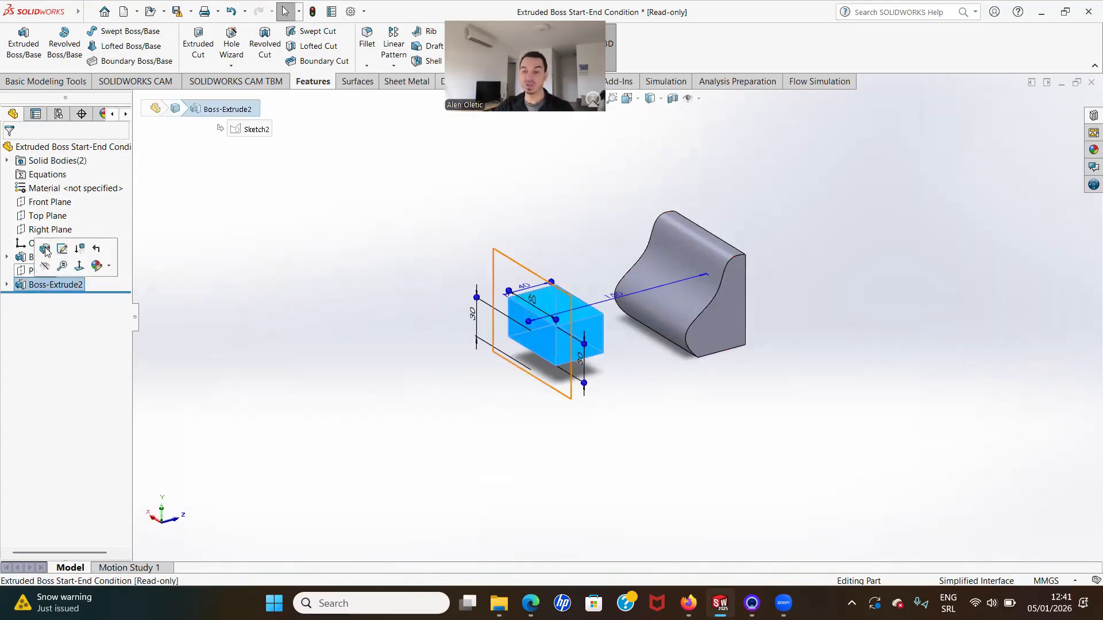
click(48, 251)
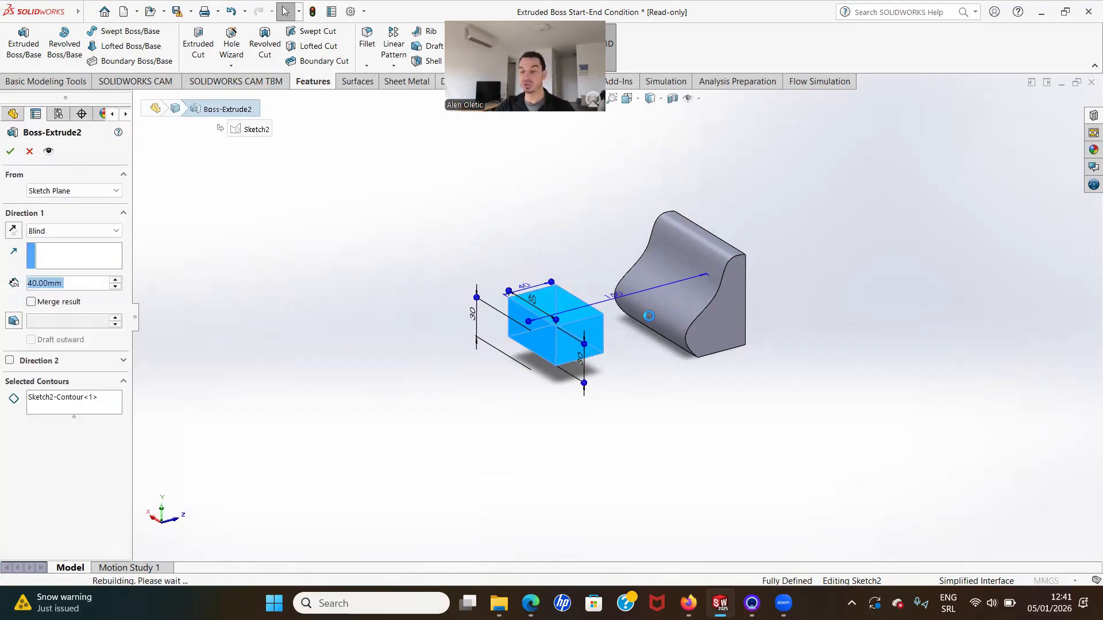
click(89, 232)
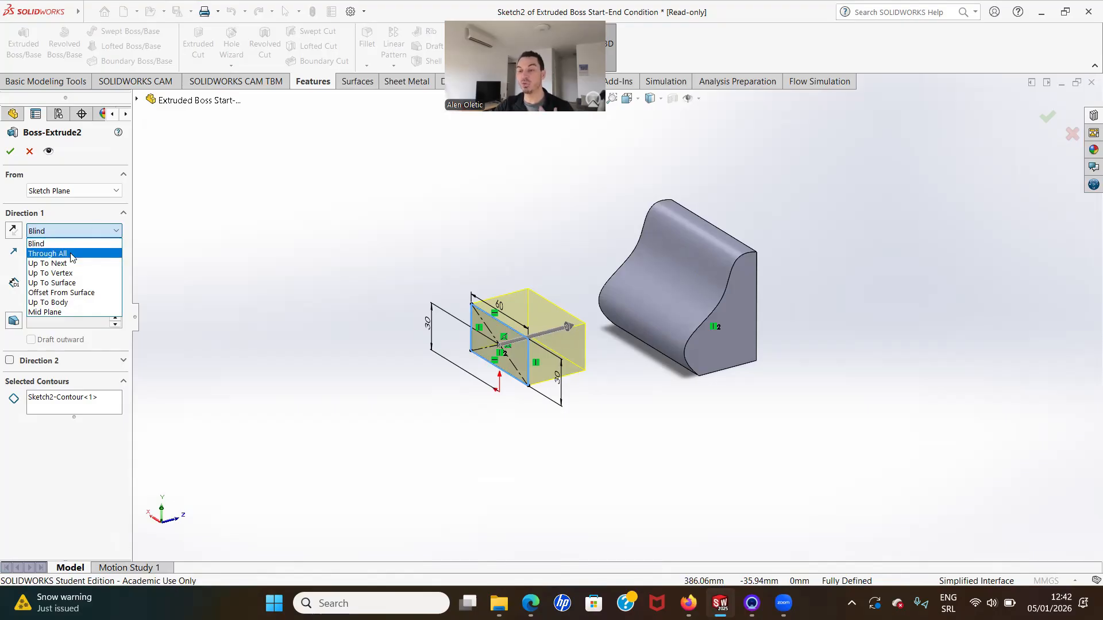
click(51, 254)
scroll(635, 340, up, 2)
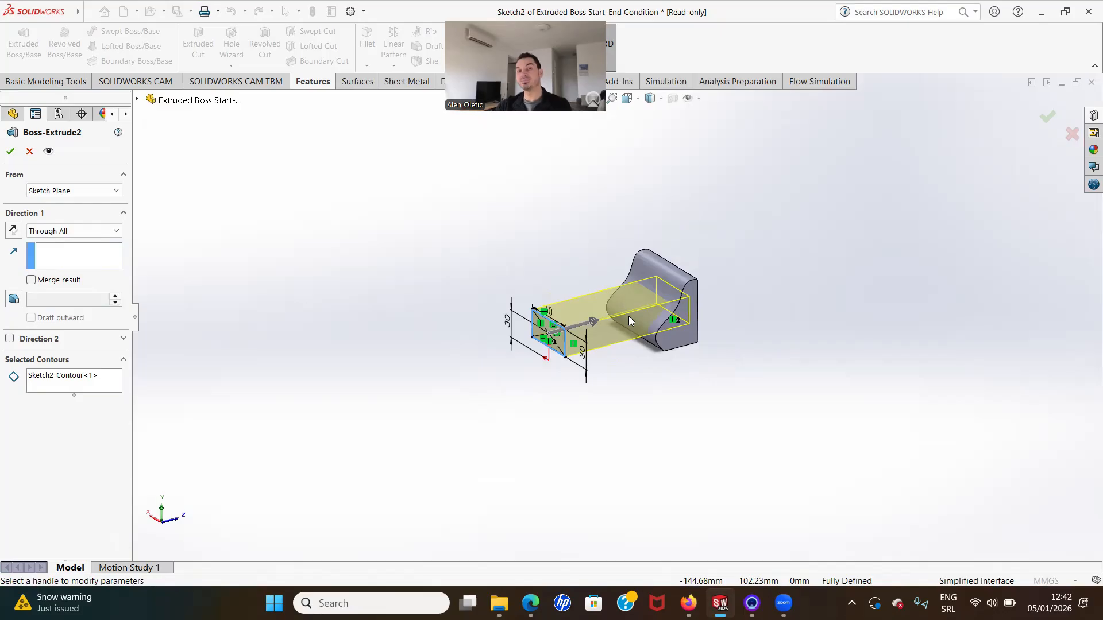
scroll(628, 315, down, 2)
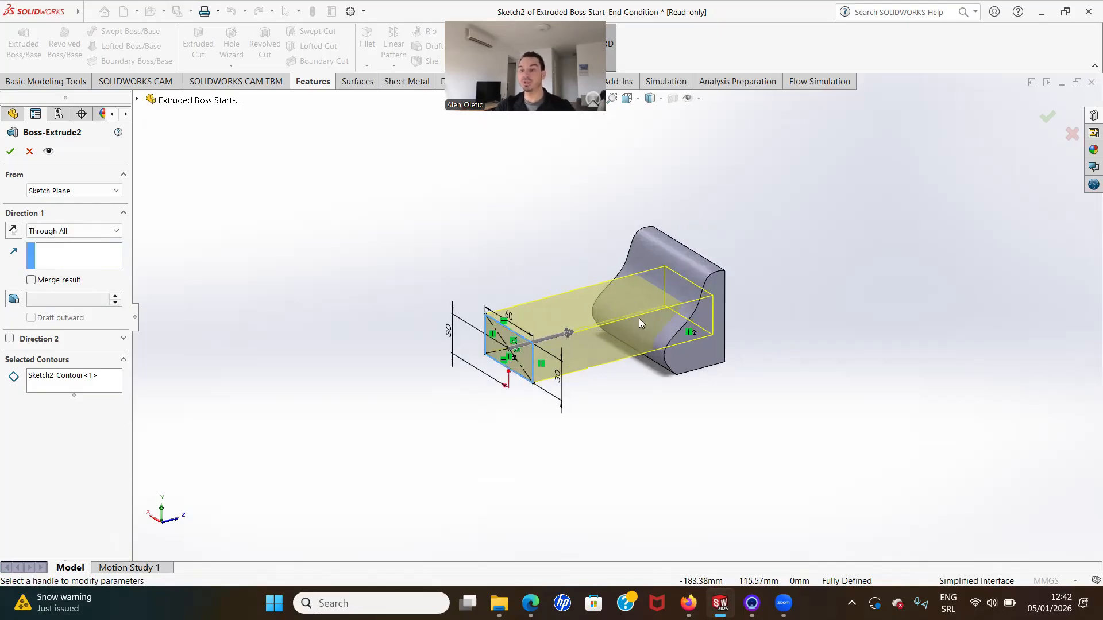
middle_drag(634, 295, 569, 345)
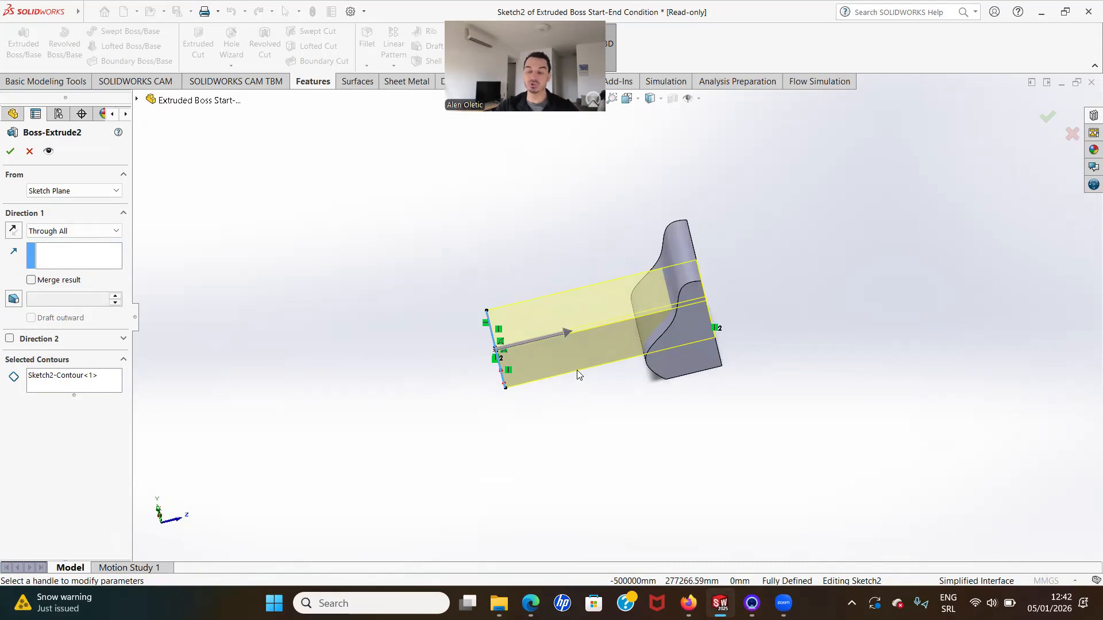
middle_drag(846, 336, 569, 342)
Step: Change the block extrusion's end condition to Up To Next so it ends at the curved body
click(64, 231)
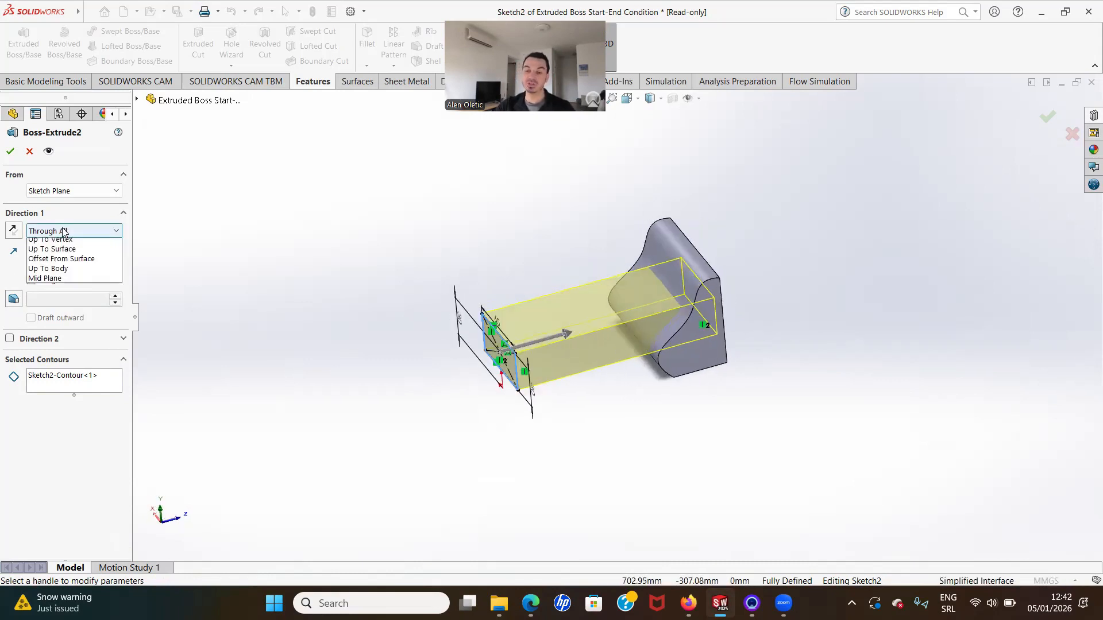
click(72, 264)
middle_drag(613, 306, 622, 332)
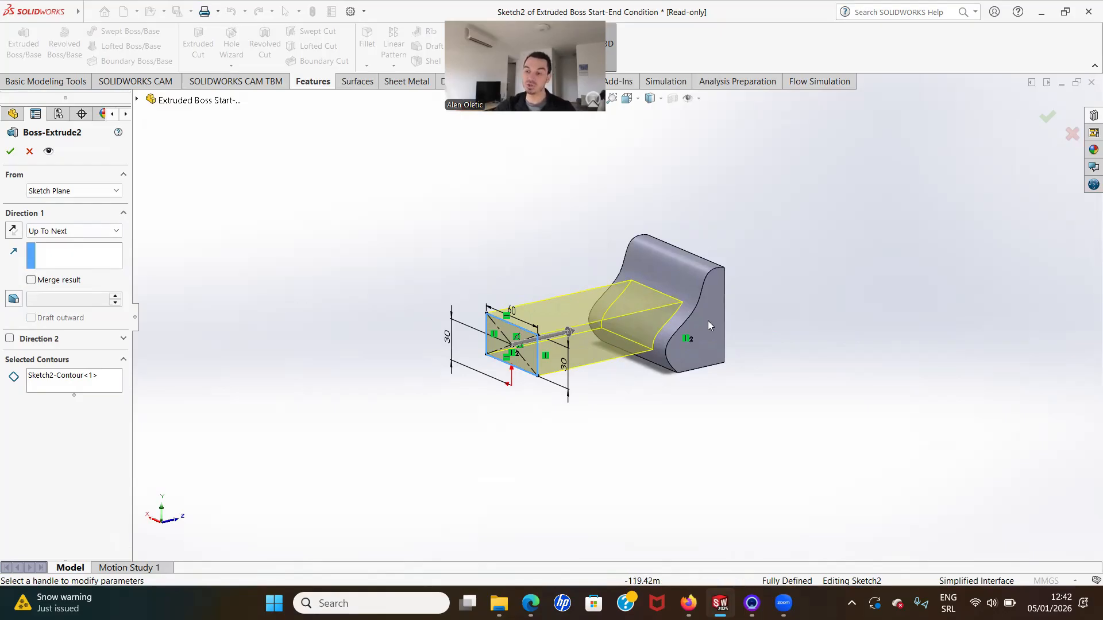
middle_drag(637, 311, 619, 304)
Step: Set the end condition to Up To Vertex, using the lower front corner of the curved body as the end point
click(41, 230)
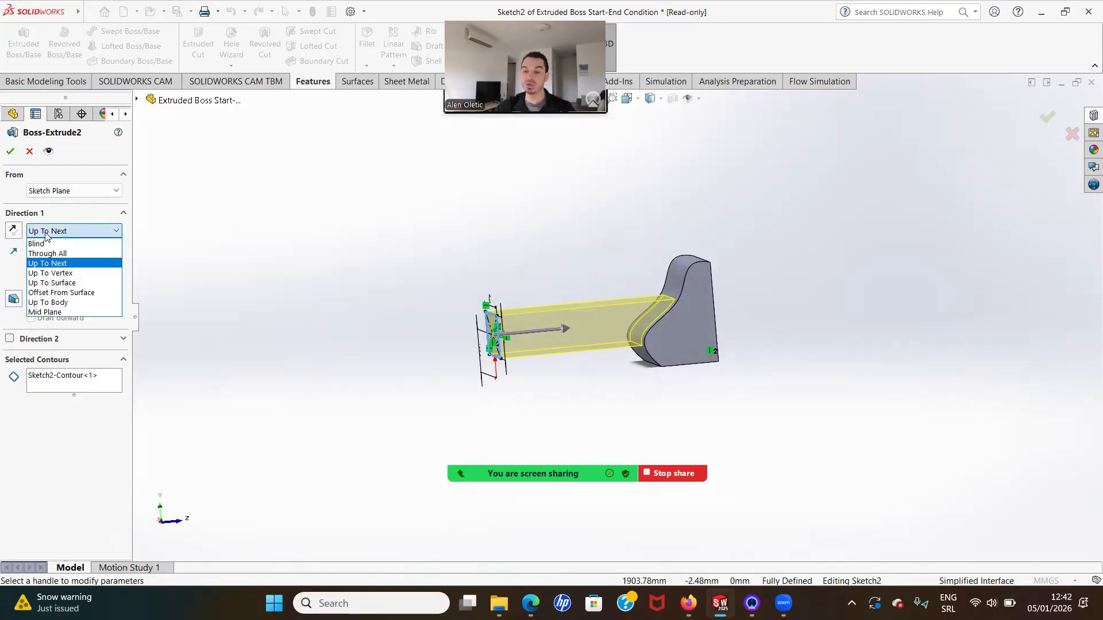
click(69, 273)
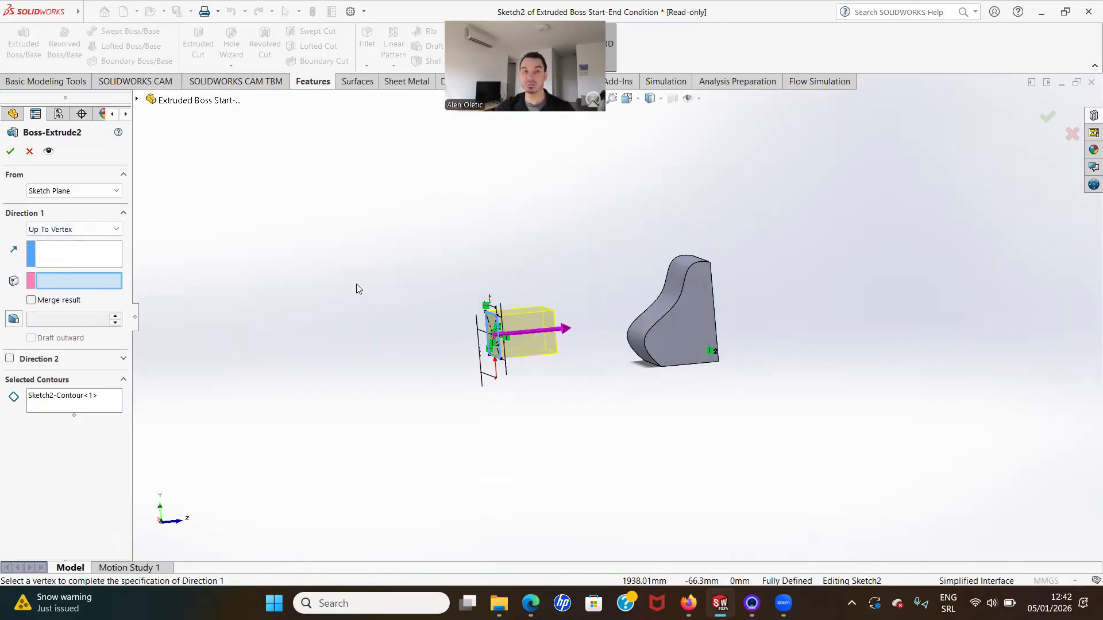
scroll(727, 356, down, 3)
scroll(639, 357, down, 1)
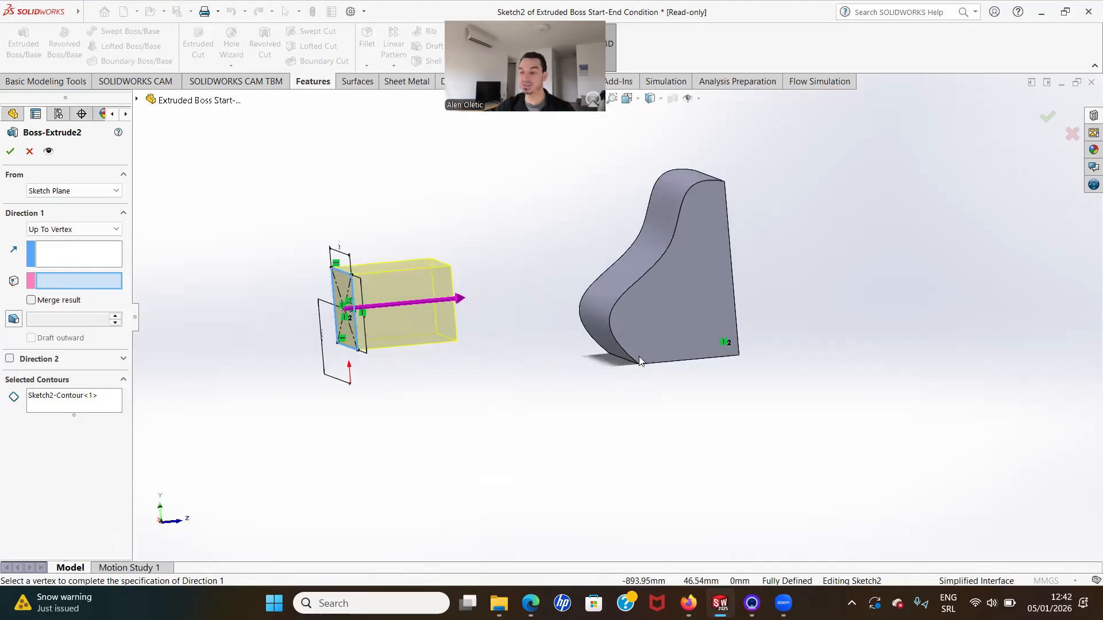
click(639, 363)
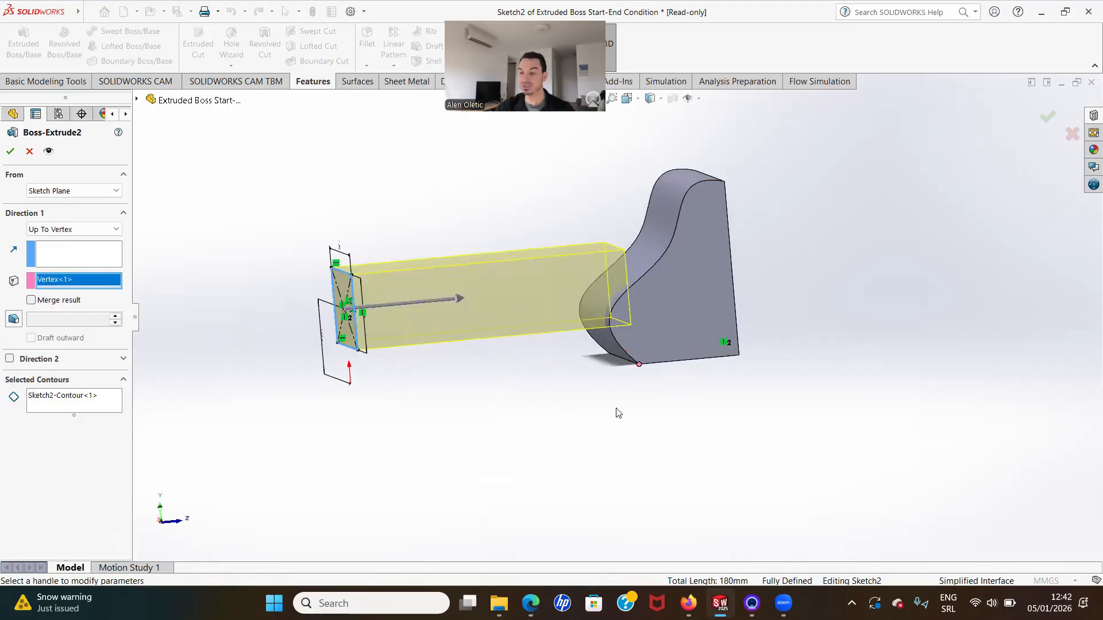
middle_drag(584, 389, 625, 340)
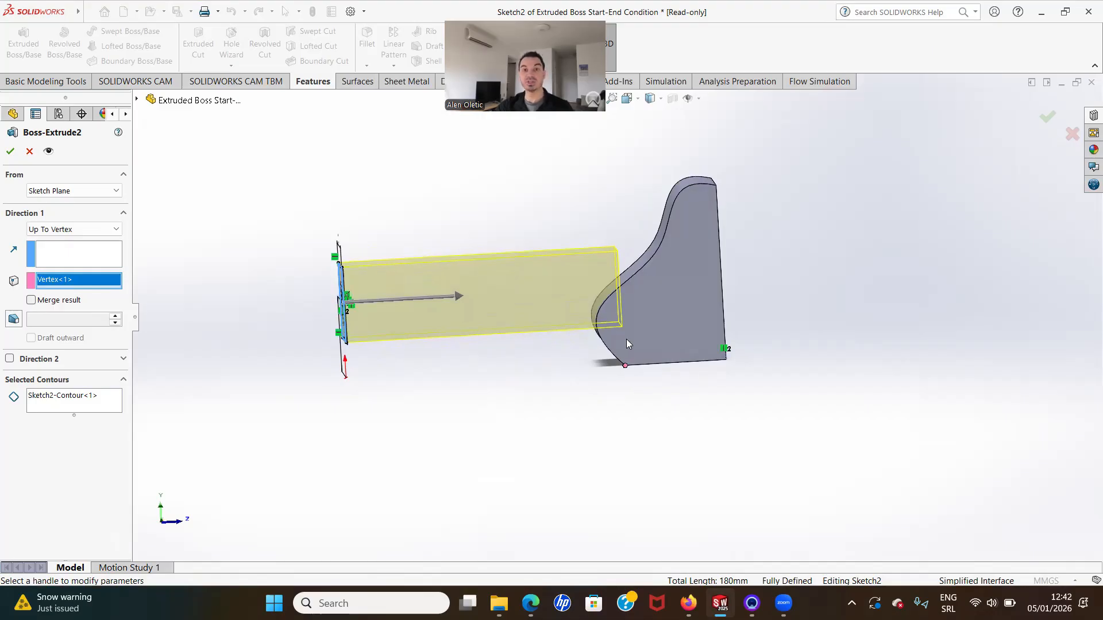
Step: Set the end condition to Up To Surface and select the body's curved face as the end surface
click(72, 229)
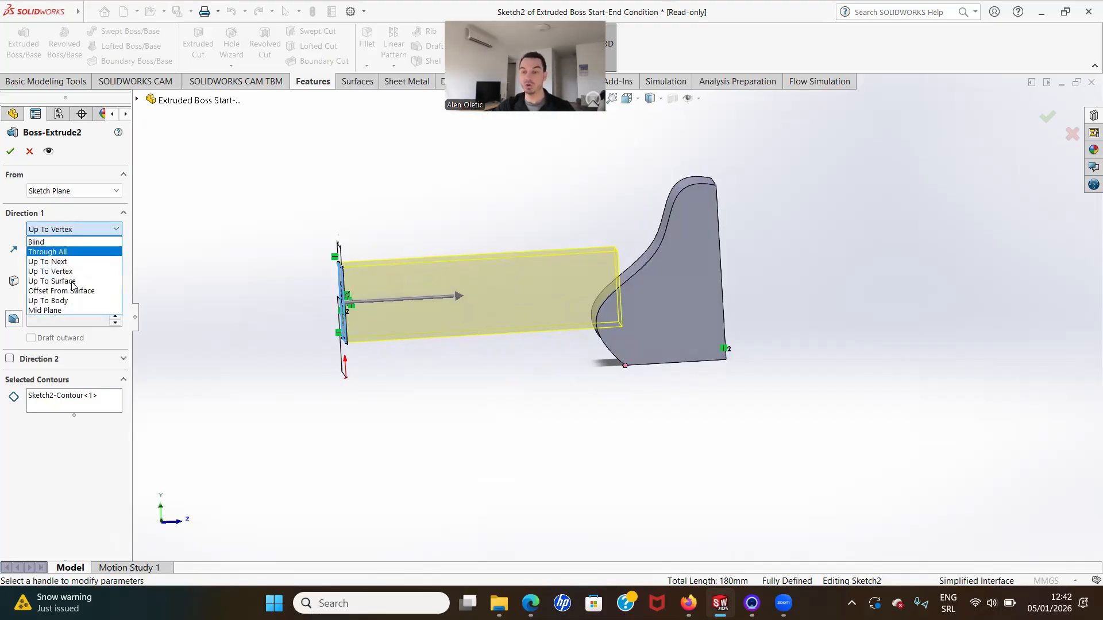
click(71, 281)
middle_drag(738, 391, 689, 354)
click(646, 291)
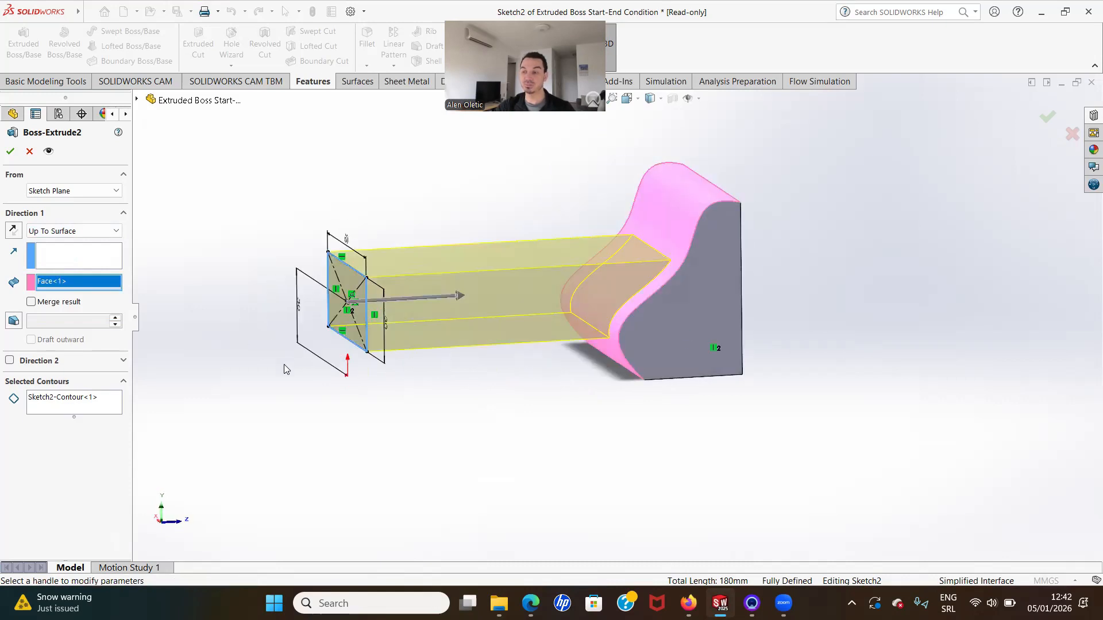
Step: Set the end condition to Offset From Surface with a 10 mm offset from the curved face
click(52, 231)
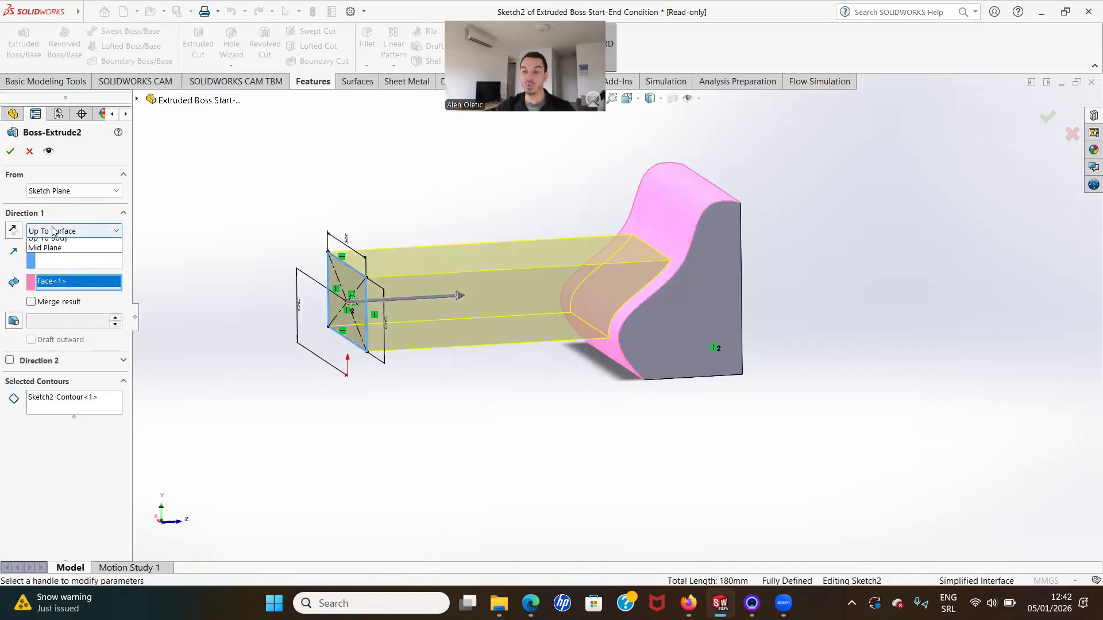
click(82, 294)
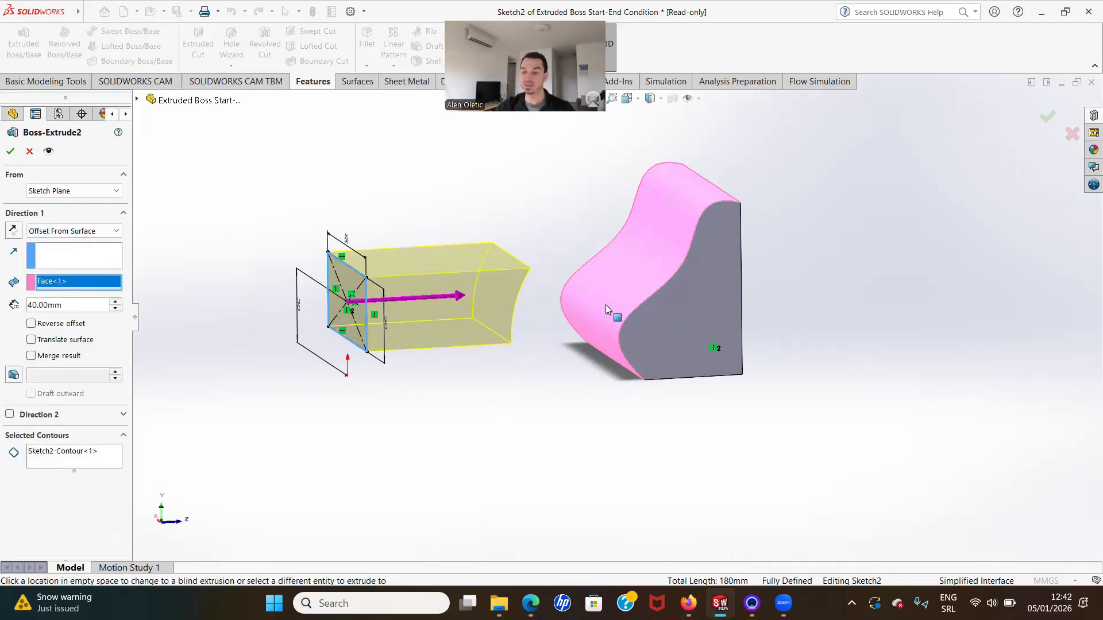
double_click(70, 311)
text(10)
key(Return)
middle_drag(888, 404, 835, 342)
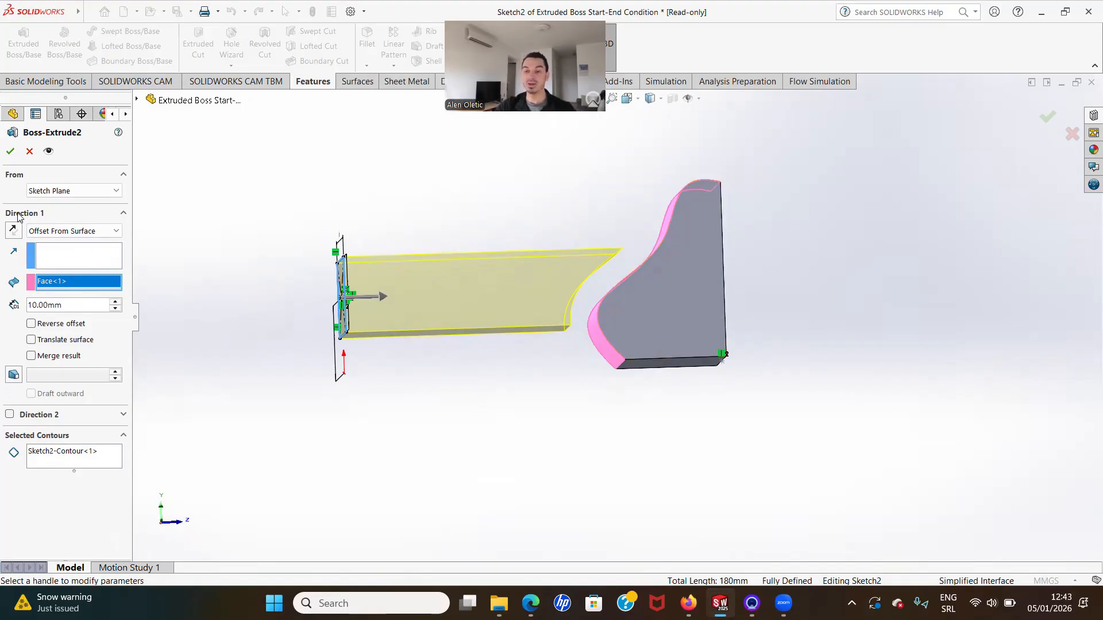
Step: Set the end condition to Up To Body and select the curved body as the target
click(47, 231)
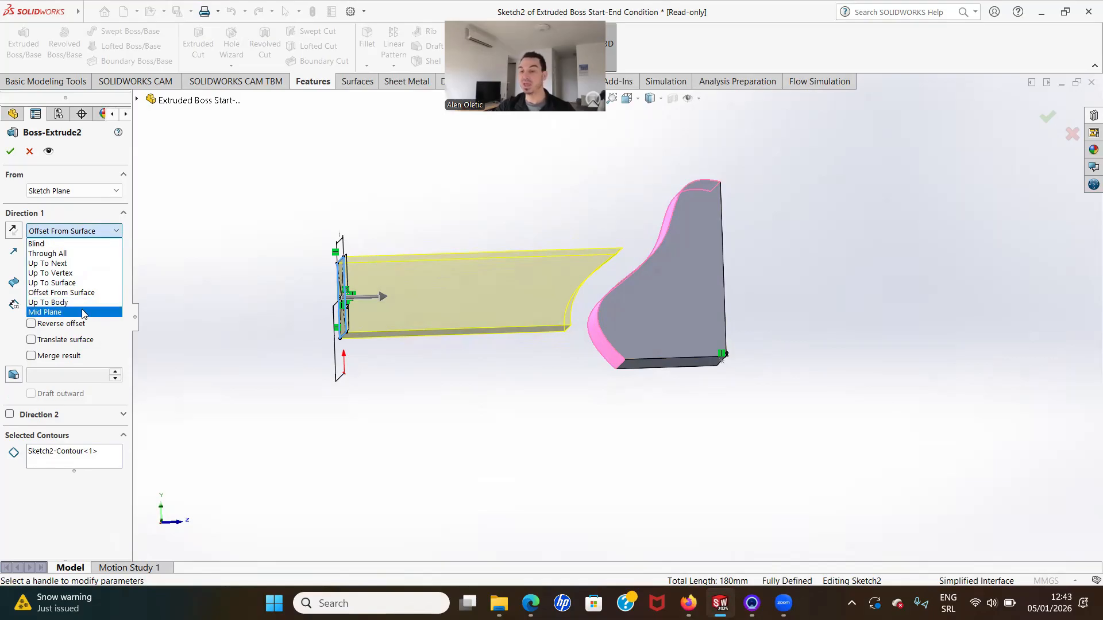
click(86, 303)
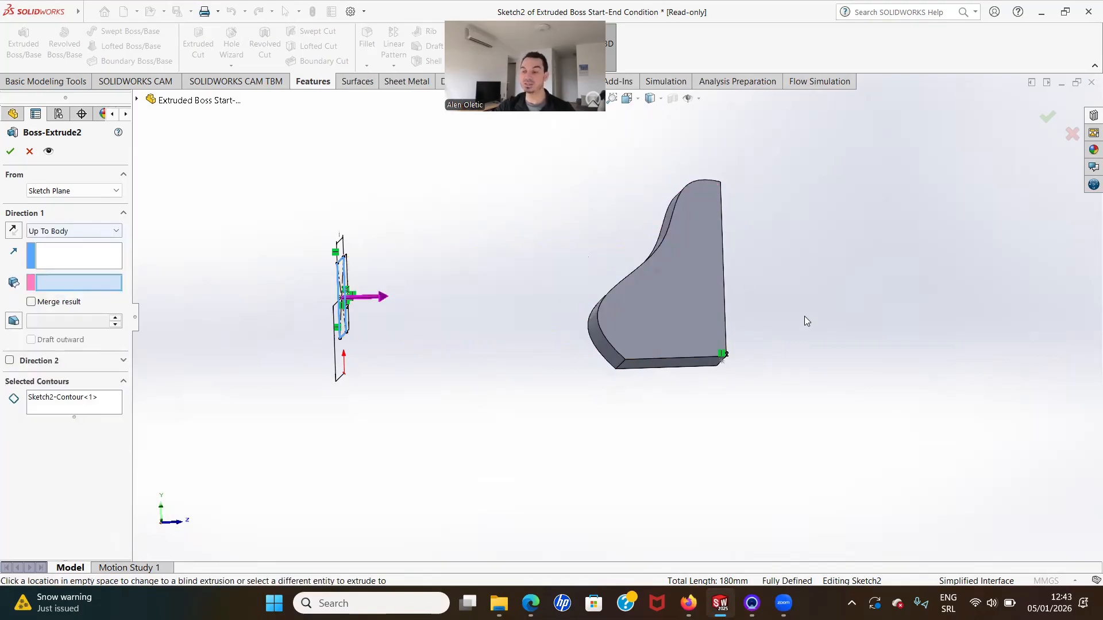
middle_drag(671, 265, 715, 355)
click(716, 355)
mouse_move(253, 282)
middle_down()
mouse_move(333, 270)
mouse_move(319, 248)
mouse_move(619, 278)
middle_up()
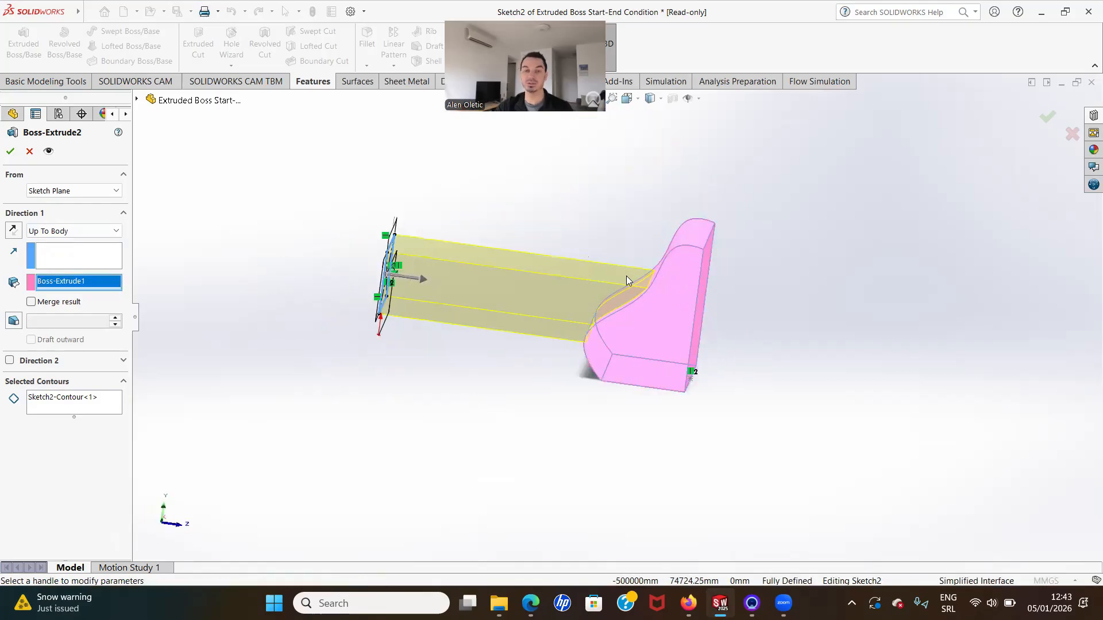
Step: Set the end condition to Mid Plane and stretch the extrusion symmetrically about the sketch plane to 68 mm total depth
click(69, 230)
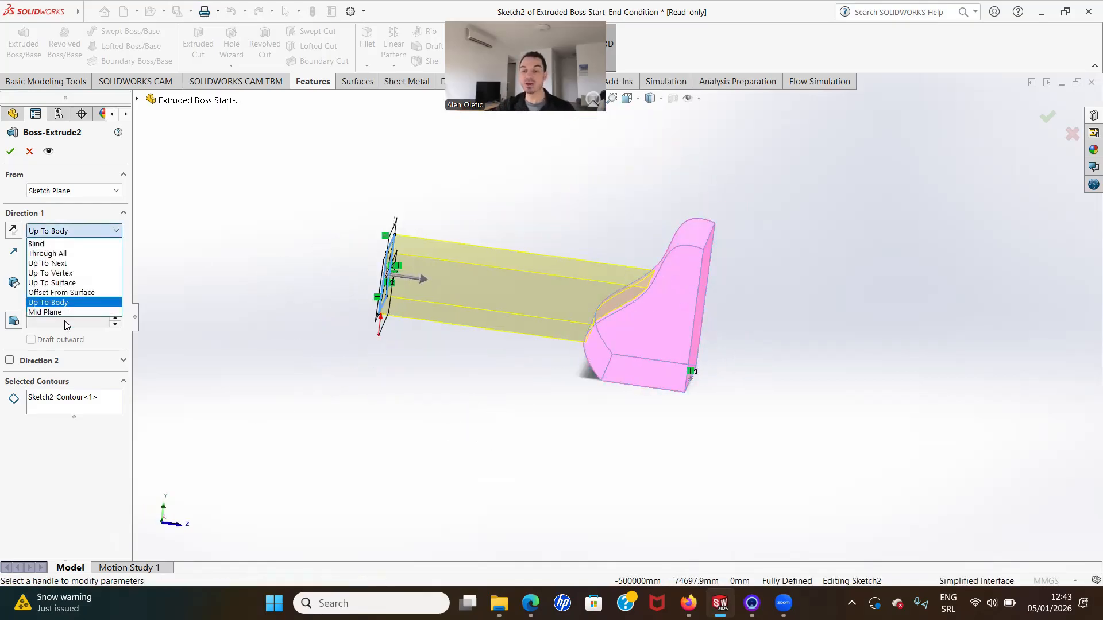
click(49, 312)
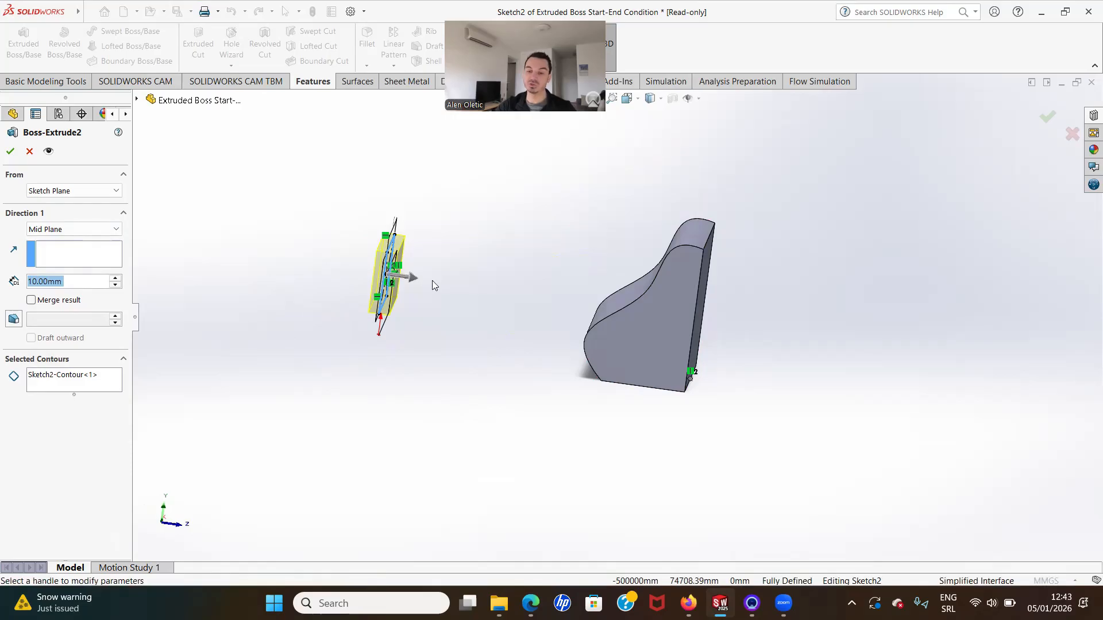
drag(423, 287, 473, 286)
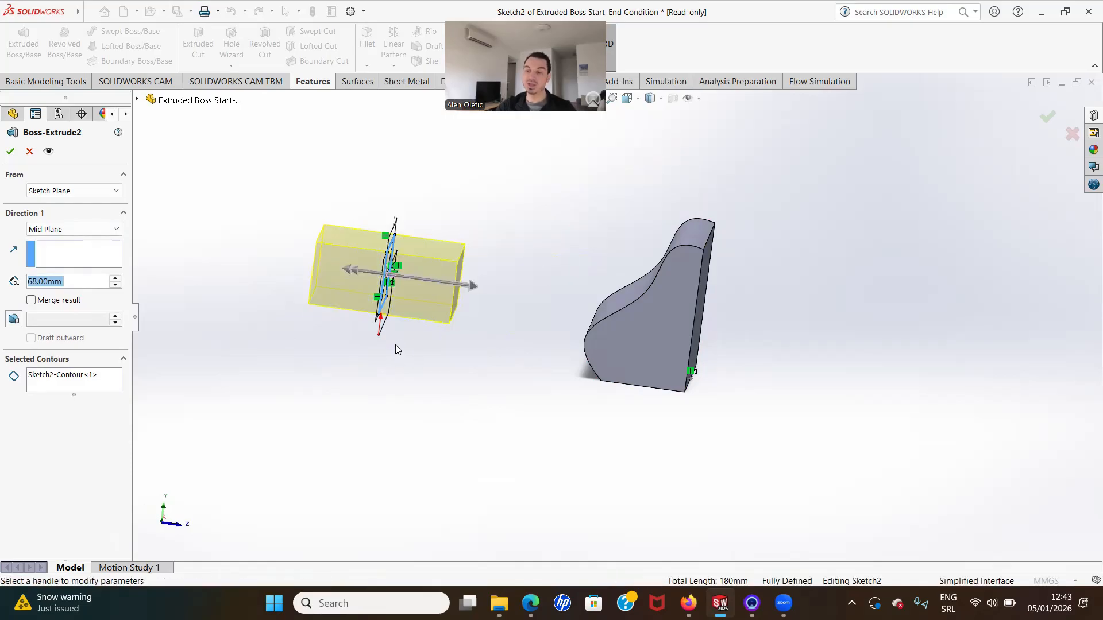
middle_drag(426, 364, 424, 382)
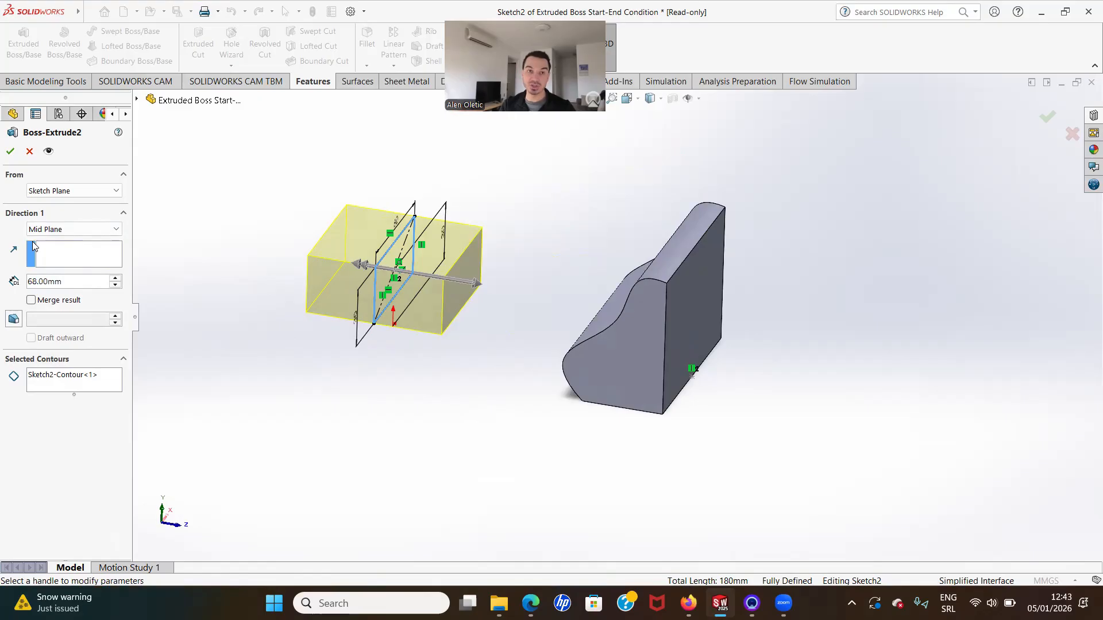
Step: Change the extrusion's end condition to Blind, keeping the 68 mm depth
click(60, 230)
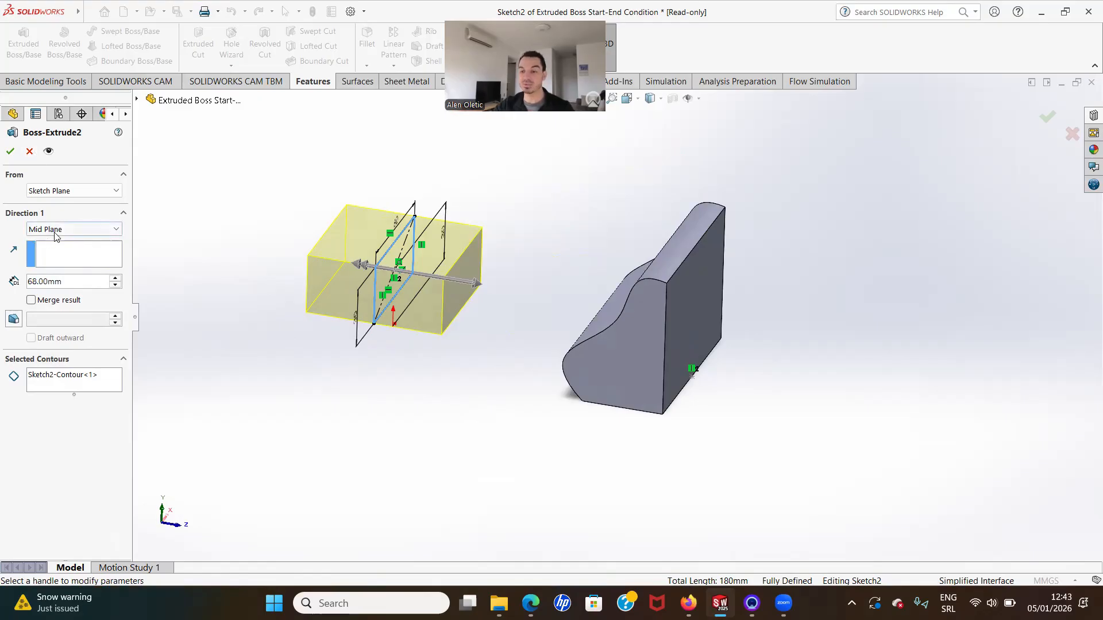
click(37, 241)
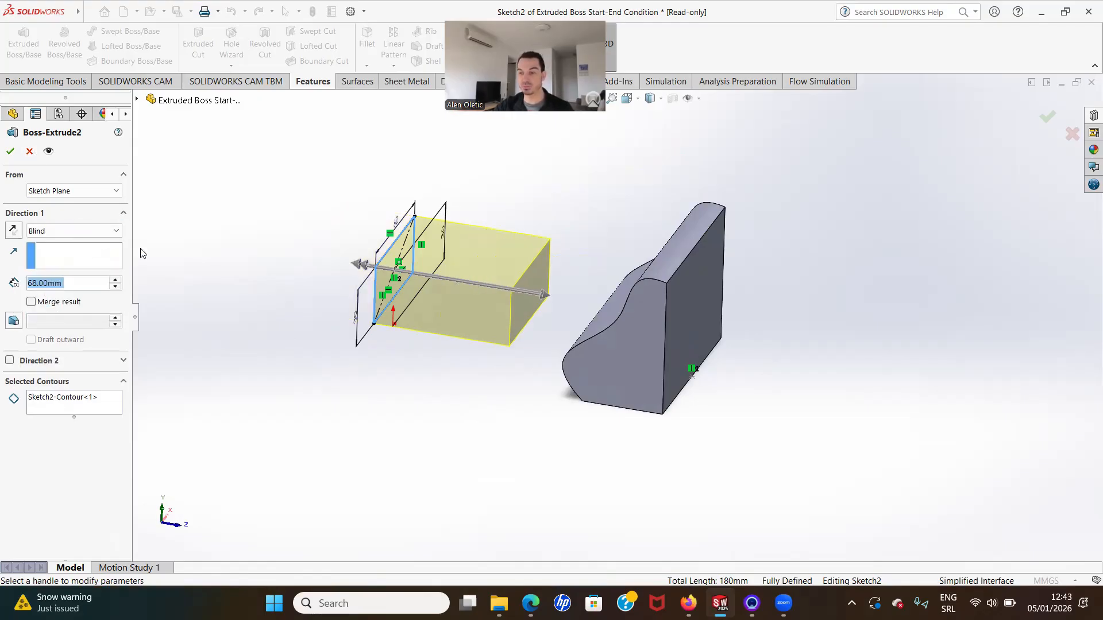
mouse_move(566, 302)
middle_down()
mouse_move(535, 369)
mouse_move(475, 338)
mouse_move(422, 351)
middle_up()
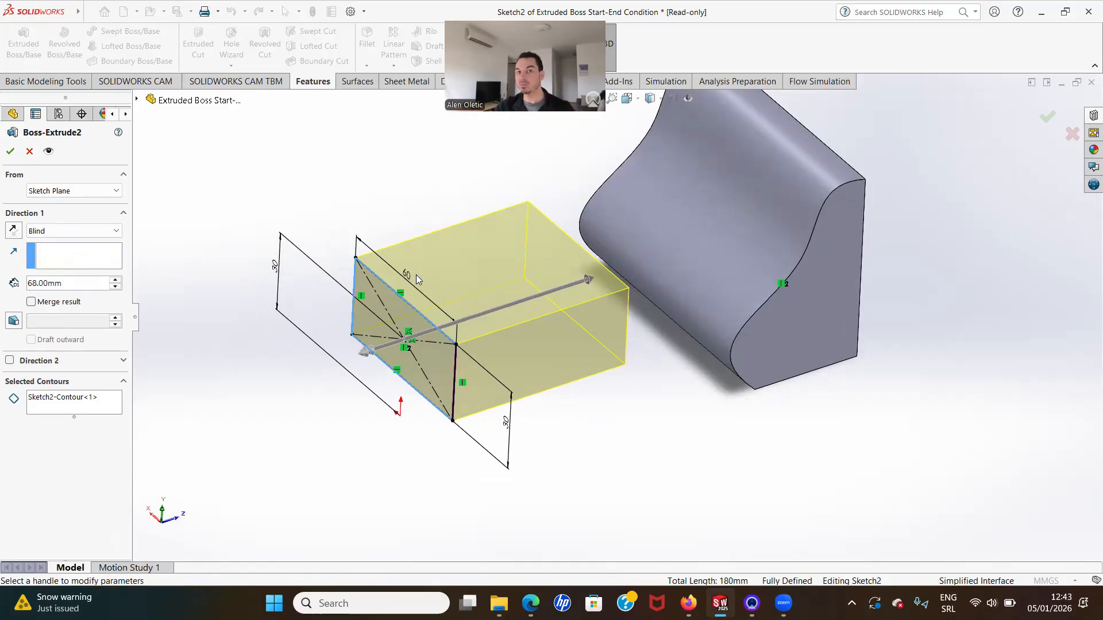
Step: Set the start condition to Surface/Face/Plane and start the extrusion from the curved body's flat back face
click(30, 191)
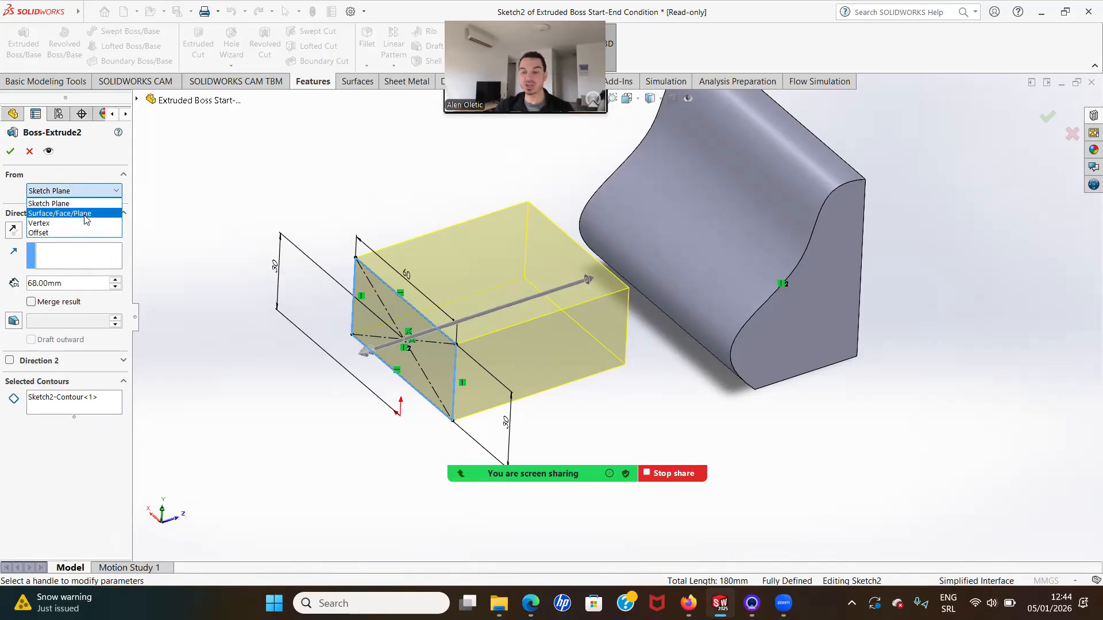
click(84, 216)
middle_drag(838, 225, 795, 241)
click(821, 240)
mouse_move(475, 398)
middle_down()
mouse_move(529, 373)
mouse_move(455, 349)
mouse_move(857, 301)
middle_up()
scroll(773, 297, up, 3)
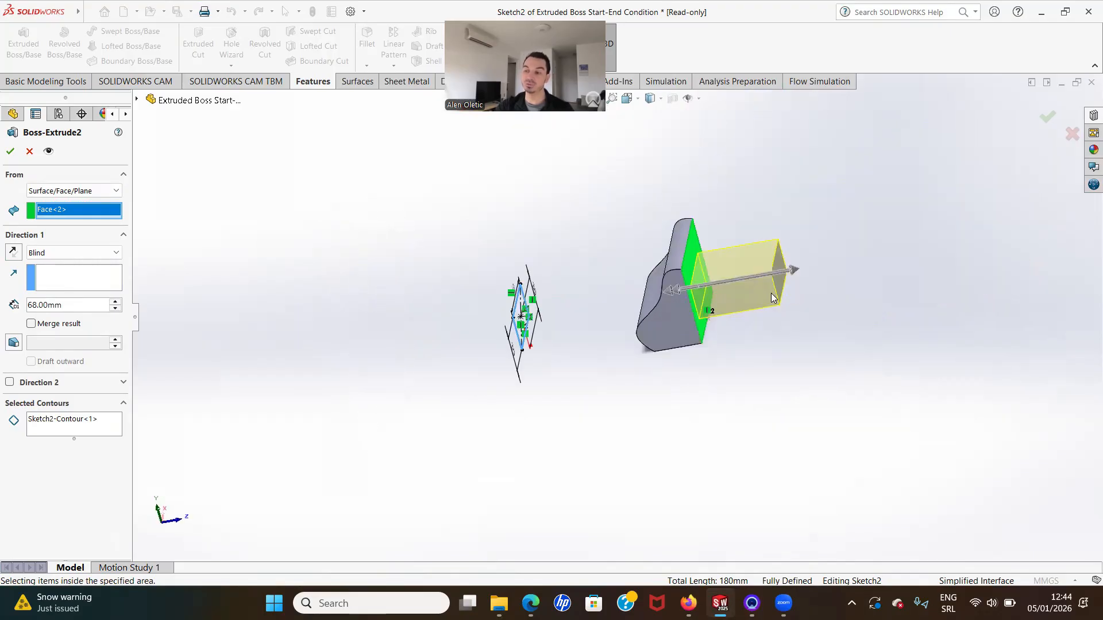
scroll(854, 298, down, 4)
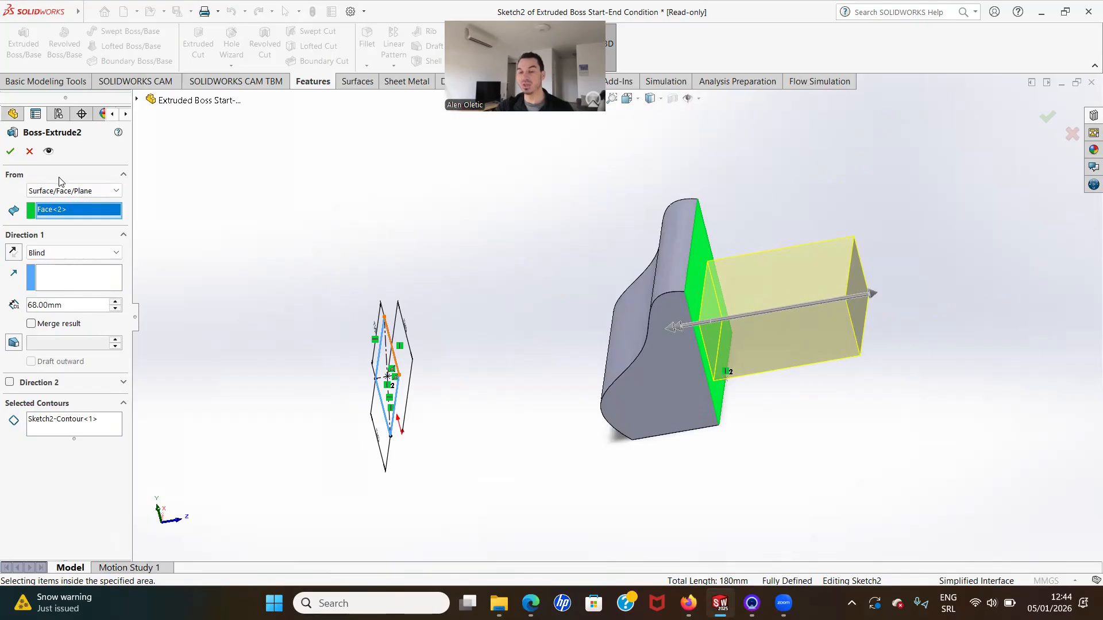
Step: Set the start condition to Vertex and start the extrusion from the curved body's lower front corner
click(56, 197)
click(47, 219)
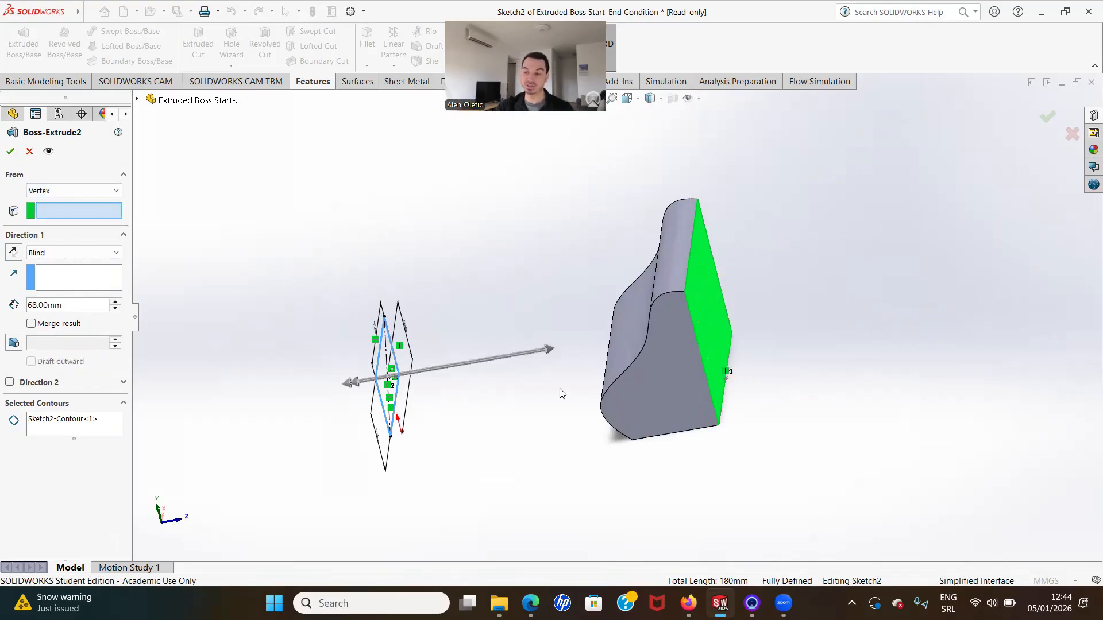
middle_drag(601, 333, 603, 312)
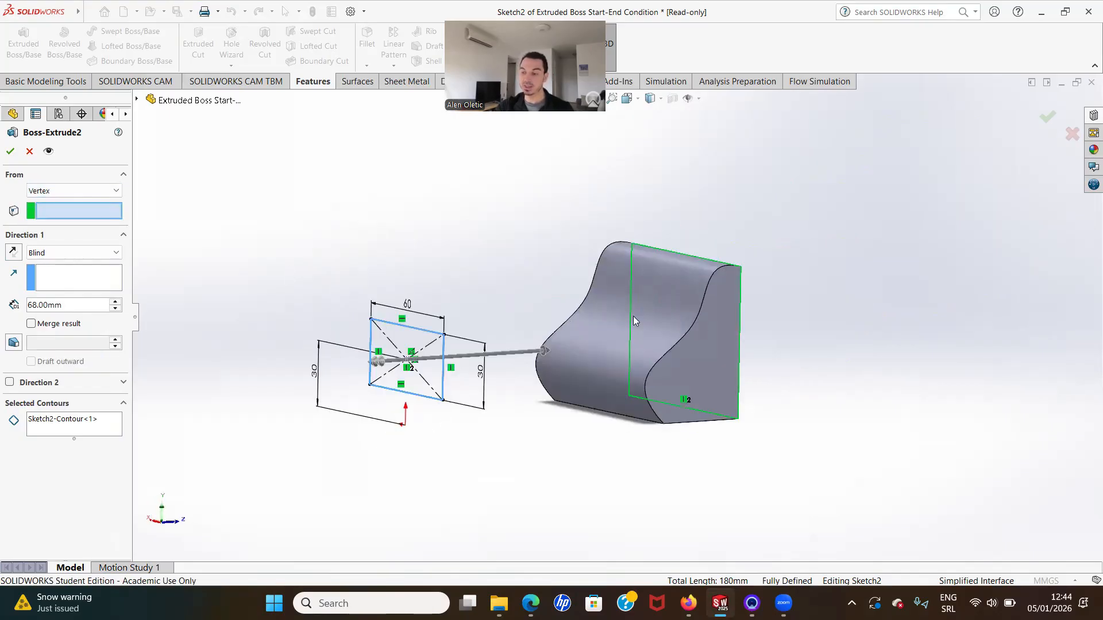
click(658, 363)
mouse_move(658, 363)
middle_down()
mouse_move(318, 287)
mouse_move(598, 361)
middle_up()
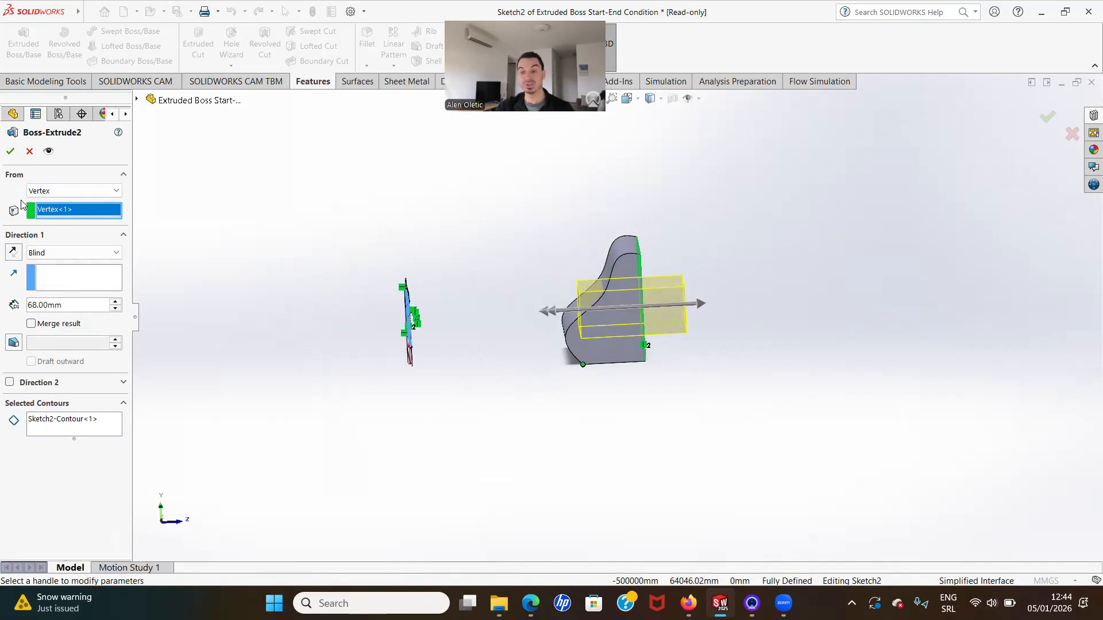
Step: Set the start condition to Offset and start the extrusion 10 mm from the sketch plane
click(66, 191)
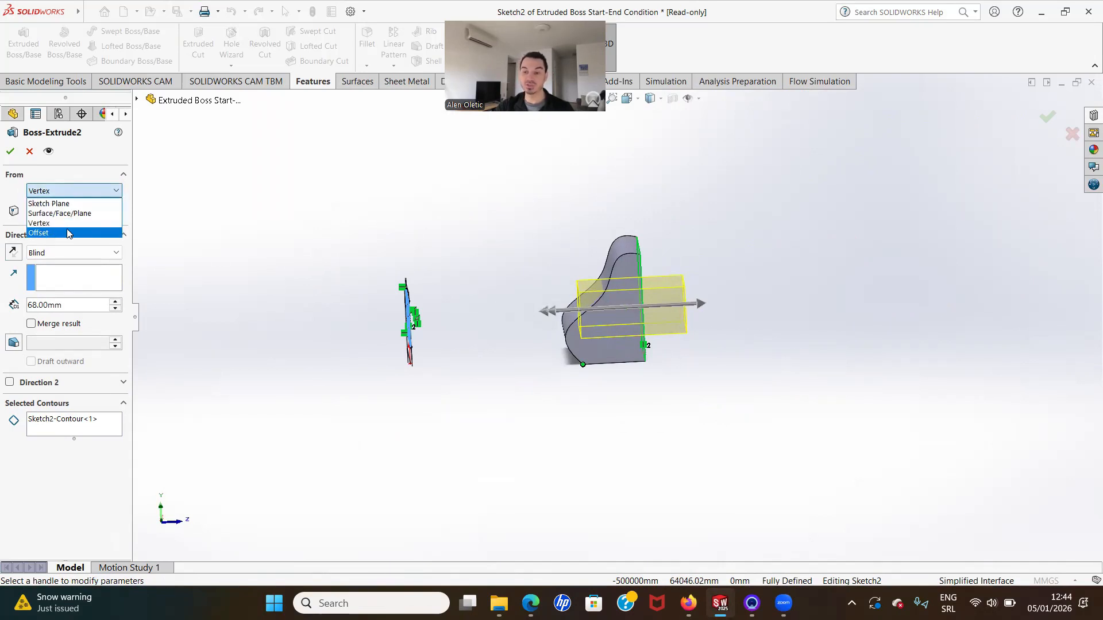
click(68, 233)
scroll(438, 340, down, 2)
middle_drag(436, 323, 447, 321)
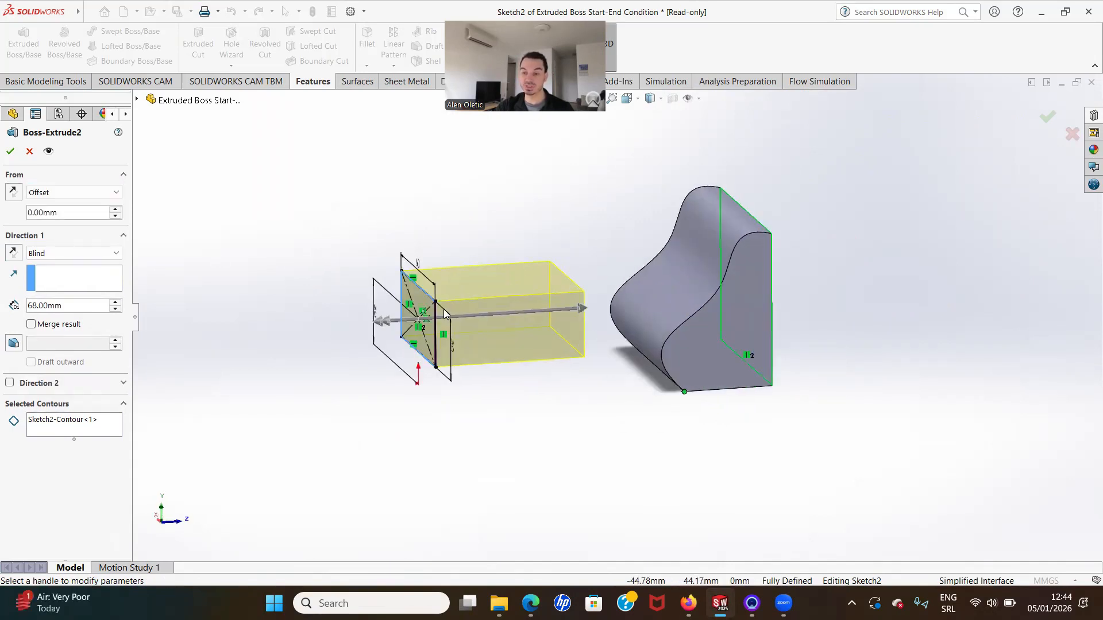
click(71, 212)
text(10)
key(Return)
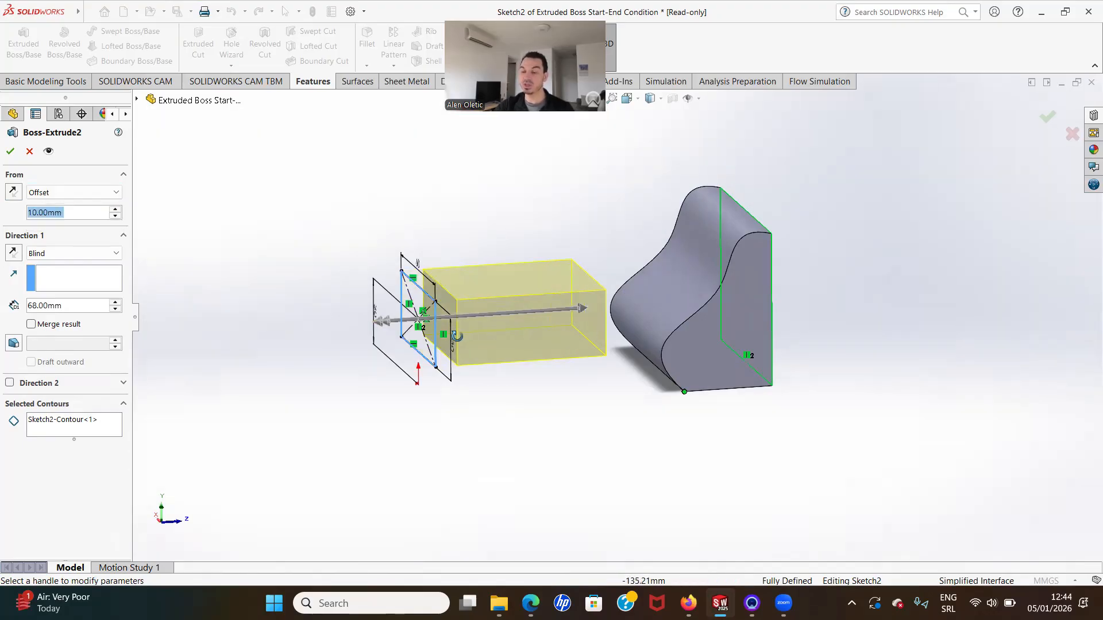
middle_drag(457, 336, 472, 370)
scroll(438, 290, down, 2)
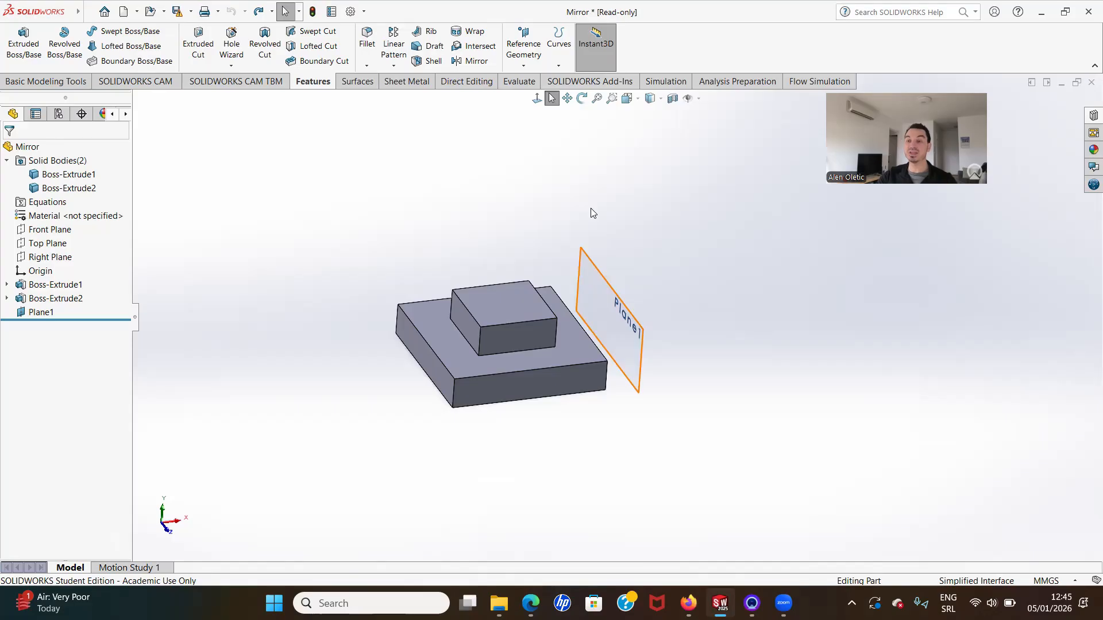
Step: Examine the two stacked blocks and the reference plane beside them in the Mirror part
middle_drag(618, 299, 585, 299)
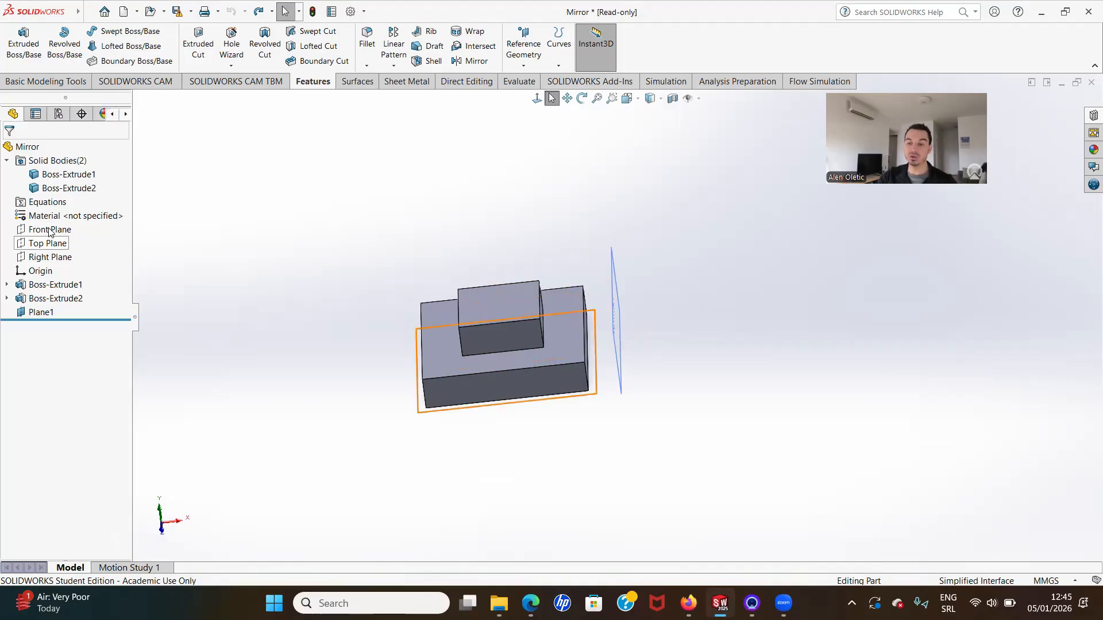
scroll(560, 359, down, 2)
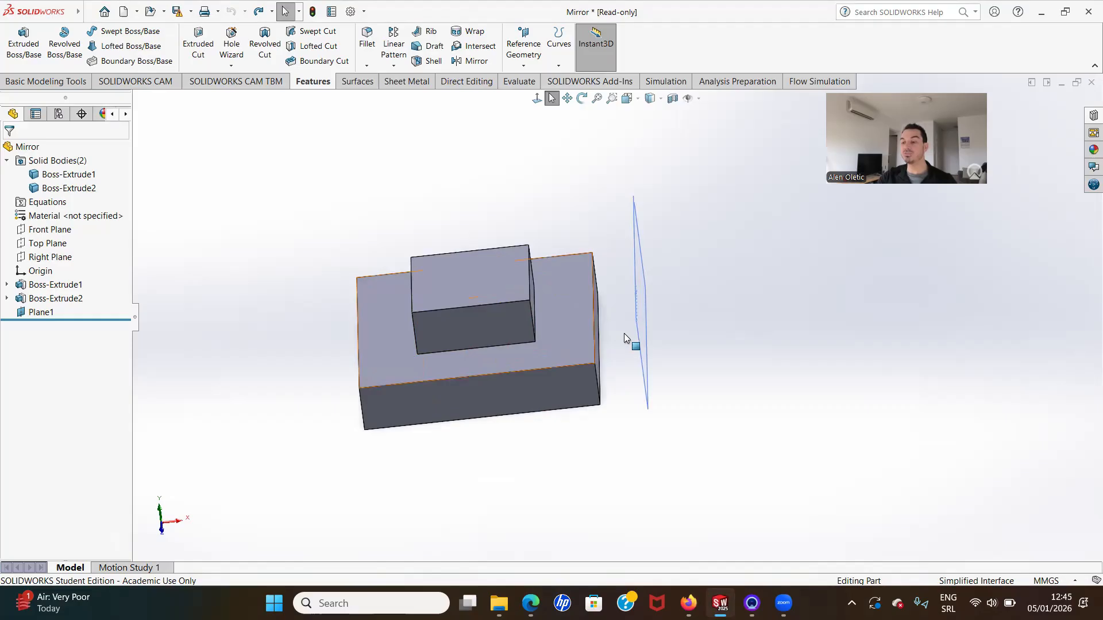
scroll(624, 338, up, 3)
scroll(608, 319, up, 1)
scroll(628, 320, down, 2)
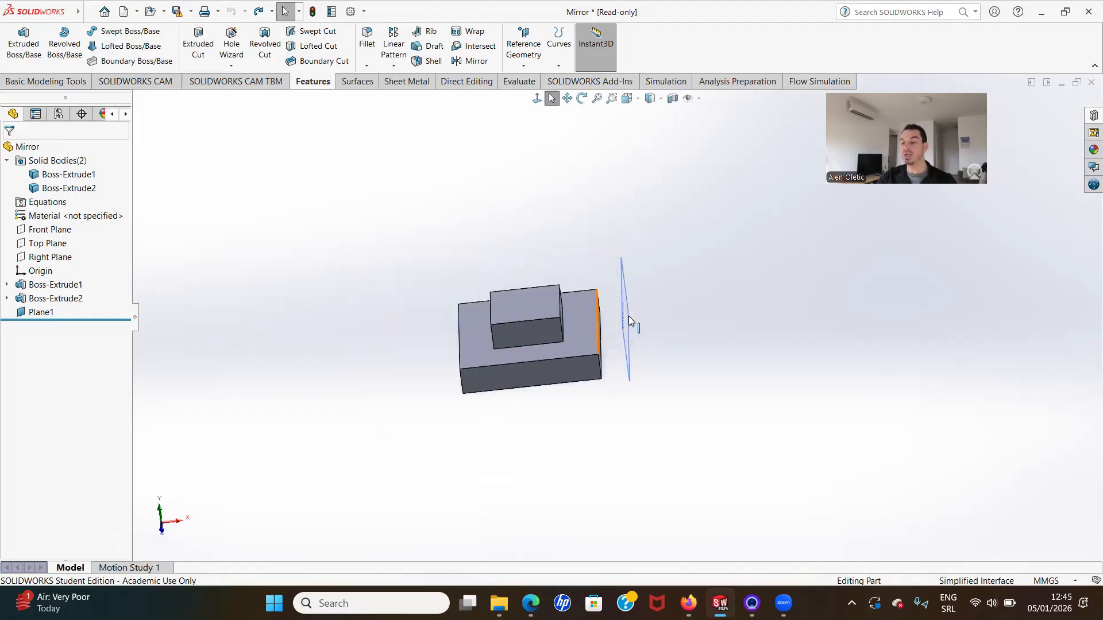
middle_drag(436, 380, 598, 312)
scroll(621, 315, down, 2)
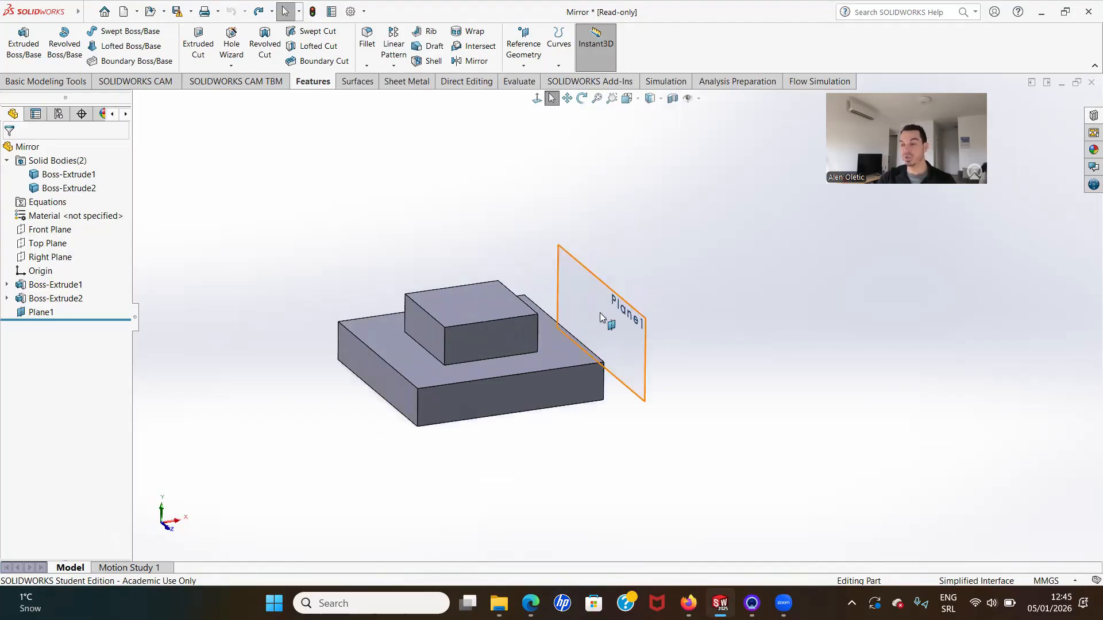
Step: Try to mirror the upper block as a feature about Plane1
click(468, 61)
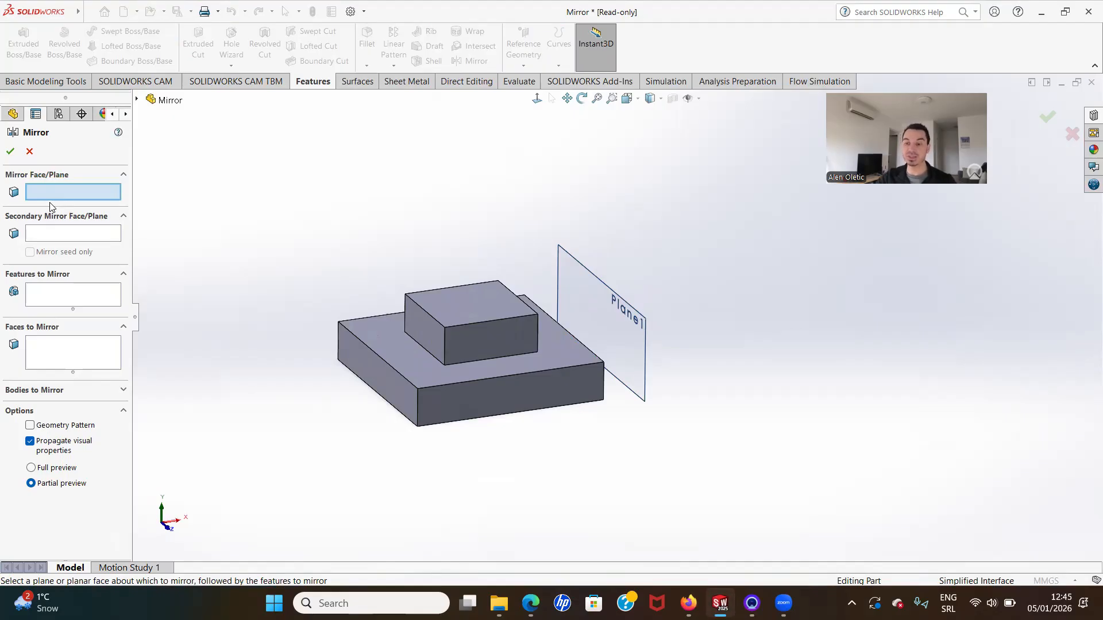
click(615, 320)
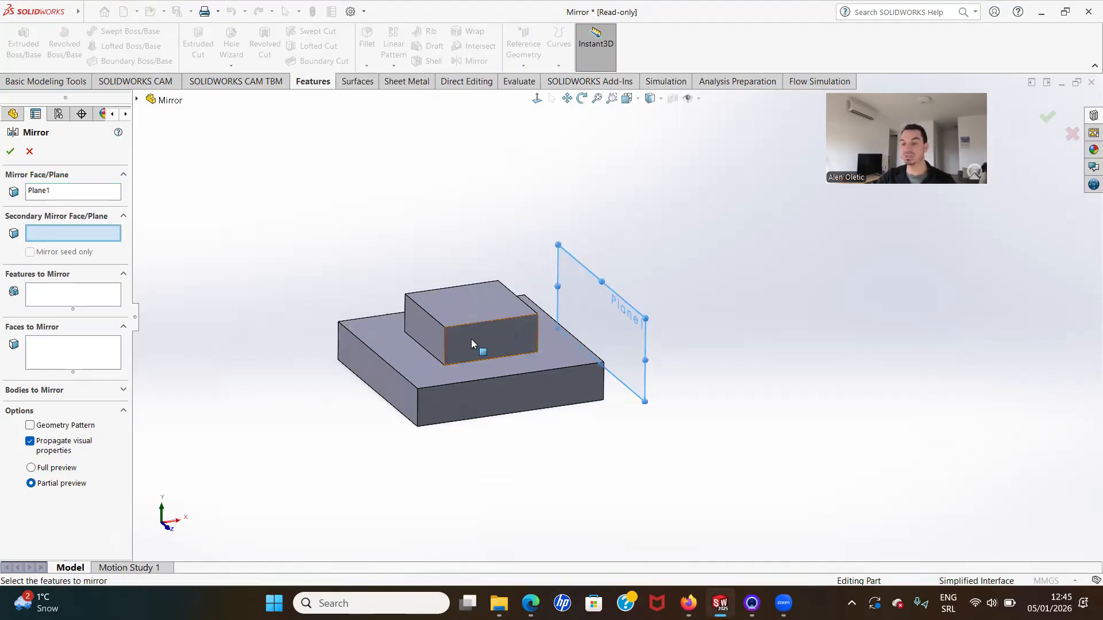
click(74, 299)
click(75, 362)
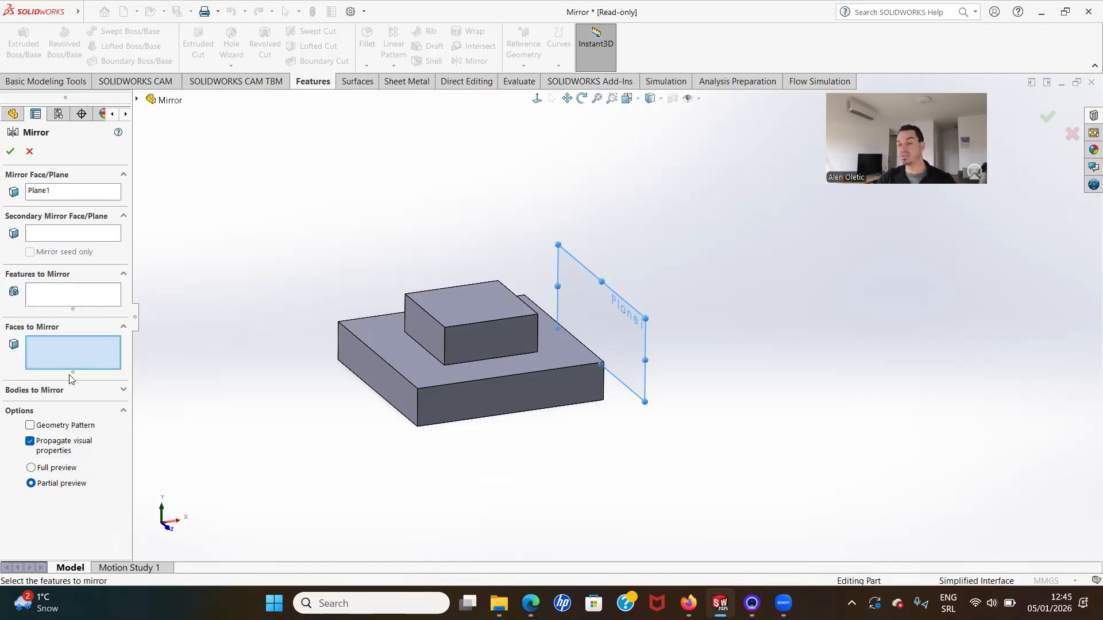
click(42, 390)
click(57, 297)
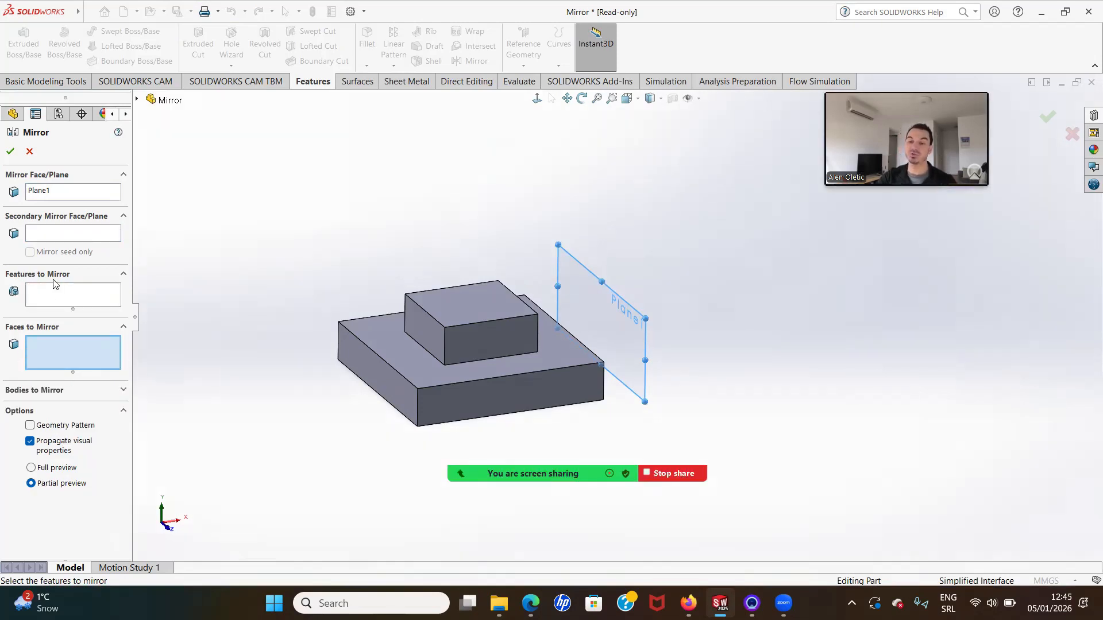
click(56, 294)
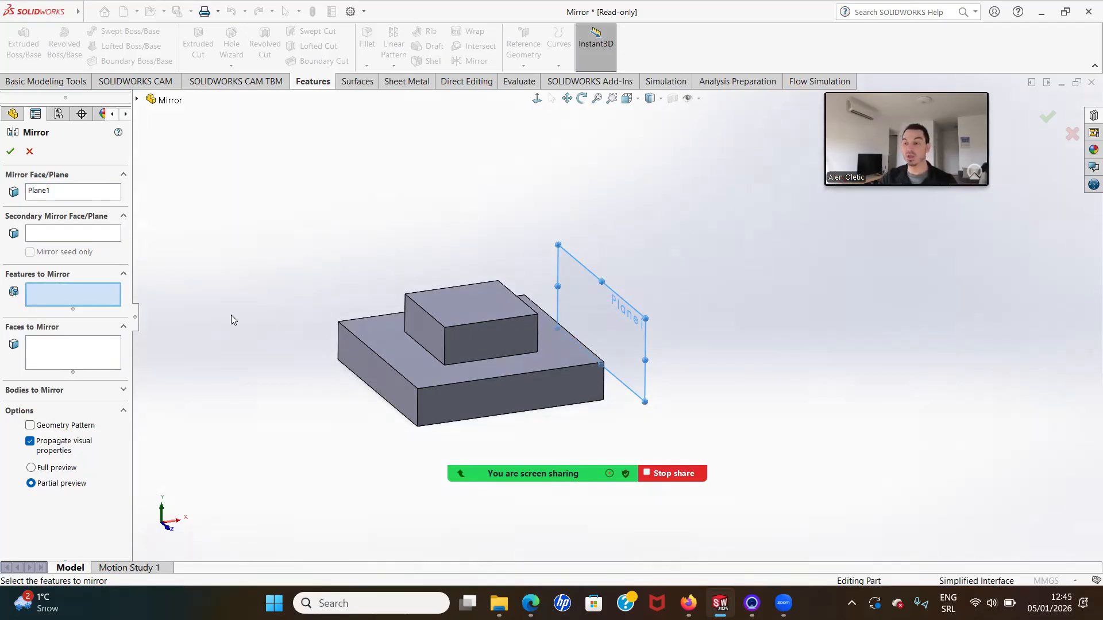
click(477, 343)
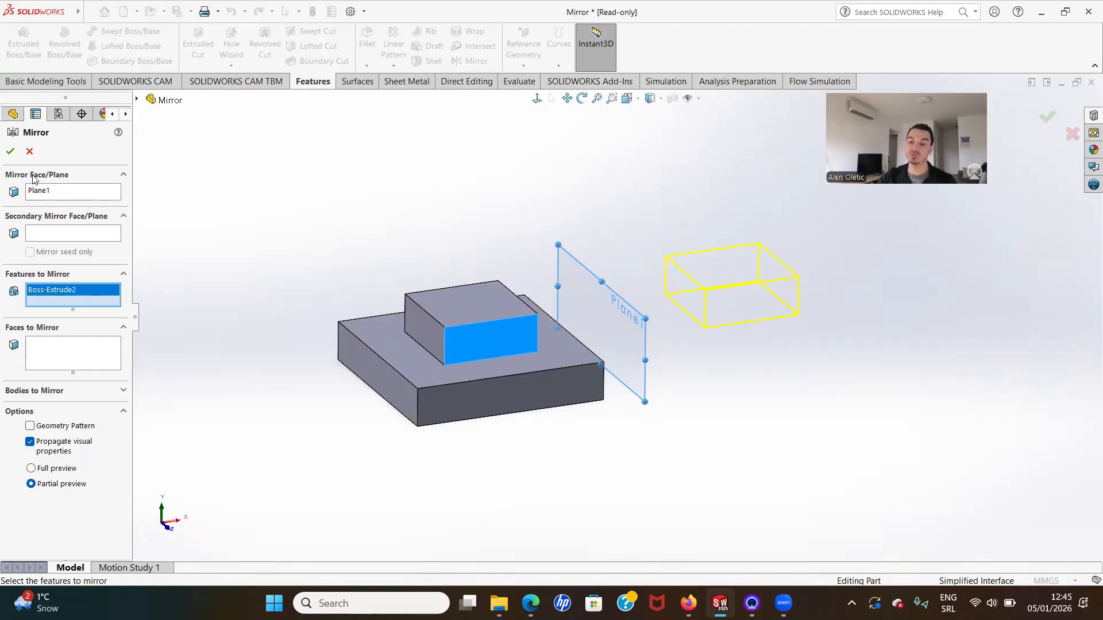
click(10, 151)
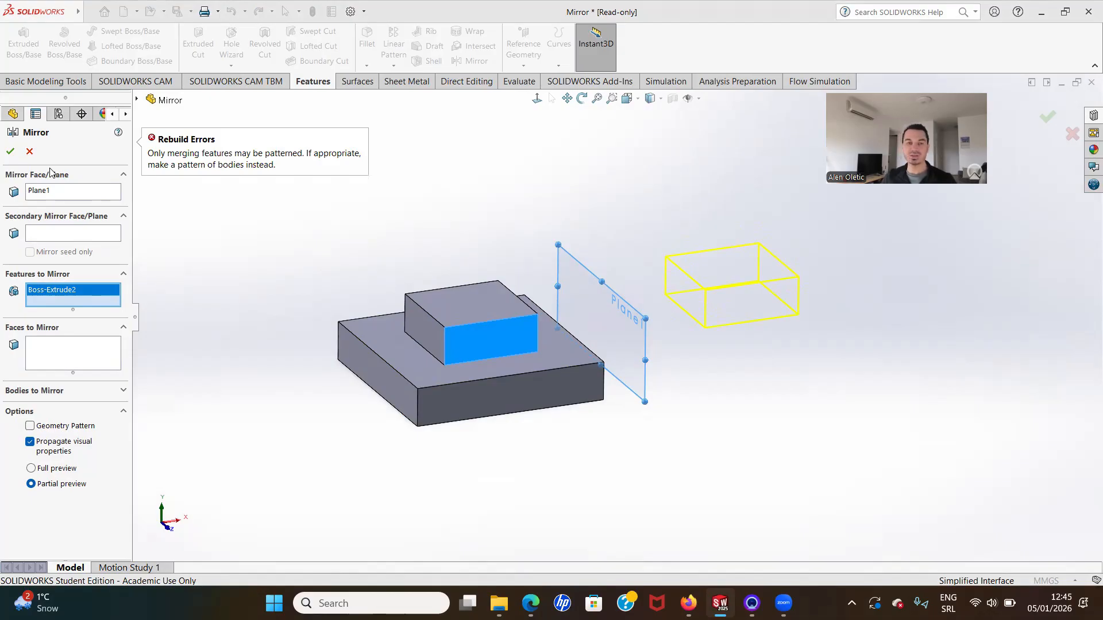
click(30, 151)
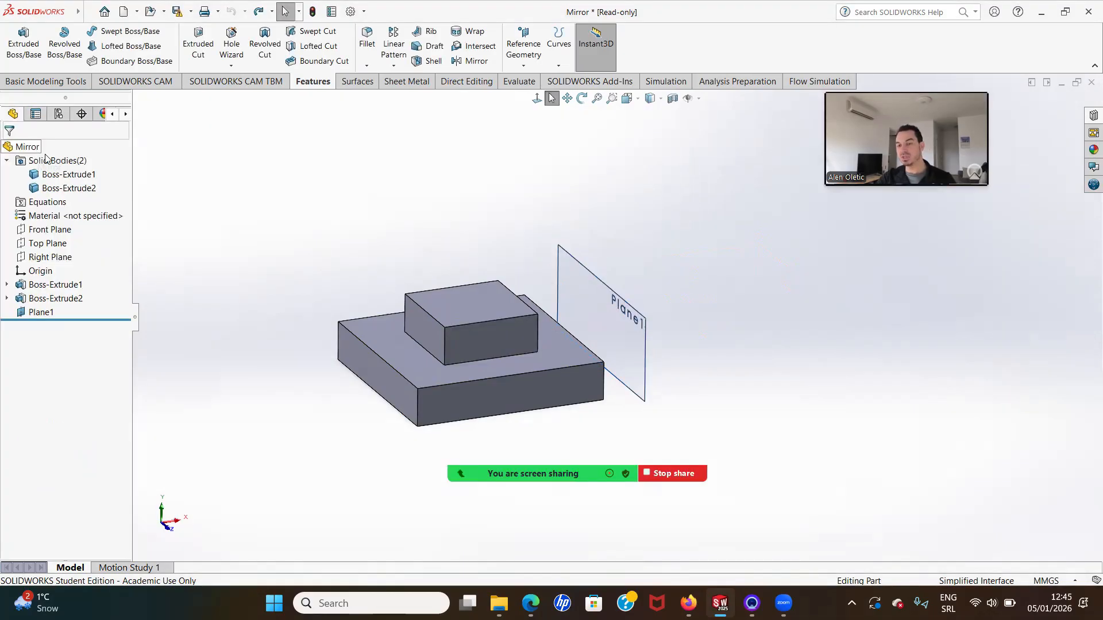
Step: Check which block each entry of the solid bodies list represents by highlighting both bodies in turn
click(8, 163)
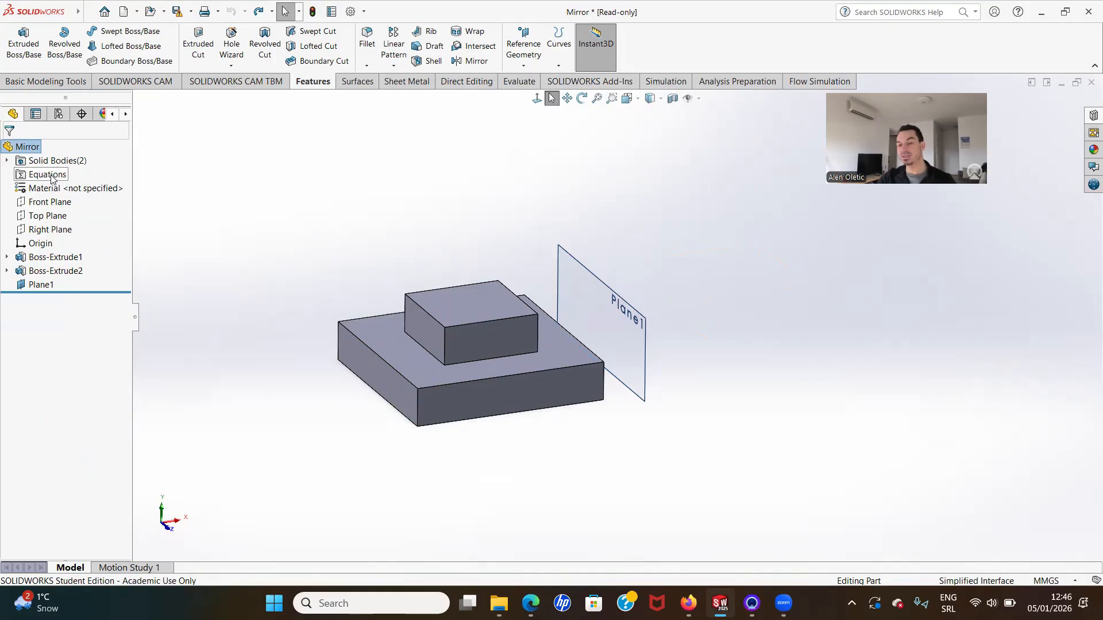
click(7, 163)
click(63, 174)
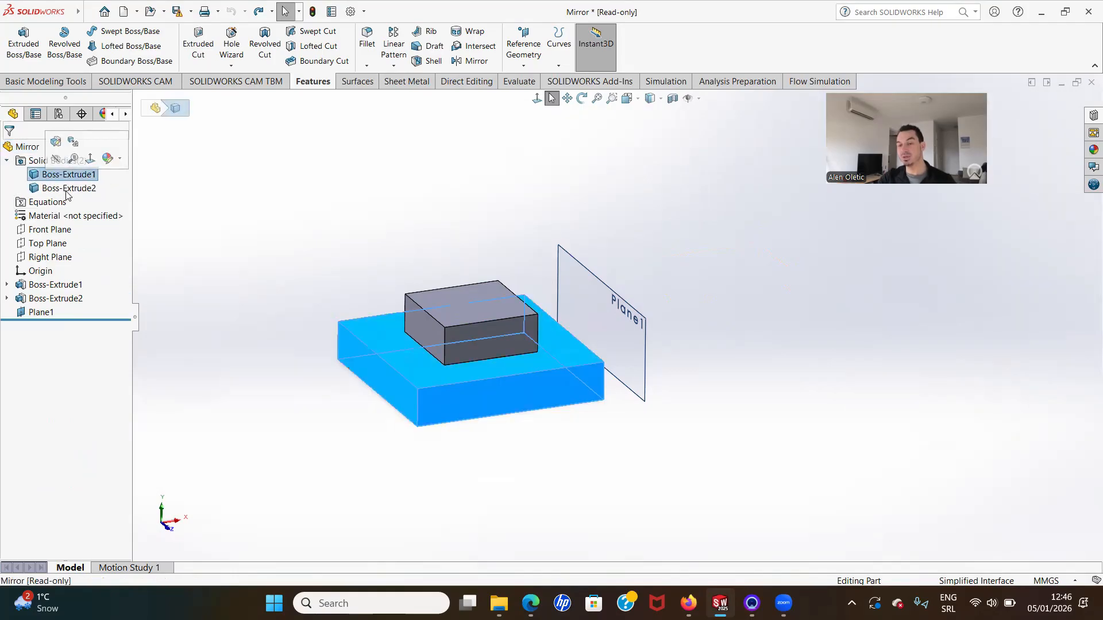
click(67, 188)
click(451, 248)
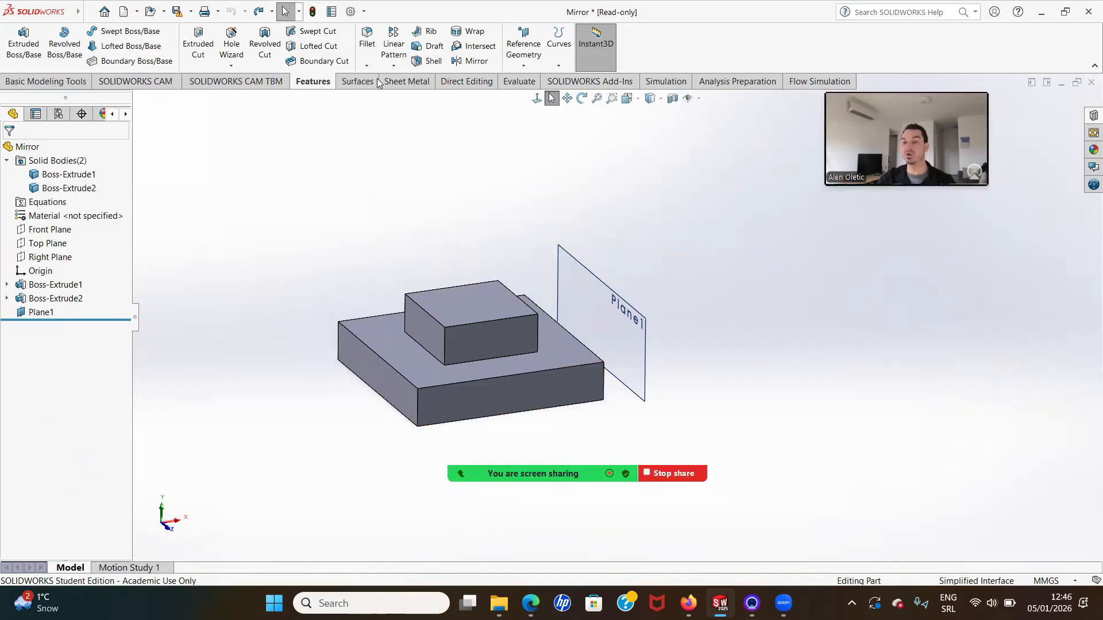
Step: Mirror the upper block as a body about Plane1, leaving the solids unmerged
click(476, 61)
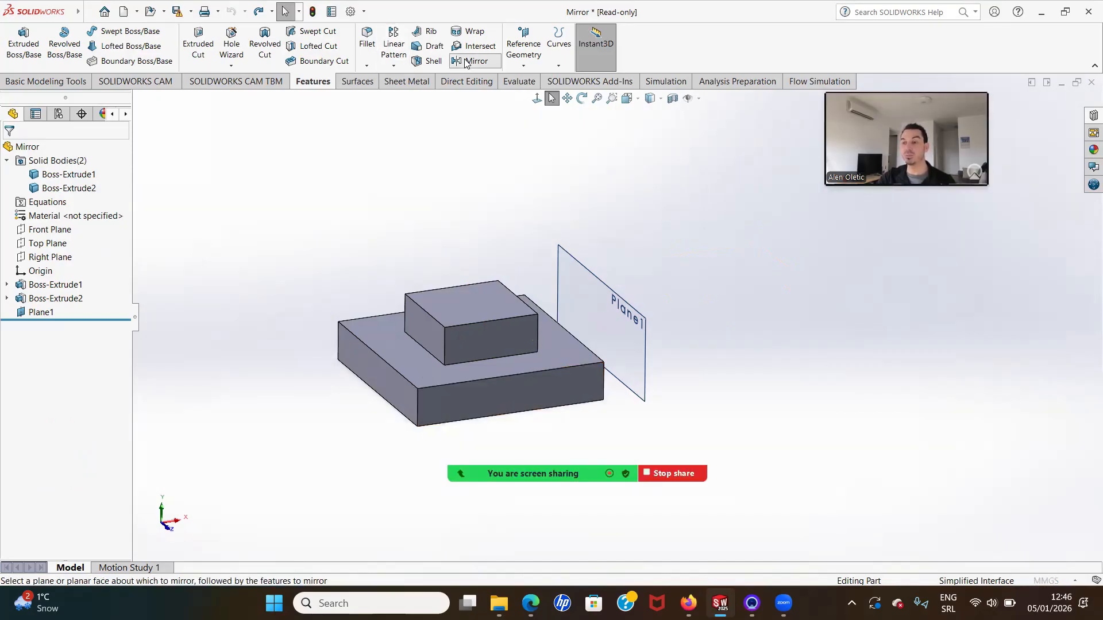
click(596, 356)
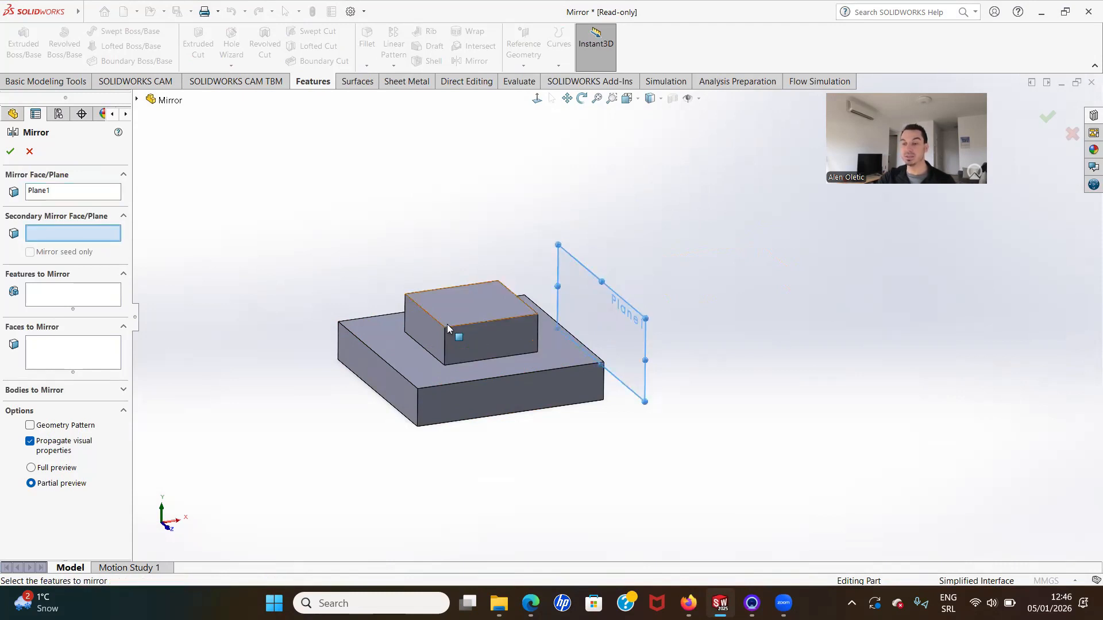
click(60, 350)
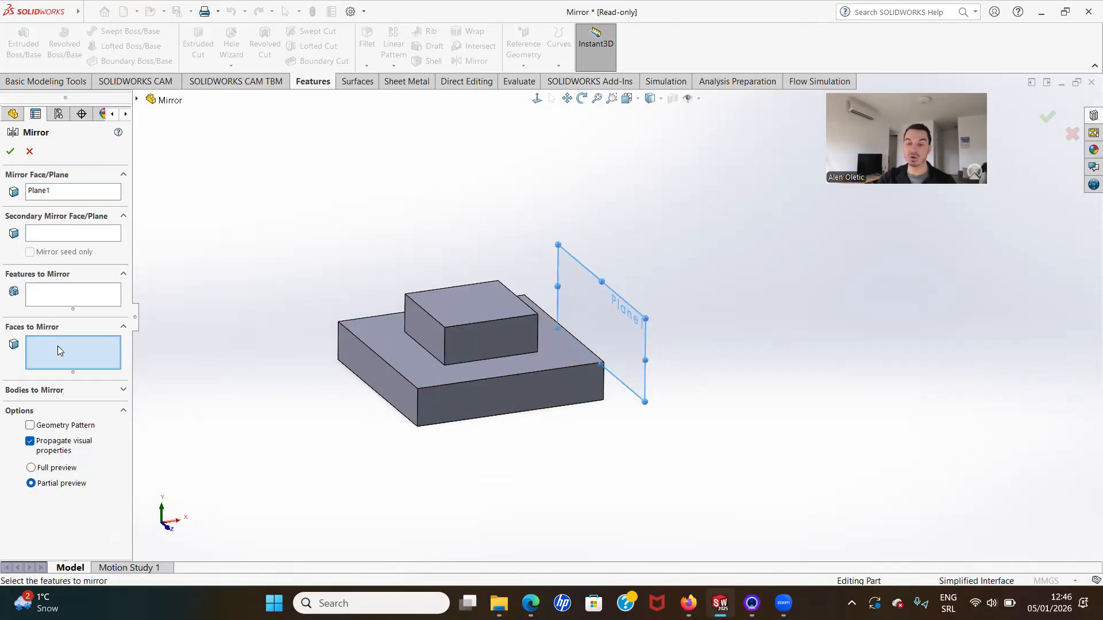
click(40, 392)
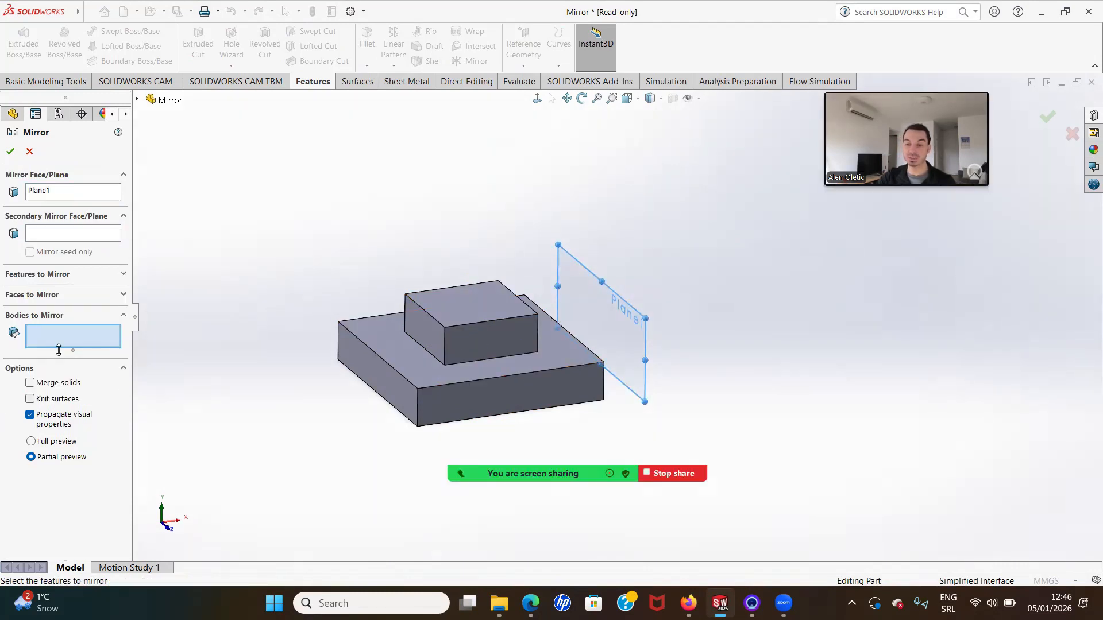
click(478, 329)
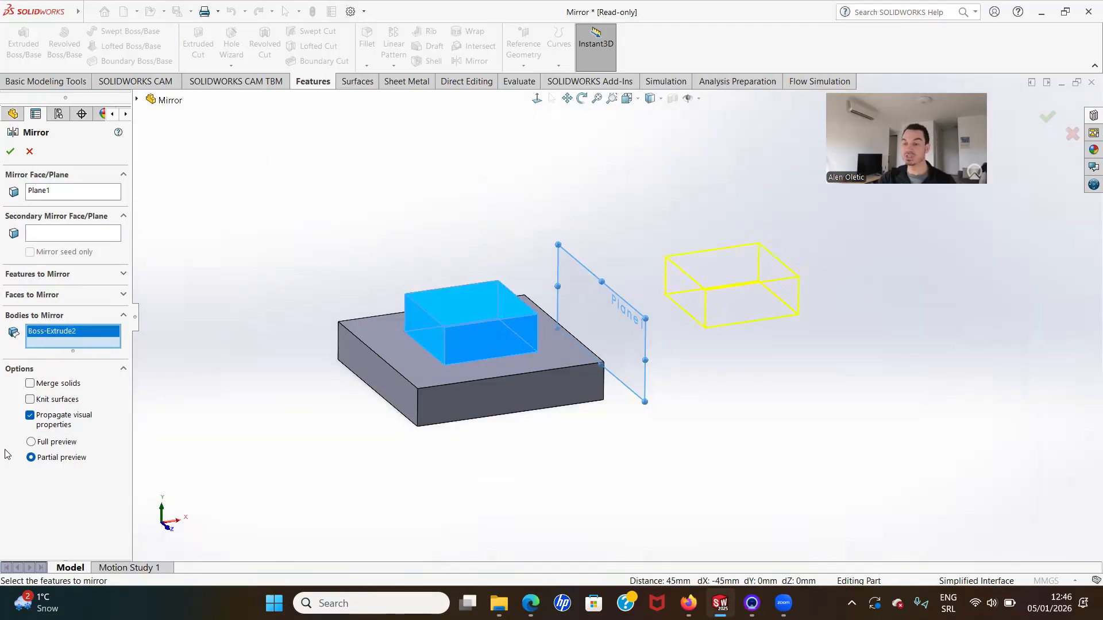
click(14, 152)
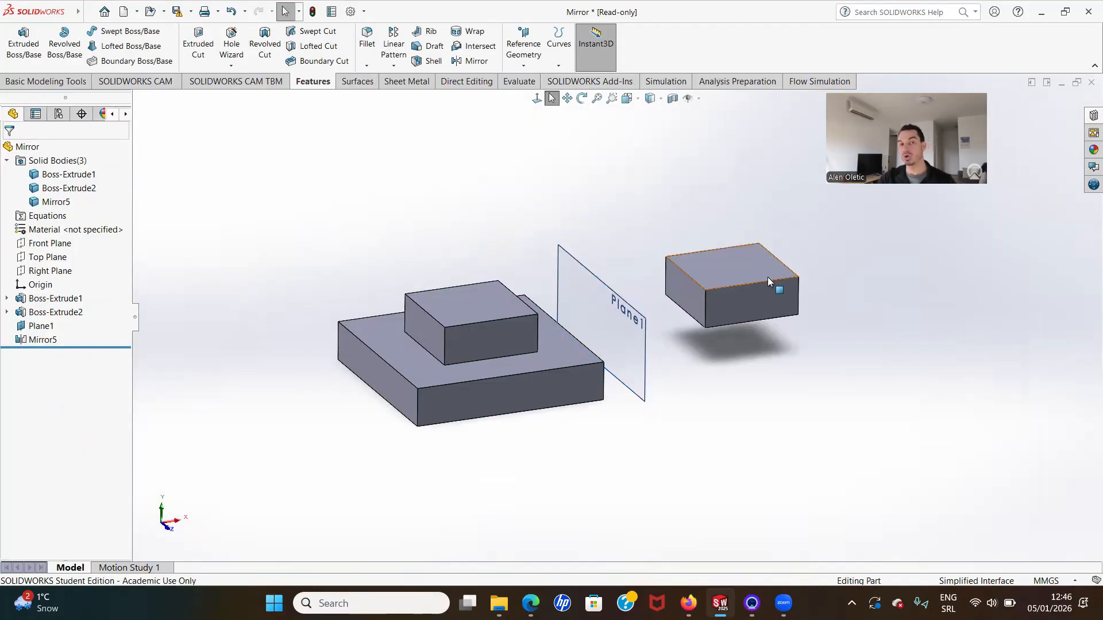
Step: Mirror the lower base block as a body about its side face adjacent to Plane1, leaving the solids unmerged
middle_drag(475, 384, 589, 311)
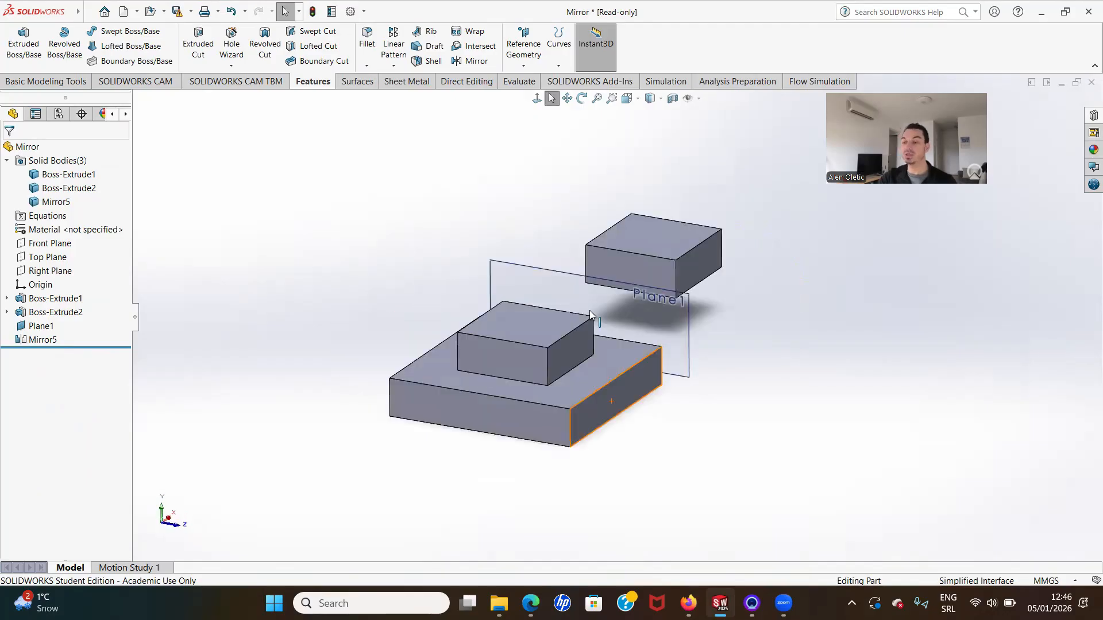
scroll(618, 356, up, 3)
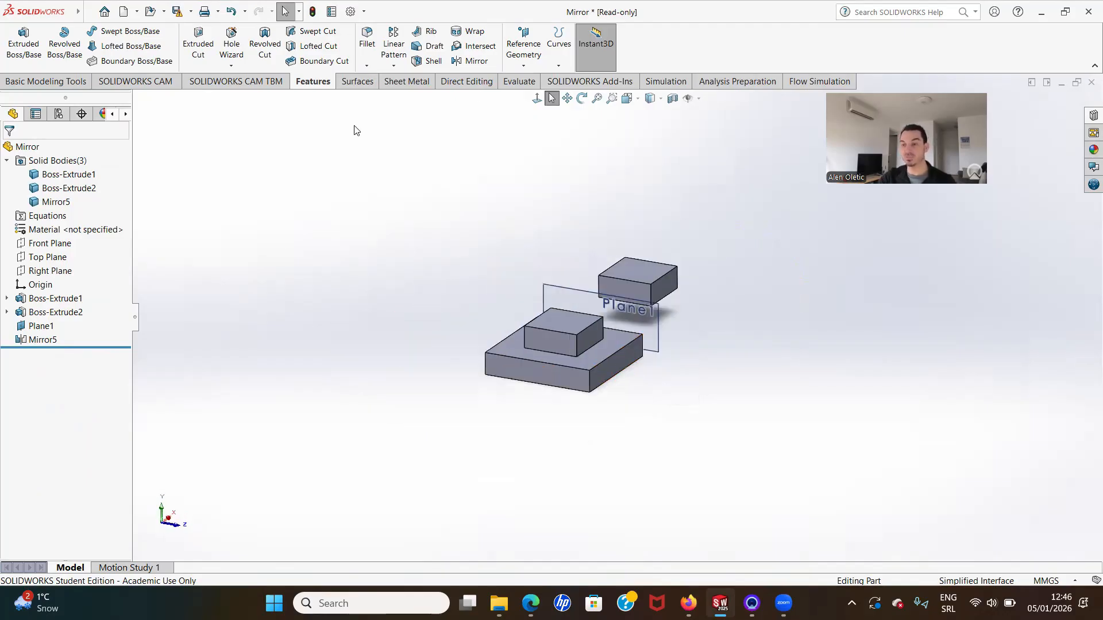
click(476, 62)
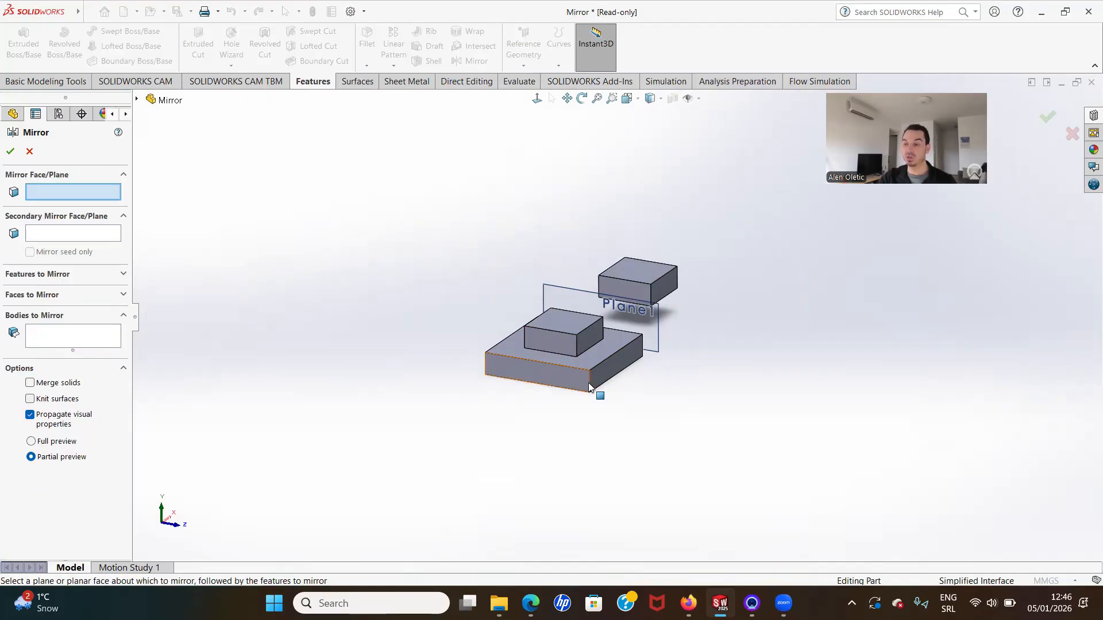
click(607, 372)
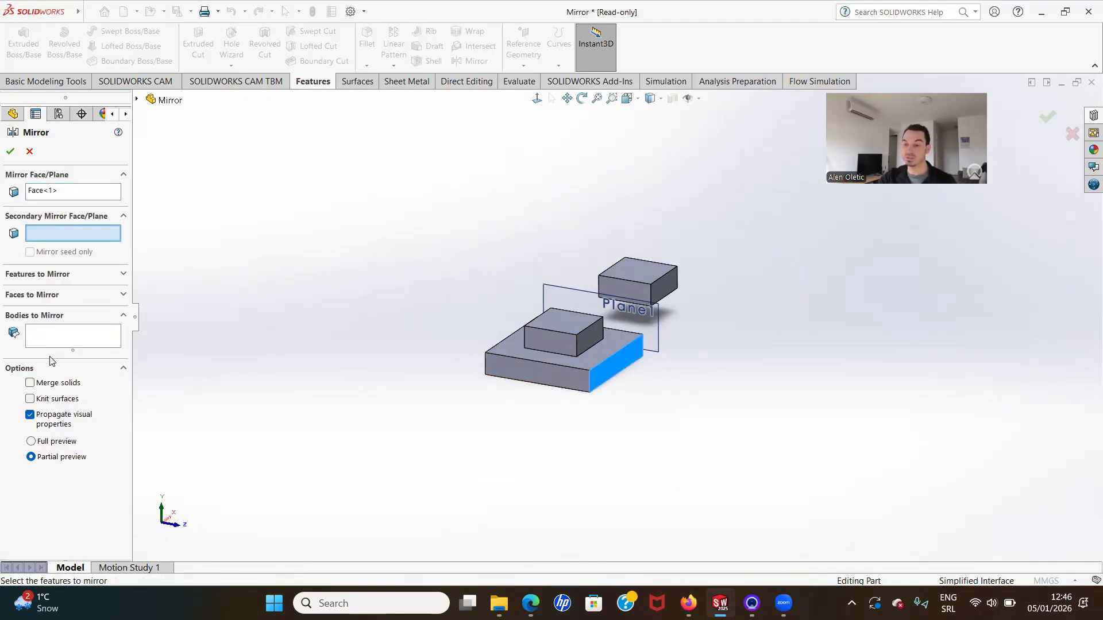
click(63, 341)
click(532, 361)
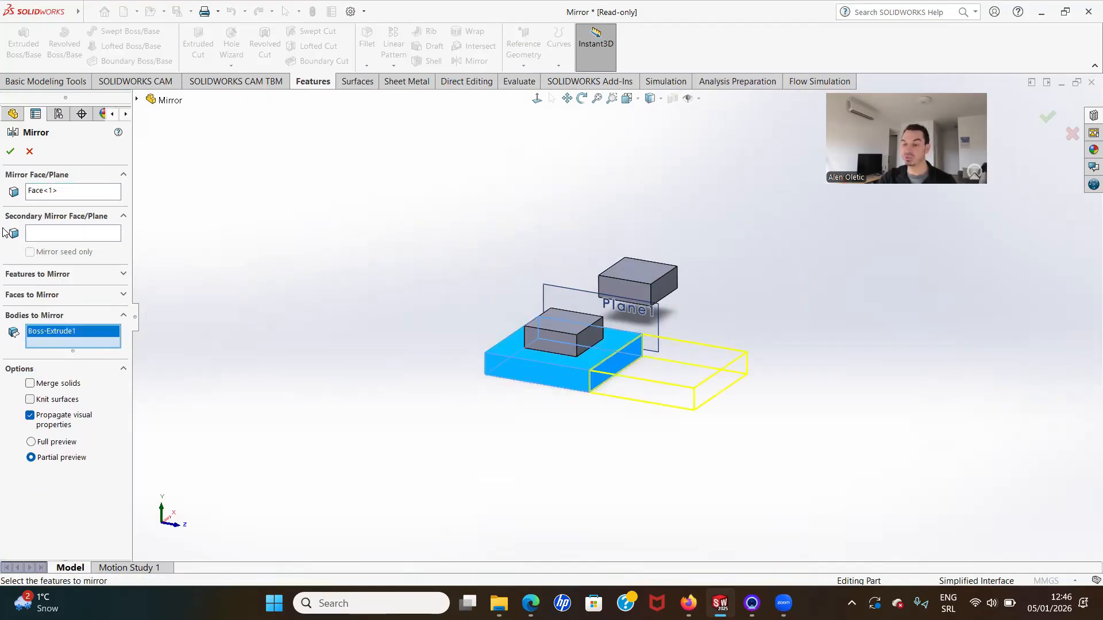
click(11, 151)
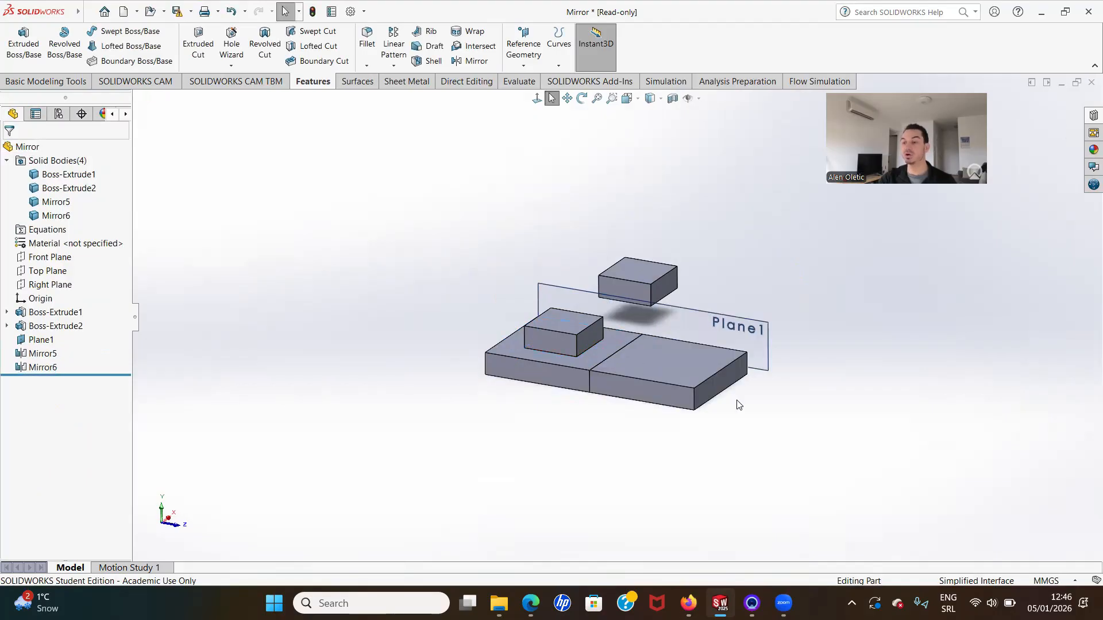
middle_drag(636, 390, 509, 233)
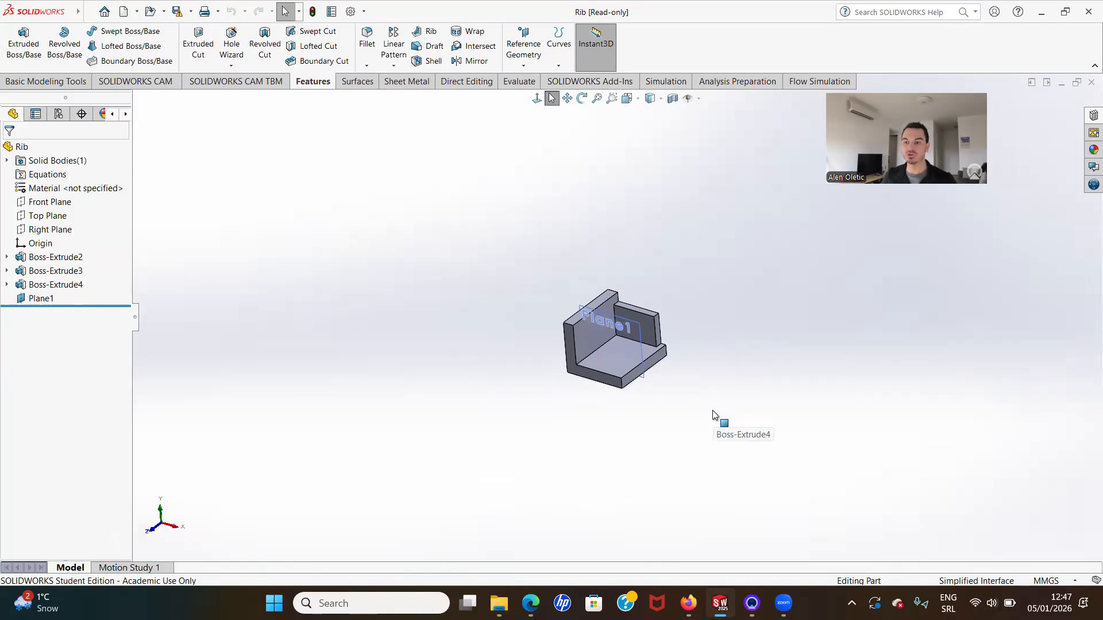
Step: Examine the base and two upright walls of the Rib part, highlighting the tall wall's inner face
scroll(693, 298, down, 3)
scroll(614, 346, up, 5)
scroll(604, 360, down, 5)
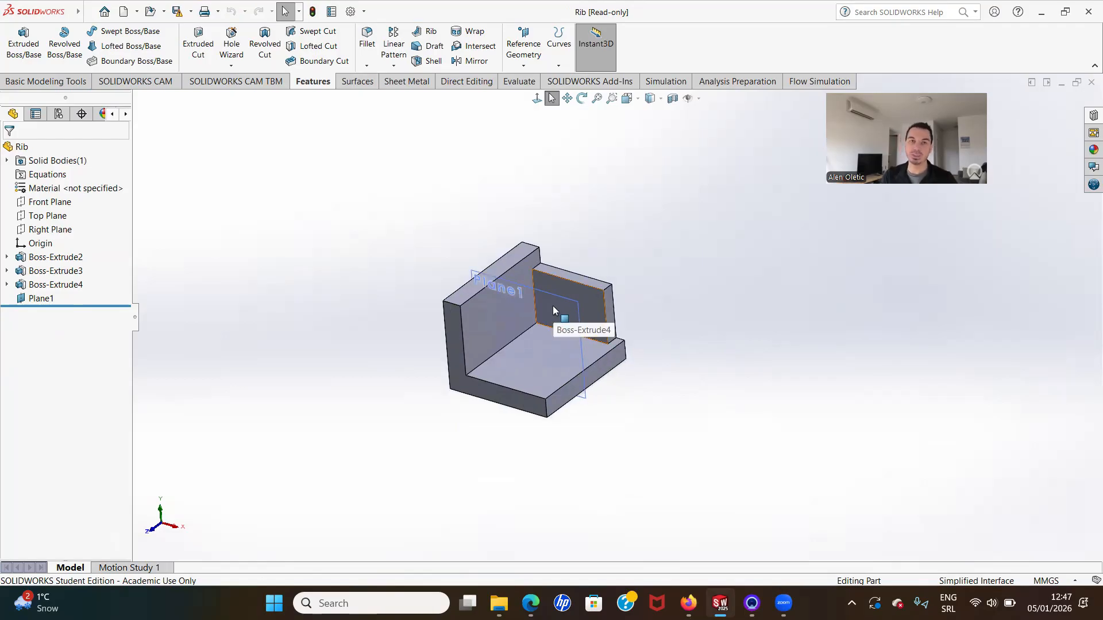
scroll(553, 310, down, 4)
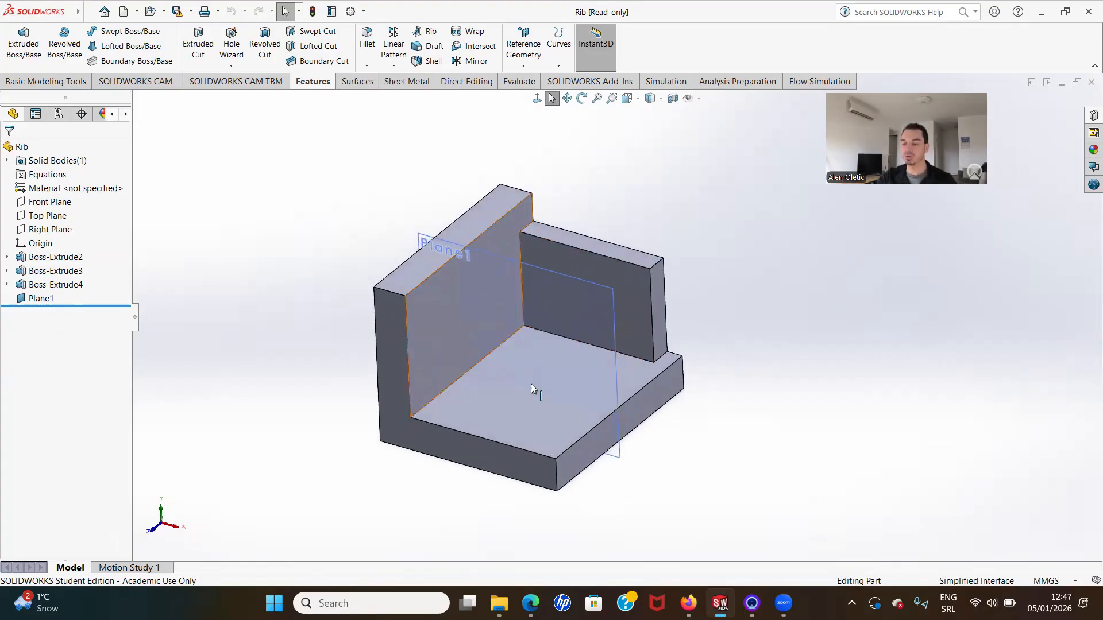
scroll(552, 345, up, 5)
click(536, 307)
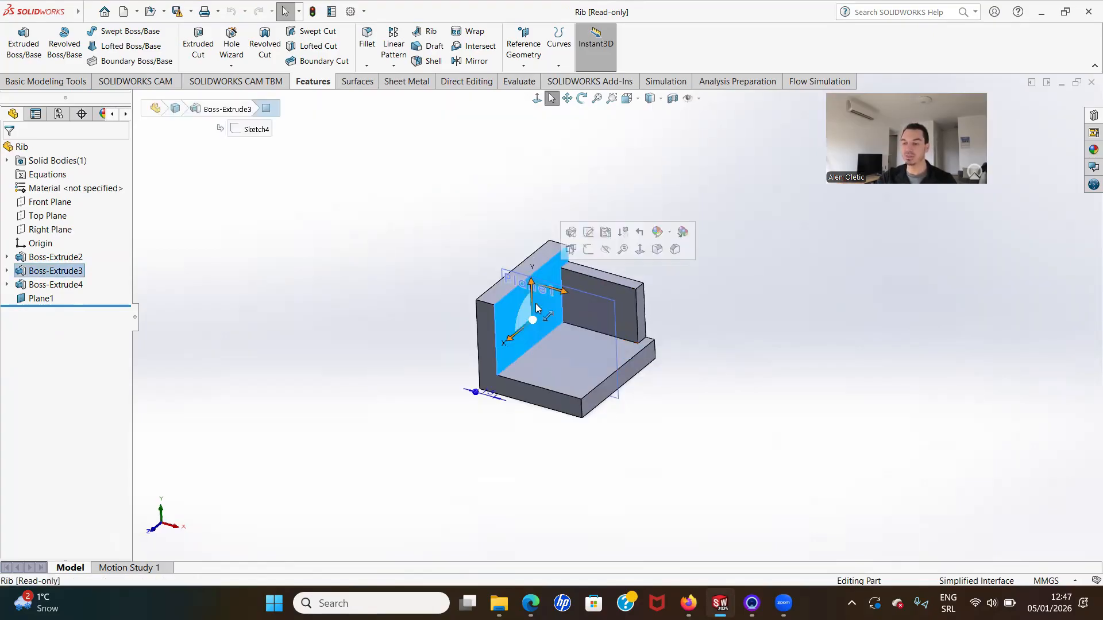
Step: Examine where the rib goes by highlighting Plane1, the base's upper face and the tall wall's inner face
click(501, 317)
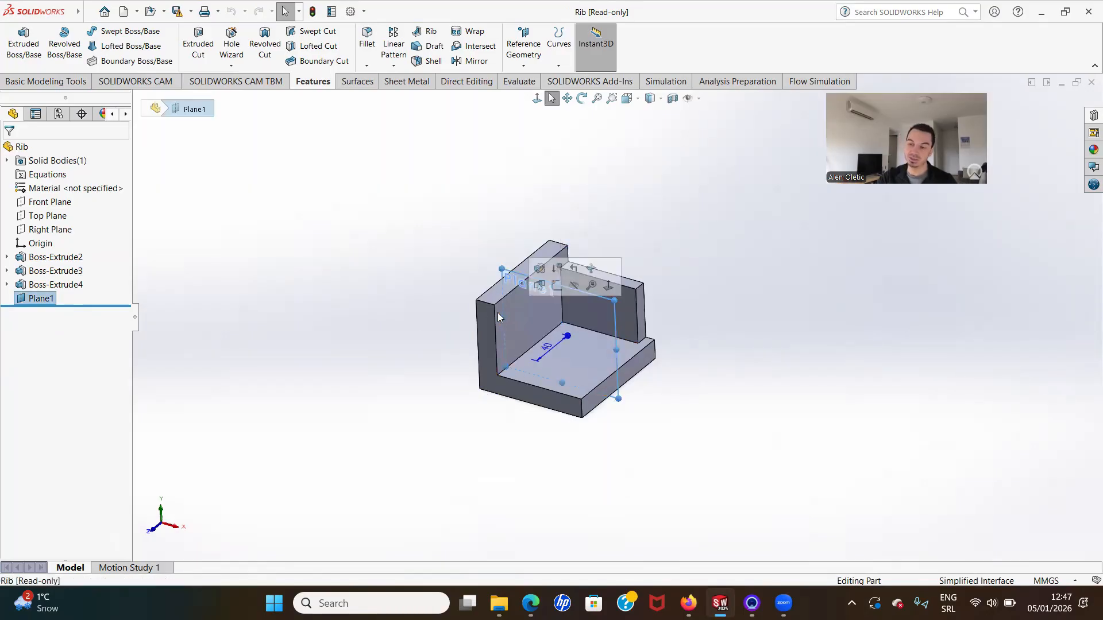
click(569, 373)
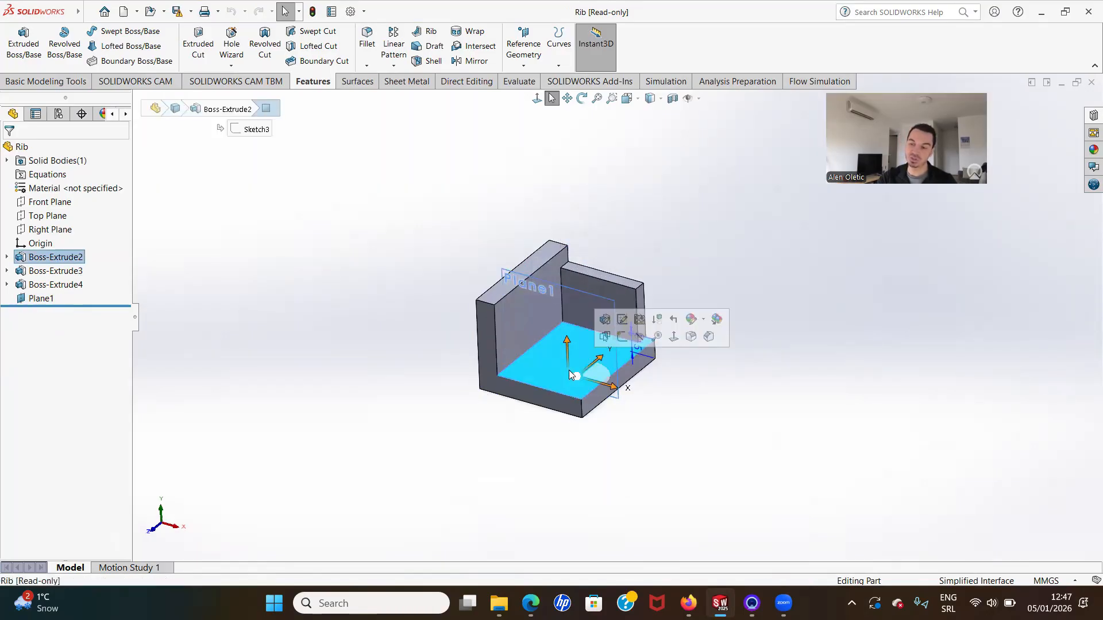
click(527, 311)
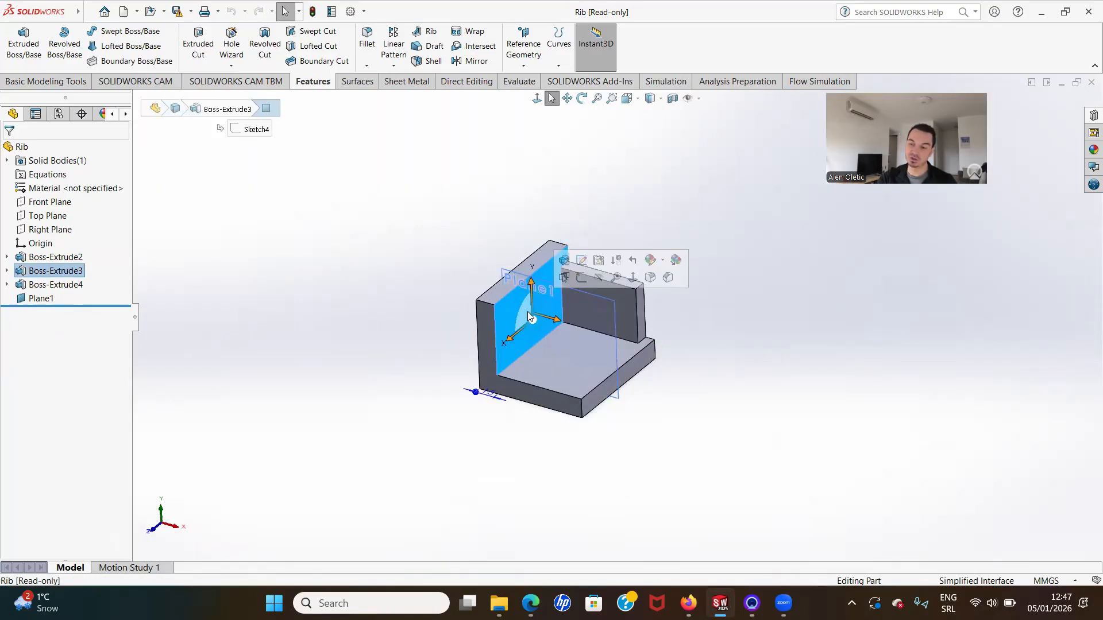
click(320, 315)
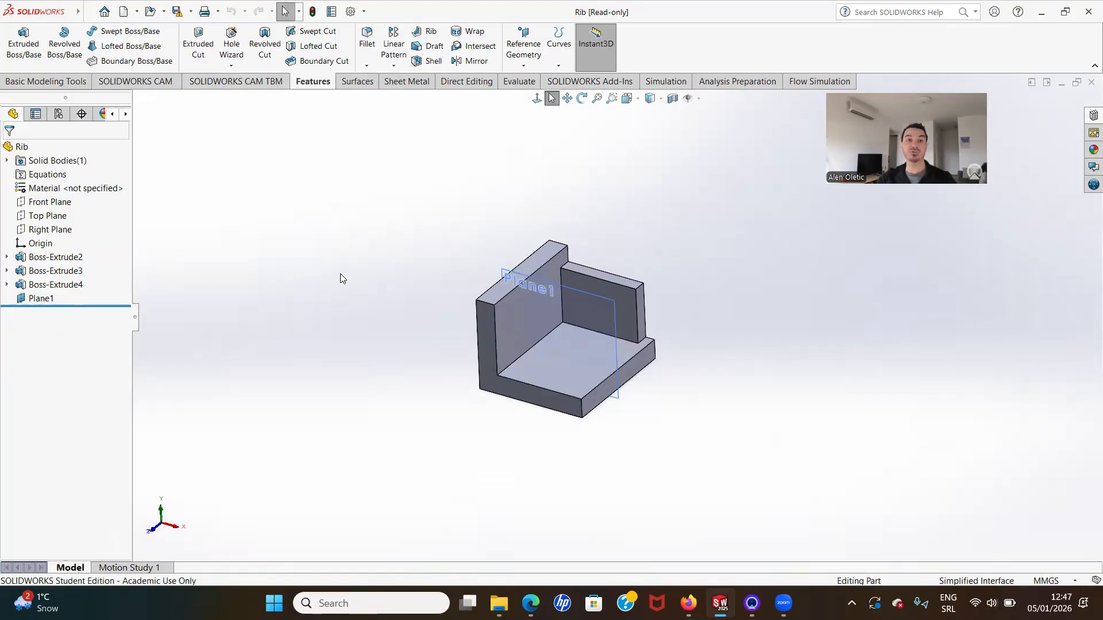
click(523, 293)
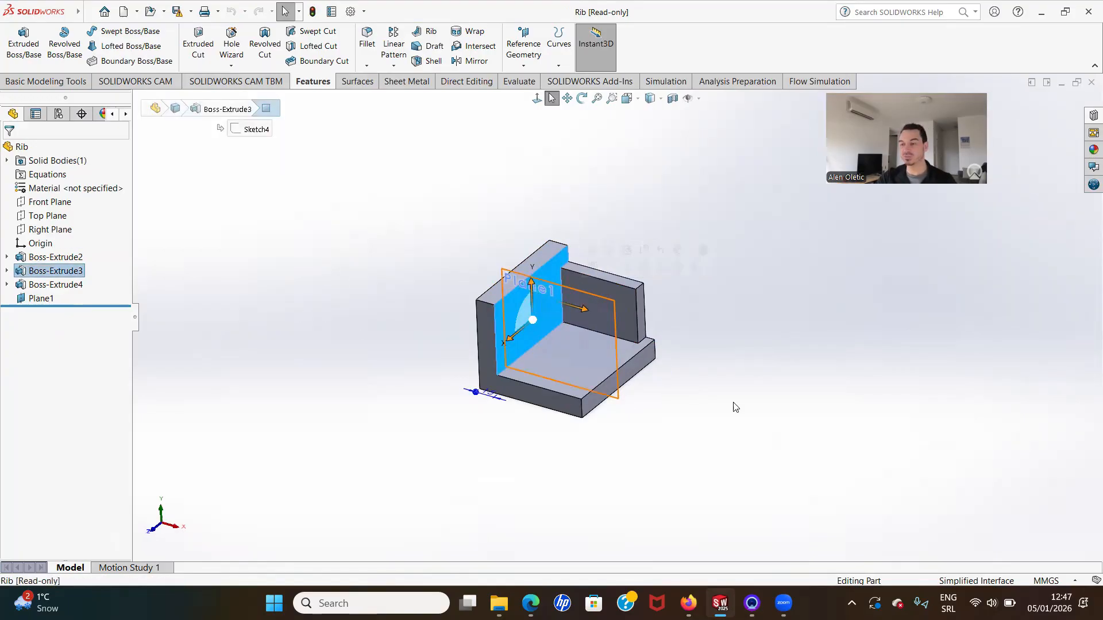
Step: Sketch a line on Plane1 sloping about 38° from the tall wall's inner edge to the base's upper edge, about 42 mm from the wall
click(644, 377)
click(617, 343)
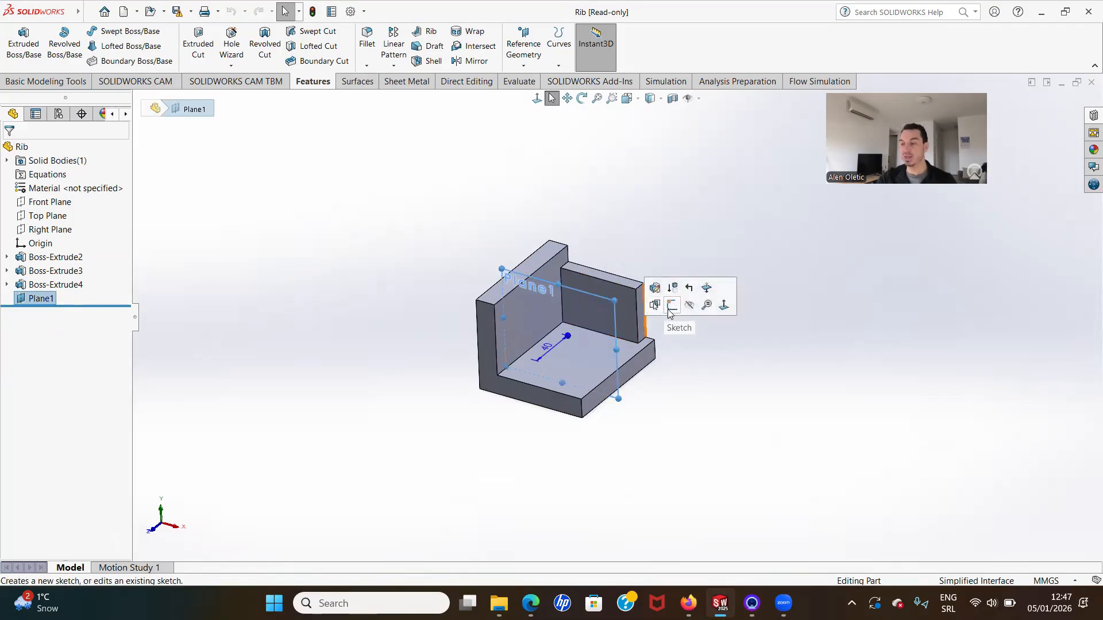
click(671, 306)
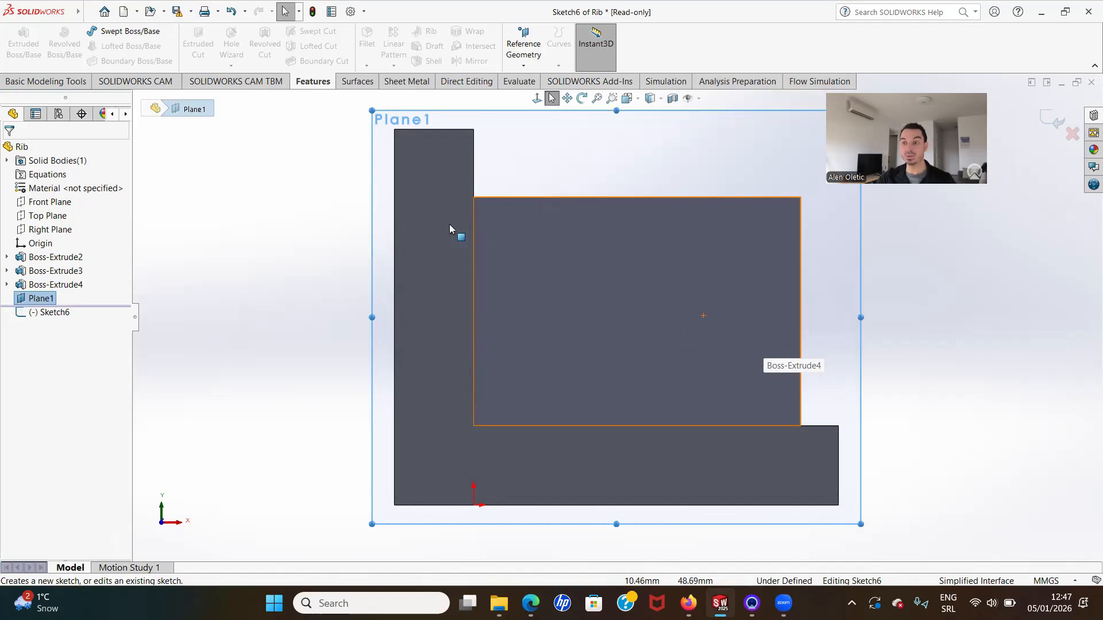
click(49, 81)
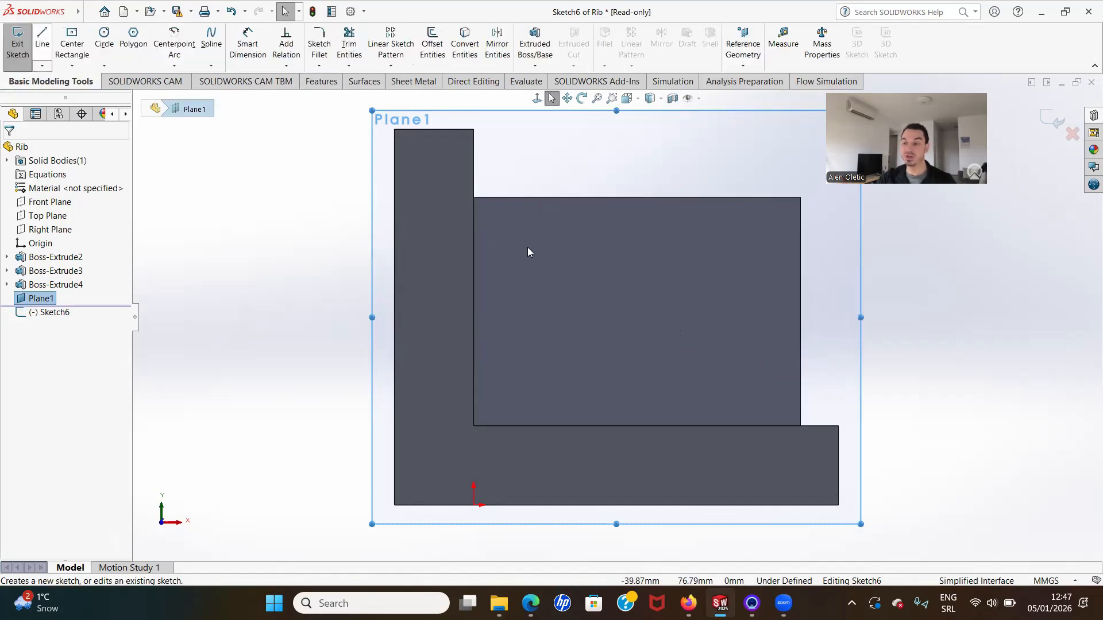
key(l)
click(475, 251)
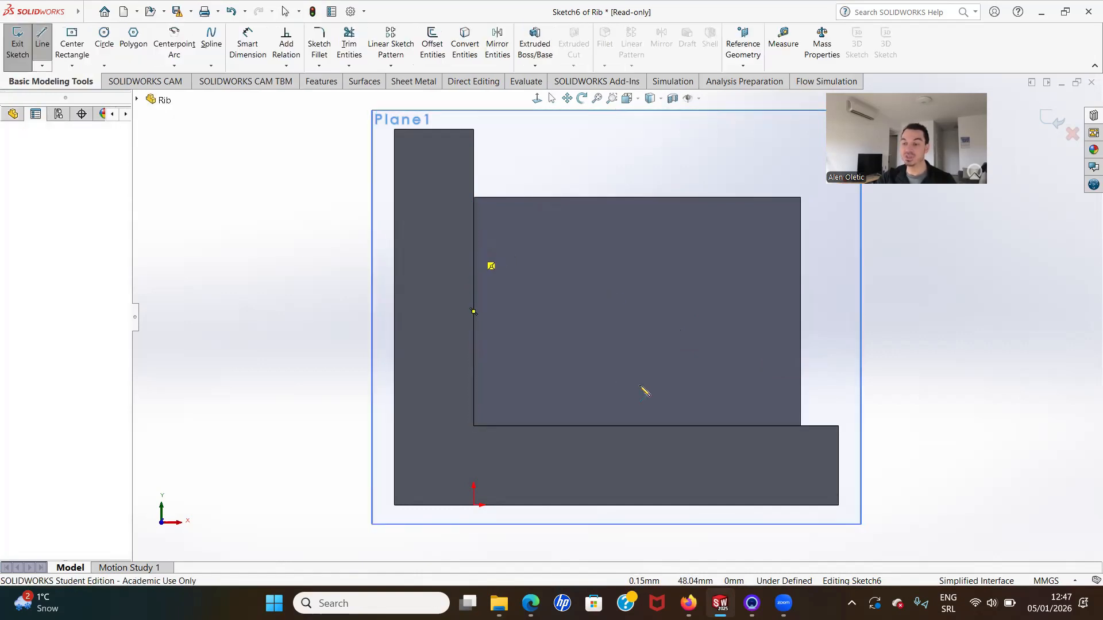
click(695, 425)
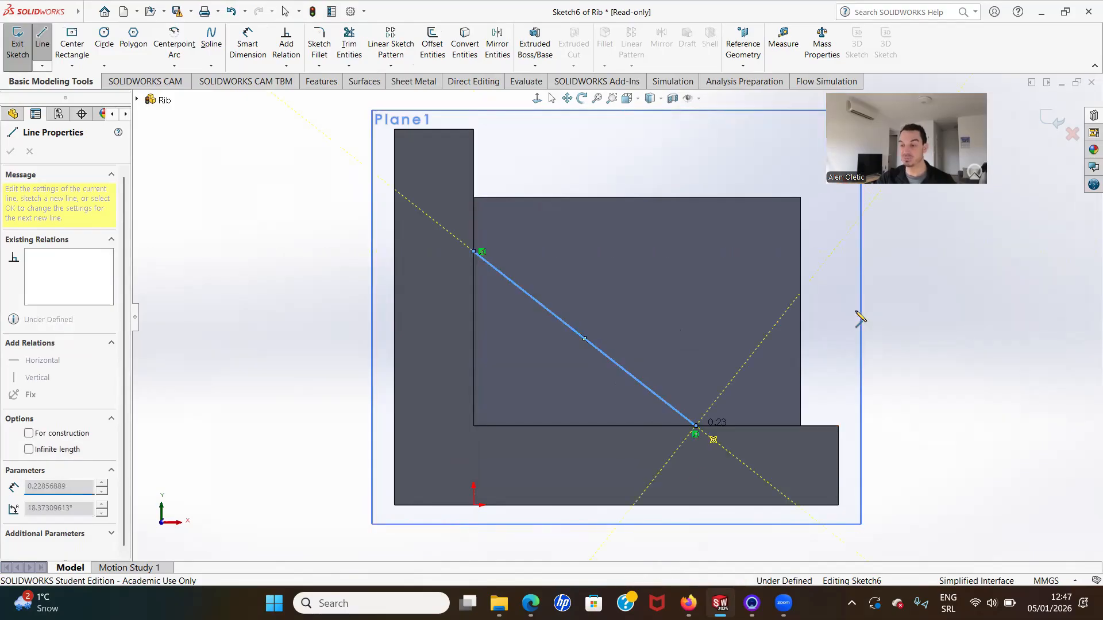
key(Escape)
Step: Dimension the angle between the sloping line and the base's upper edge and set it to 40°
click(245, 49)
click(627, 375)
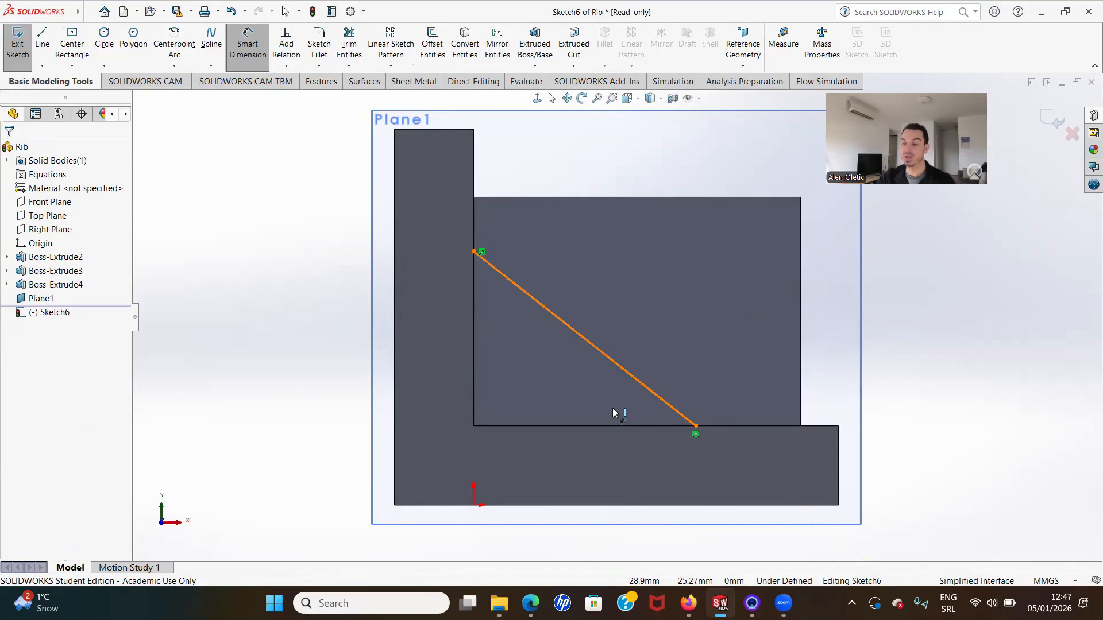
click(606, 426)
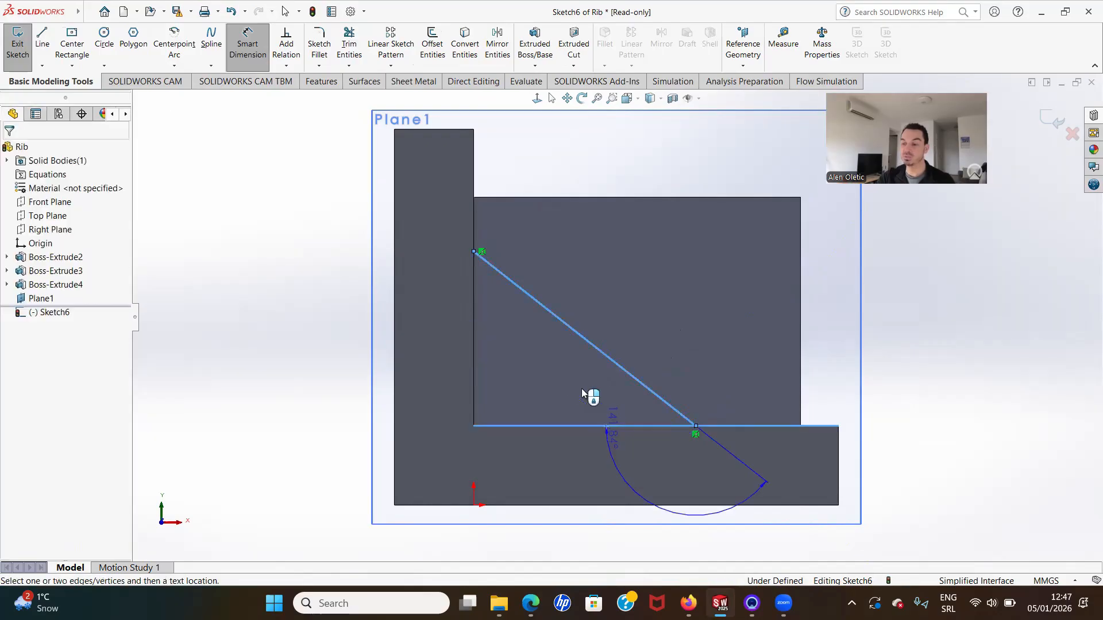
click(287, 396)
text(60)
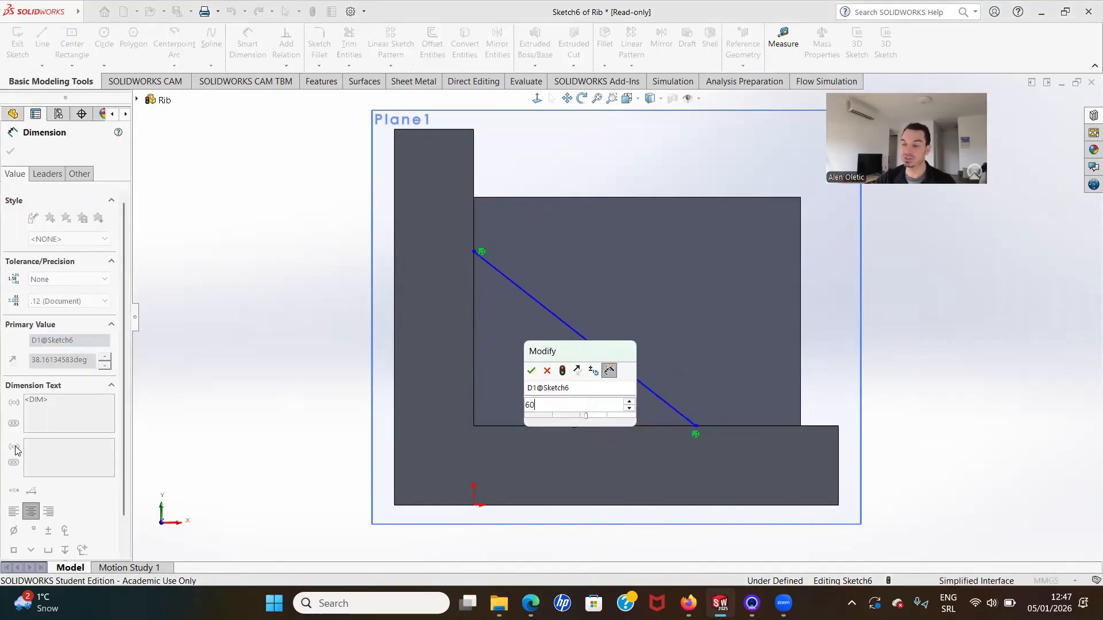
key(Return)
double_click(62, 362)
text(40)
key(Return)
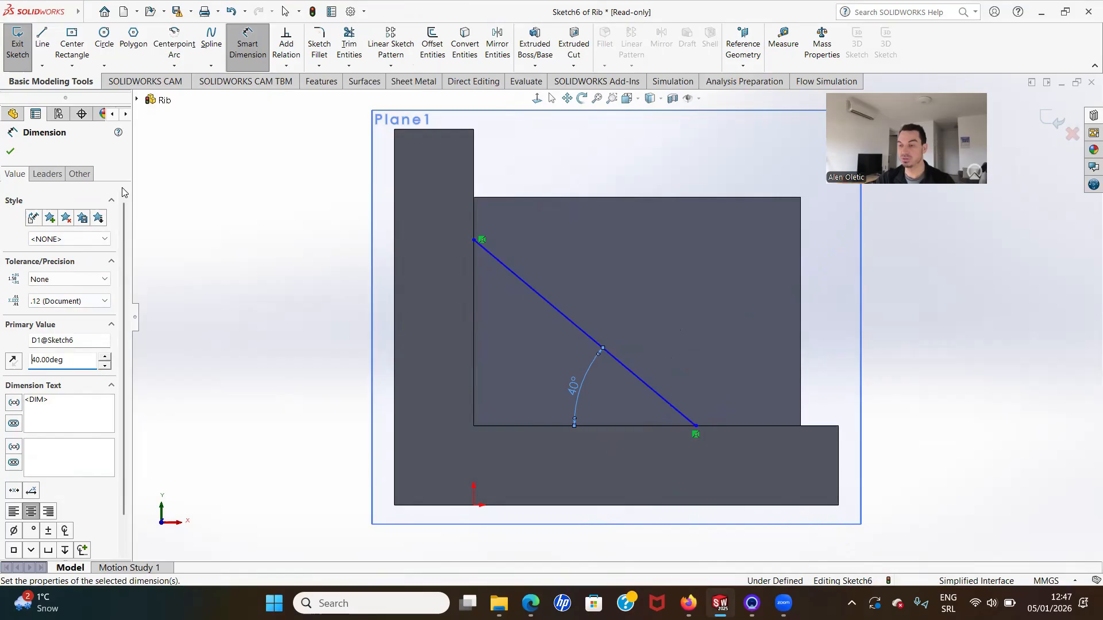
Step: Dimension the horizontal distance from the tall wall to the line's lower endpoint as 40 mm and exit the sketch
click(713, 413)
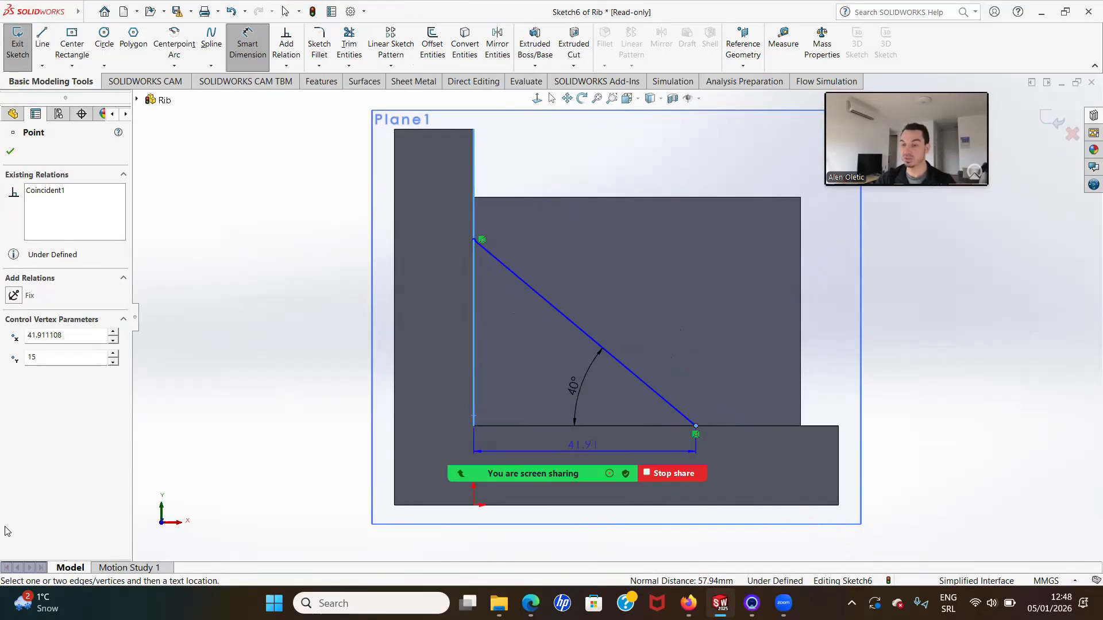
click(583, 447)
text(40)
key(Return)
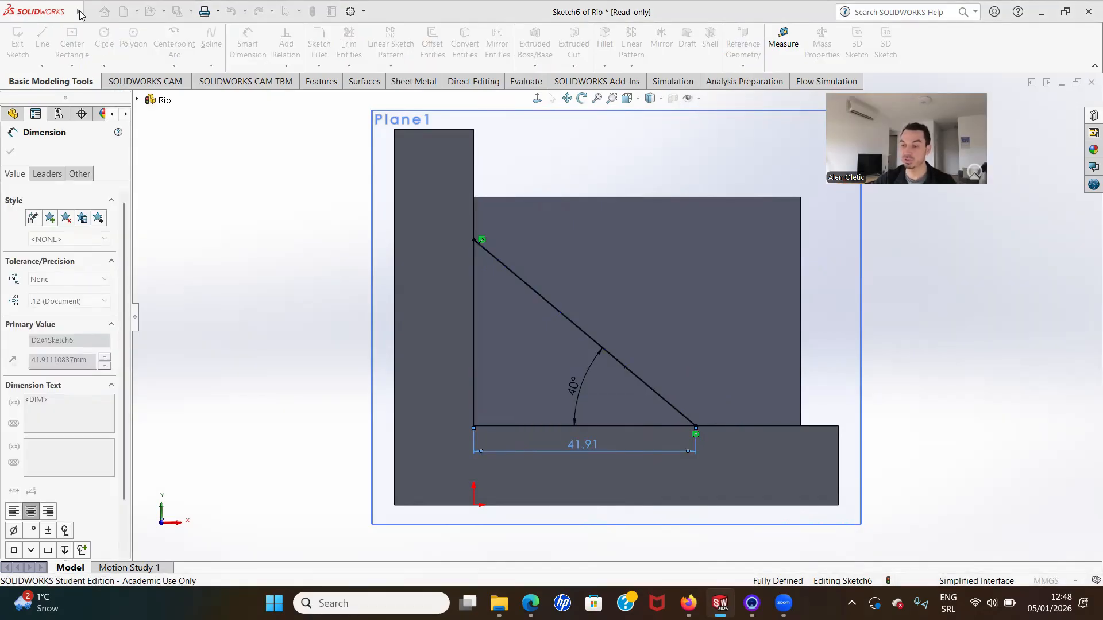
click(12, 148)
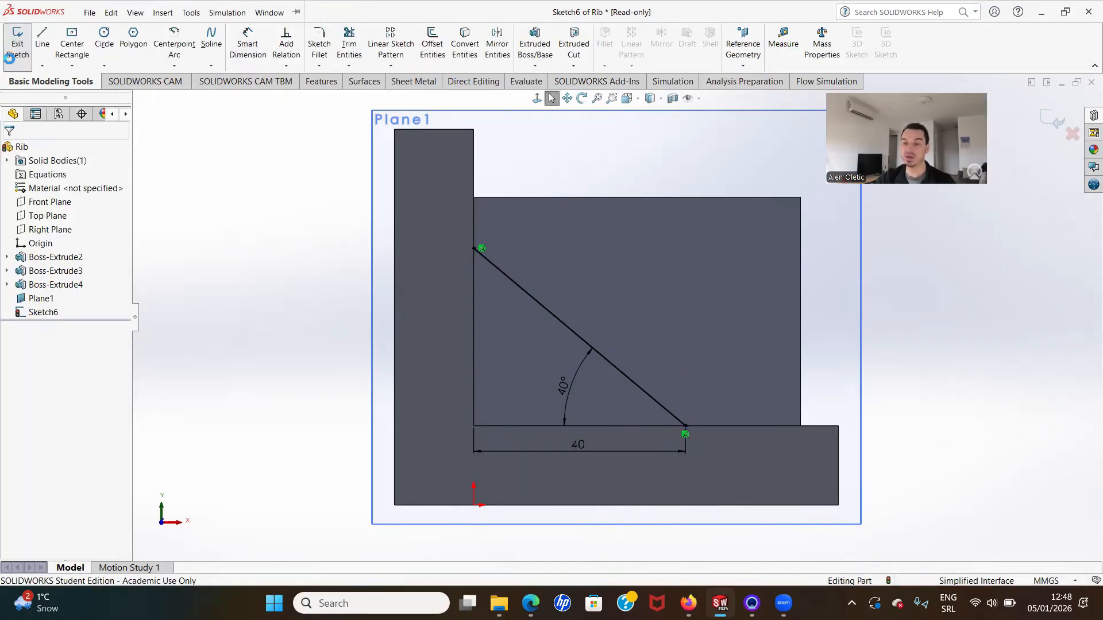
click(12, 55)
click(355, 247)
Step: Set up a Rib feature from the sloping sketch line with a 10 mm thickness applied to both sides
middle_drag(313, 268, 279, 309)
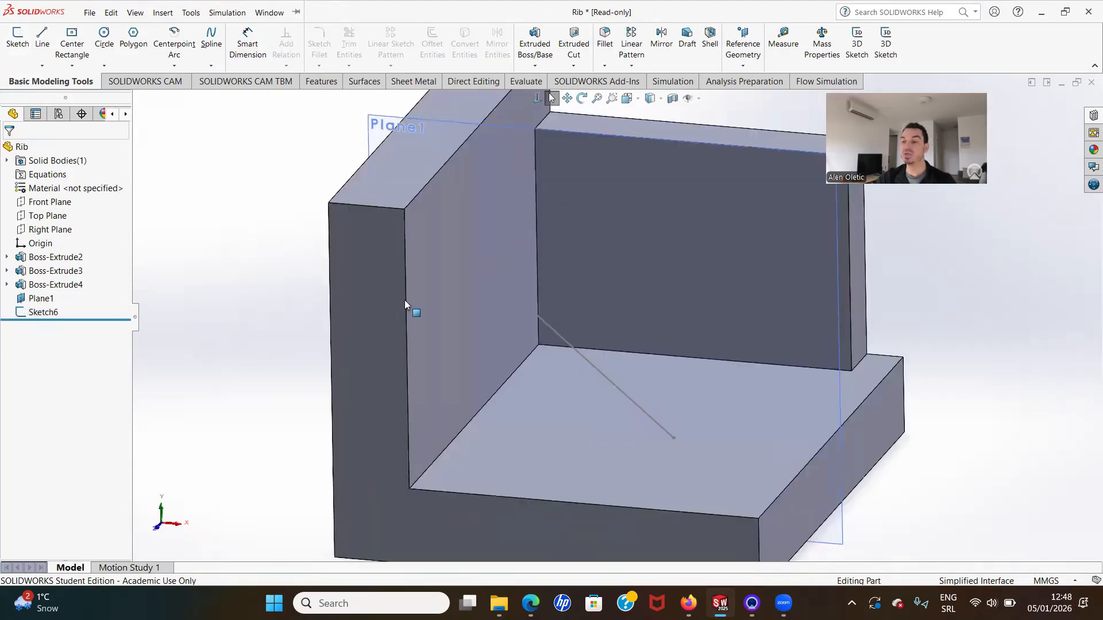
scroll(599, 339, up, 6)
middle_drag(567, 305, 555, 315)
middle_drag(556, 314, 524, 322)
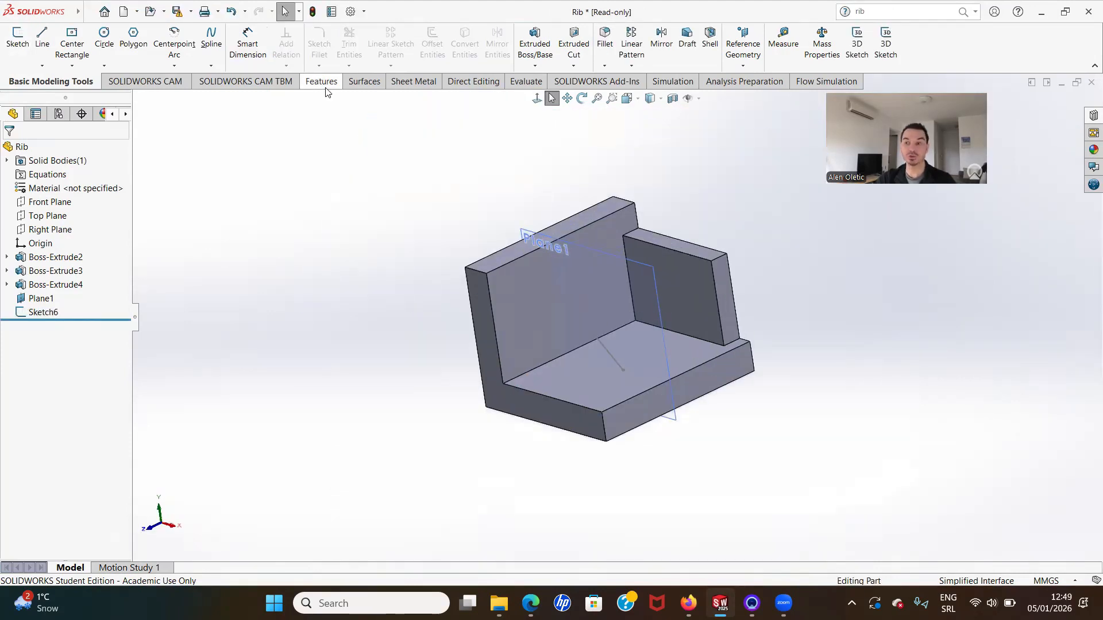
click(323, 81)
click(425, 32)
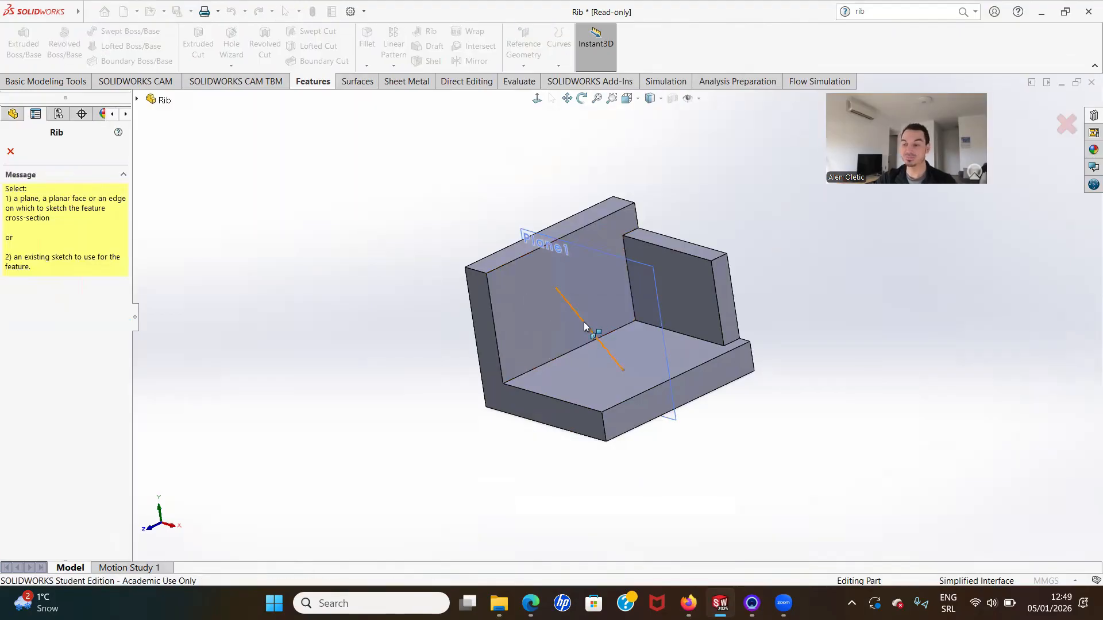
click(584, 324)
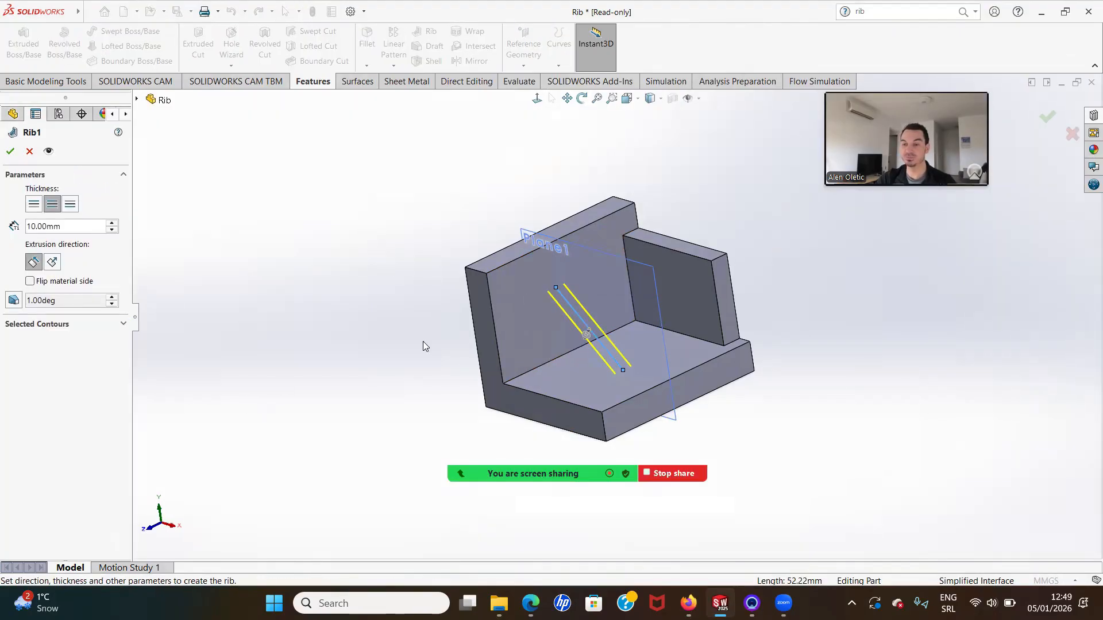
scroll(534, 350, down, 3)
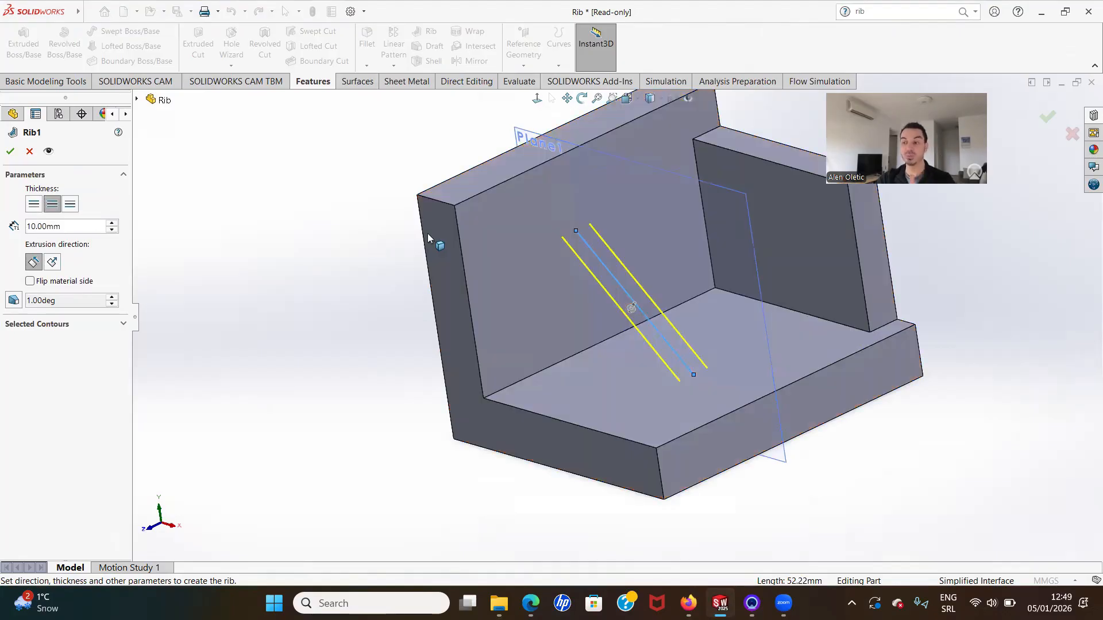
click(33, 204)
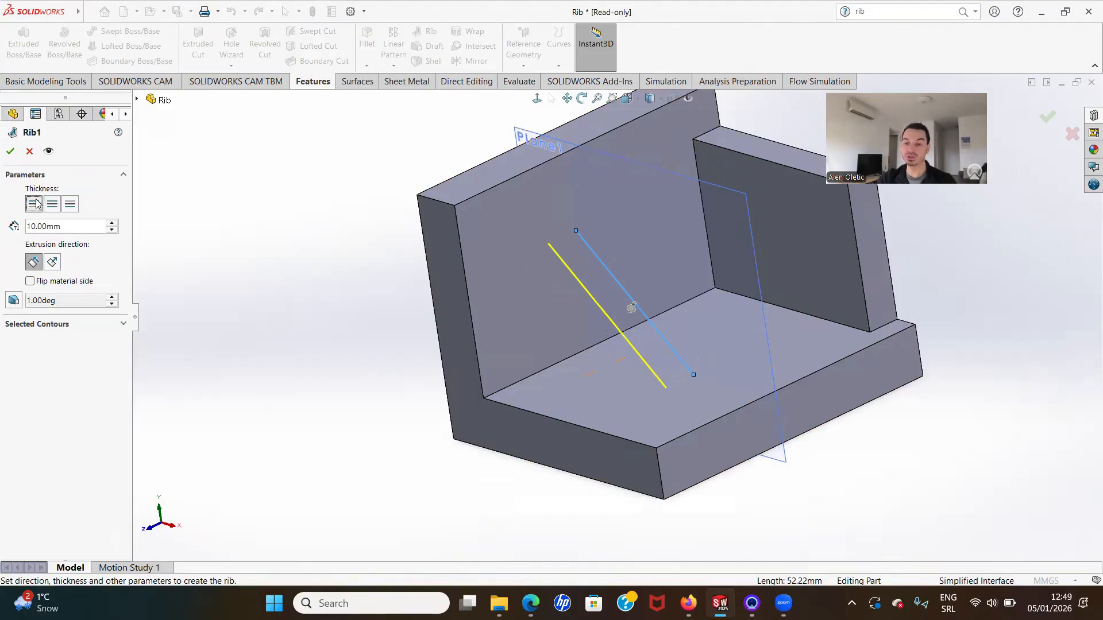
click(58, 206)
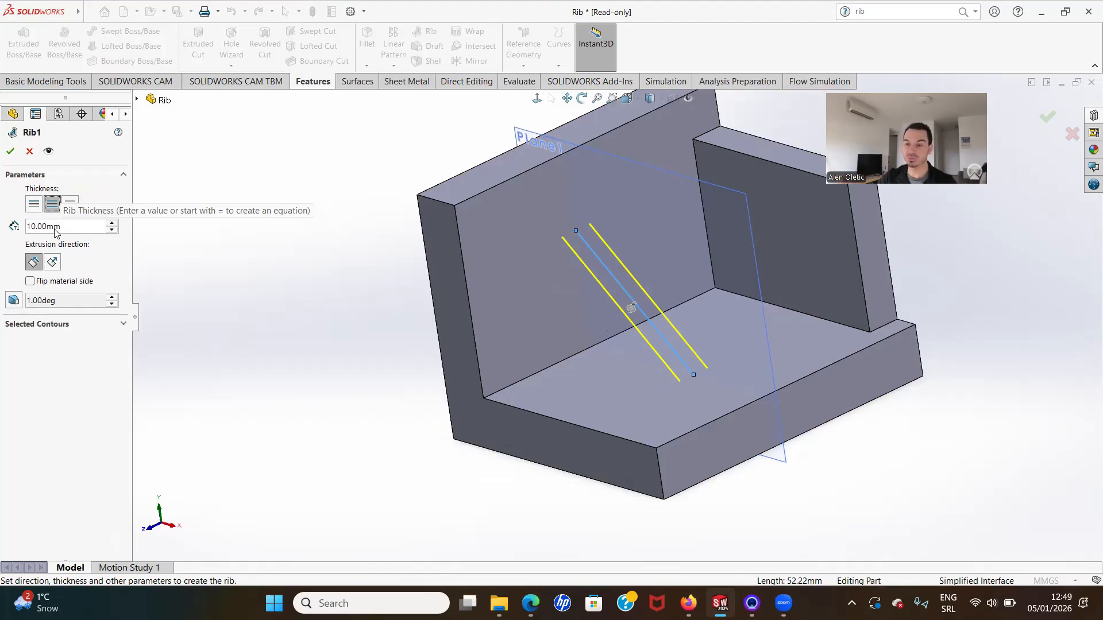
Step: Preview the rib with its extrusion direction normal to the sketch, and restore the direction parallel to the sketch
click(52, 262)
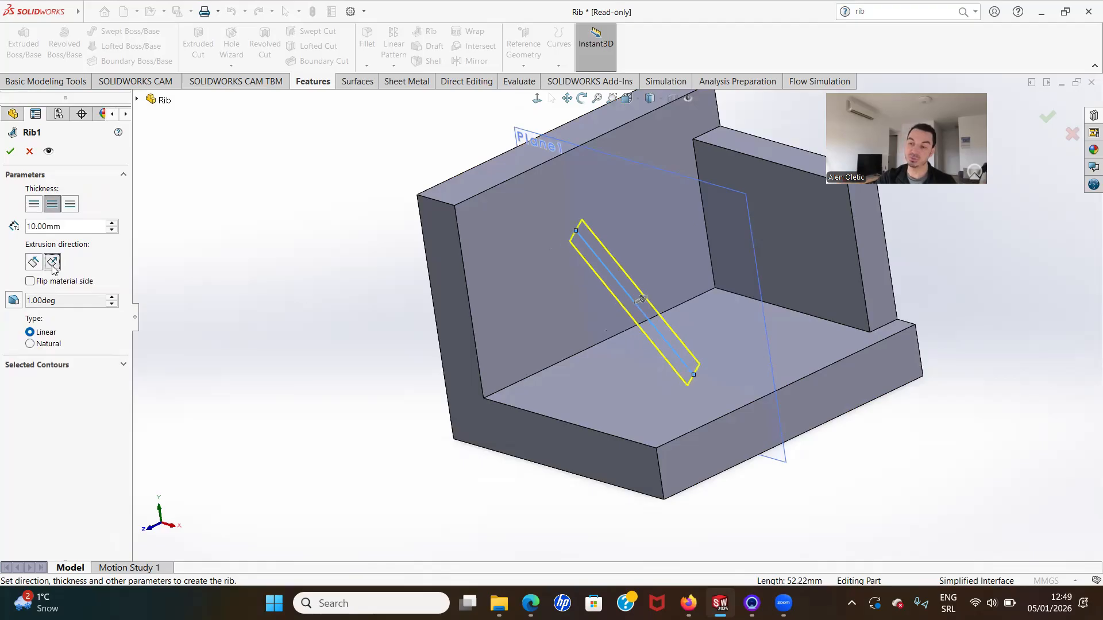
middle_drag(590, 381, 782, 286)
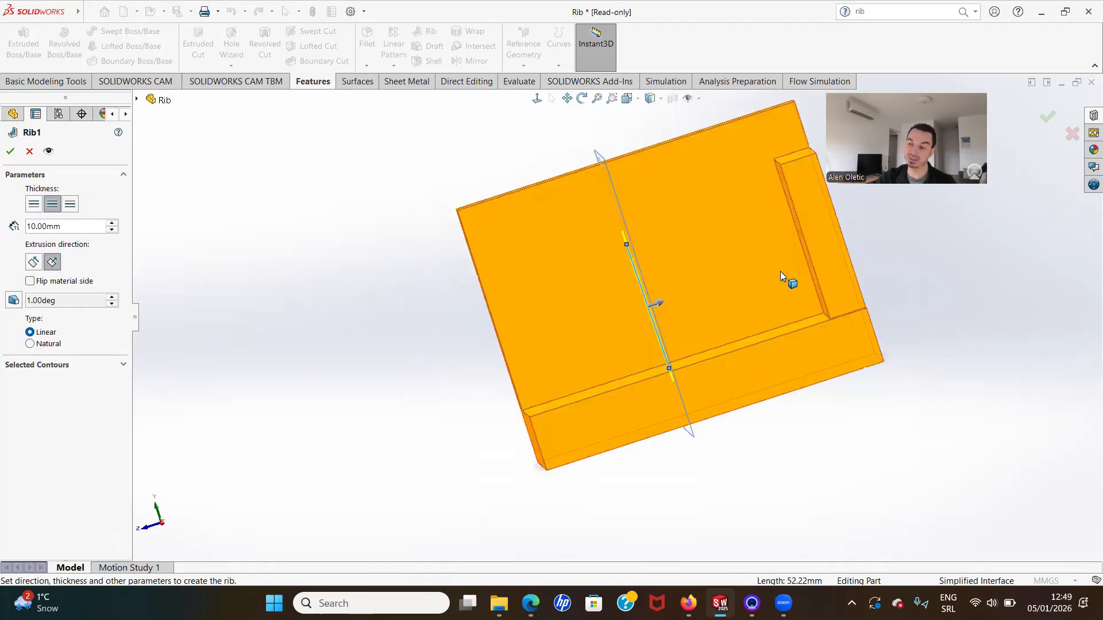
click(34, 263)
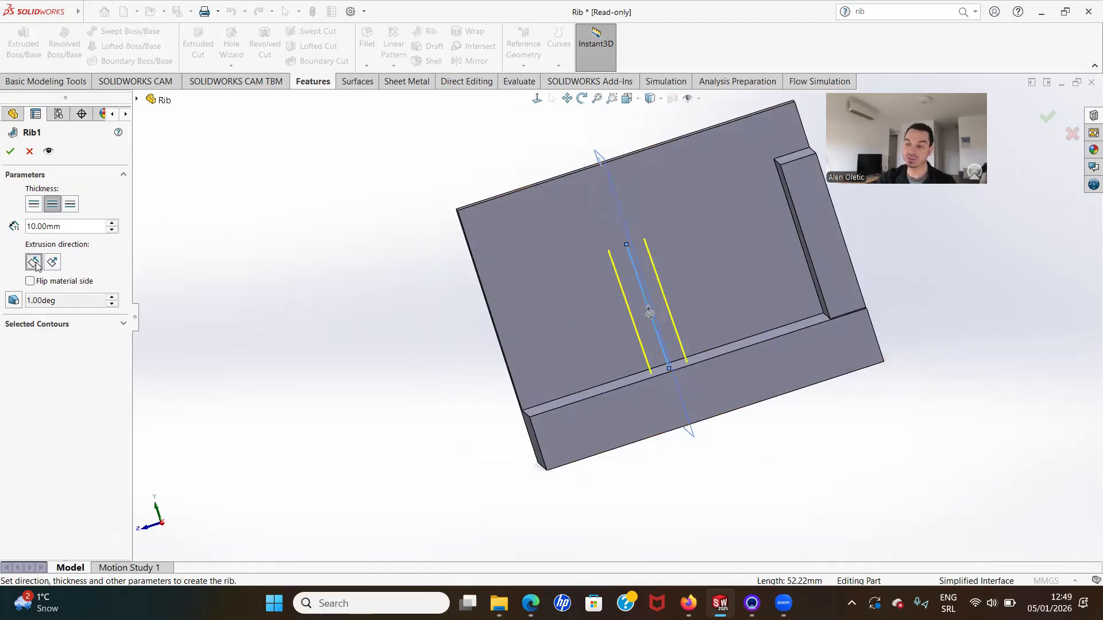
middle_drag(606, 340, 598, 371)
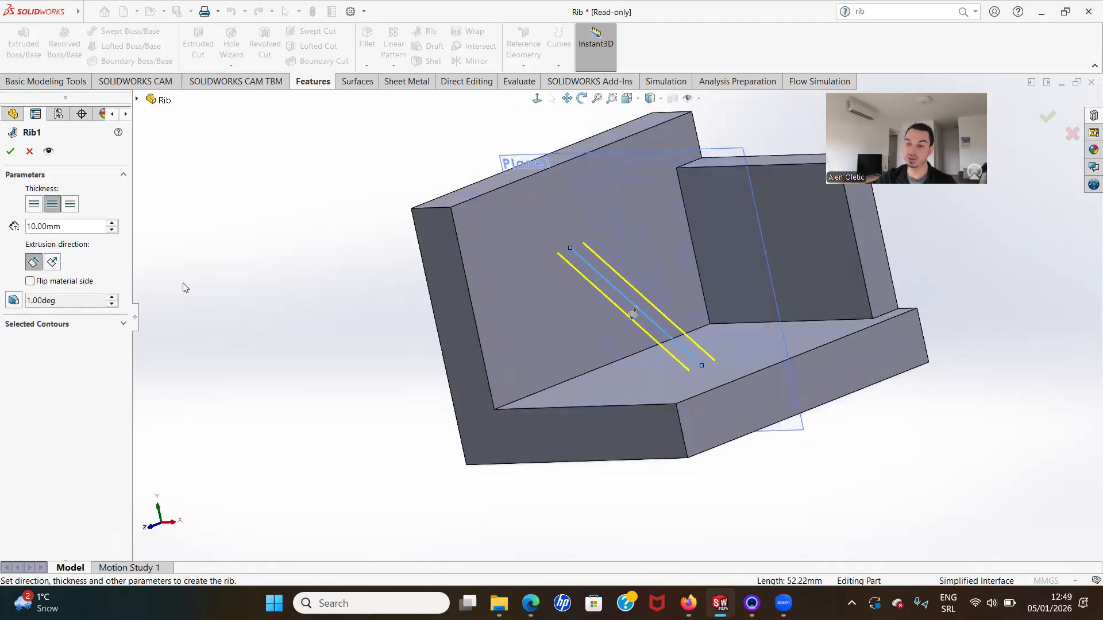
Step: Preview the flipped material side, restore it, and create the 10 mm rib filling the corner between wall and base
click(50, 283)
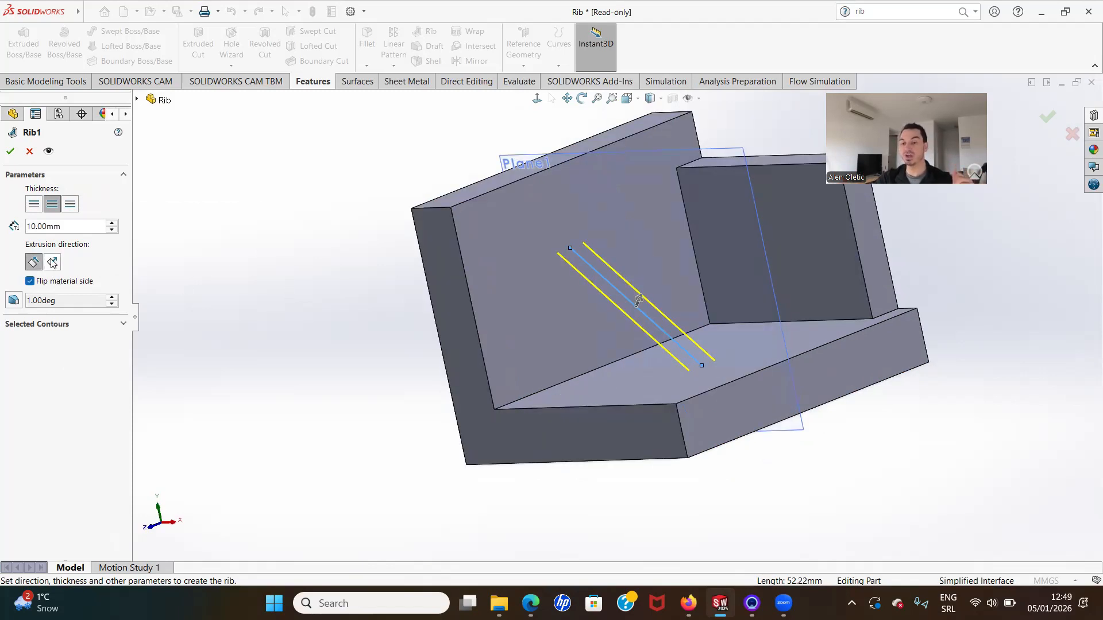
click(40, 283)
mouse_move(679, 361)
middle_down()
mouse_move(706, 342)
mouse_move(696, 292)
mouse_move(697, 354)
middle_up()
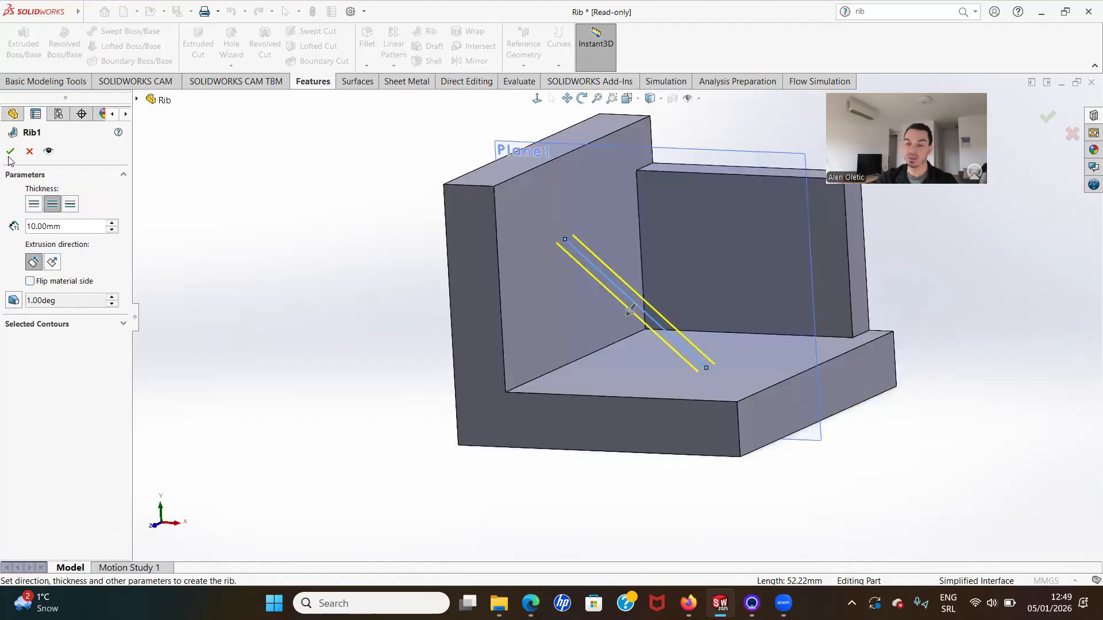
click(10, 152)
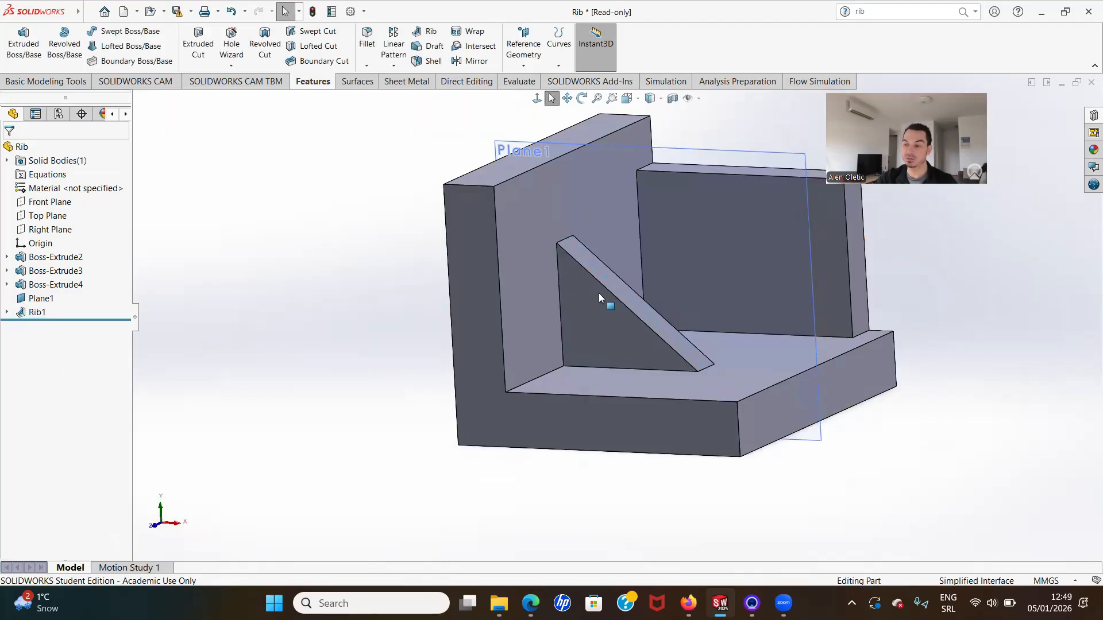
Step: Edit the rib so its extrusion direction is normal to the sketch, keeping the 10 mm thickness and linear type
scroll(602, 305, down, 3)
scroll(605, 315, up, 4)
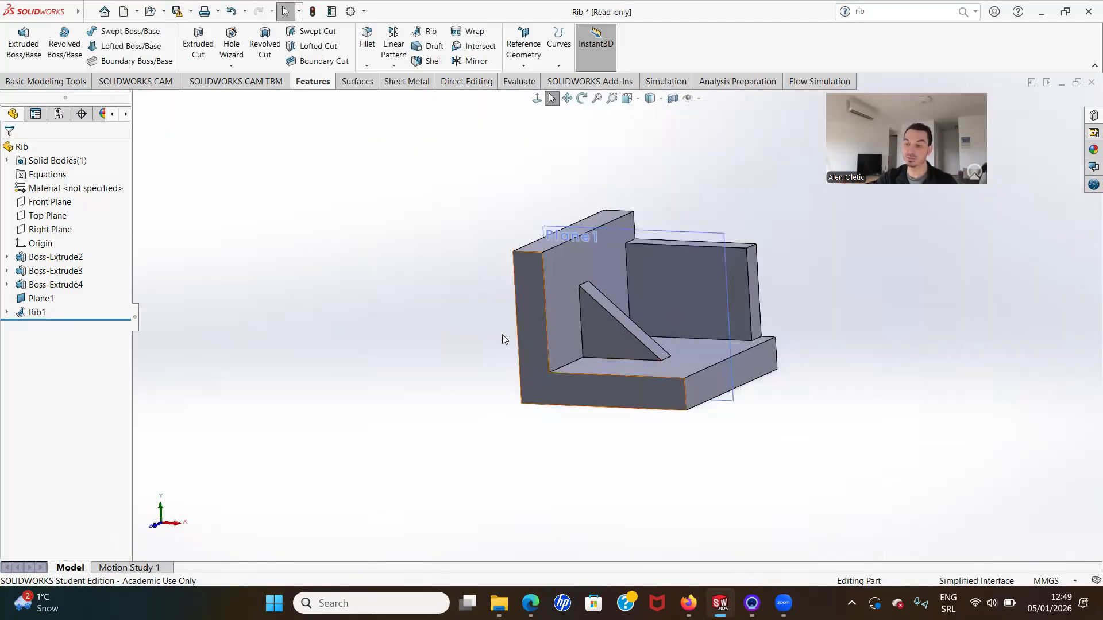
middle_drag(298, 382, 517, 412)
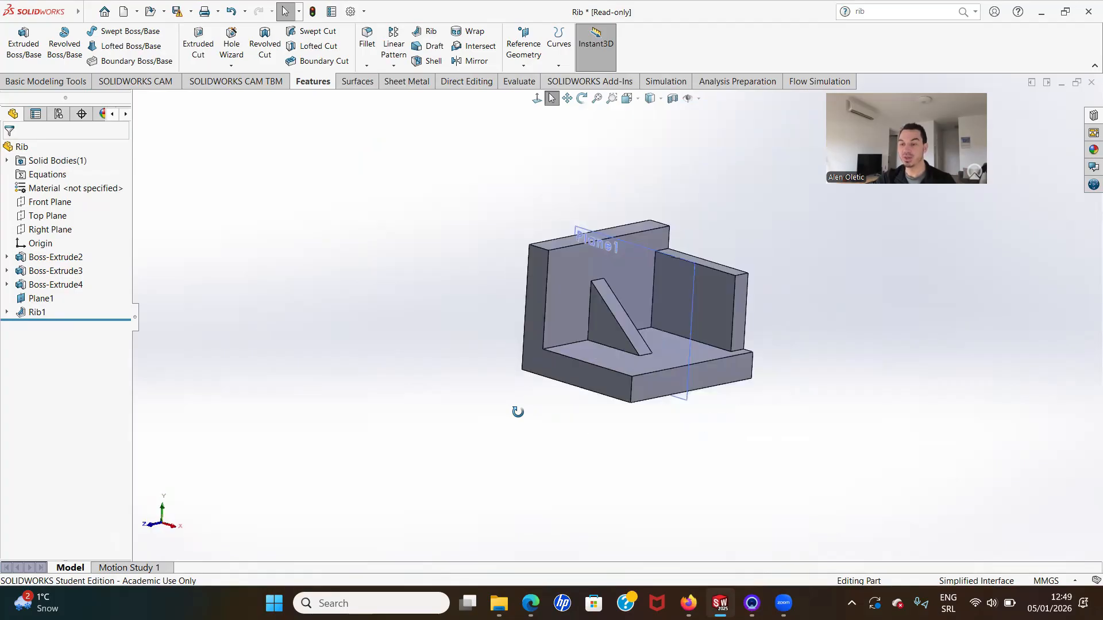
click(36, 311)
click(56, 280)
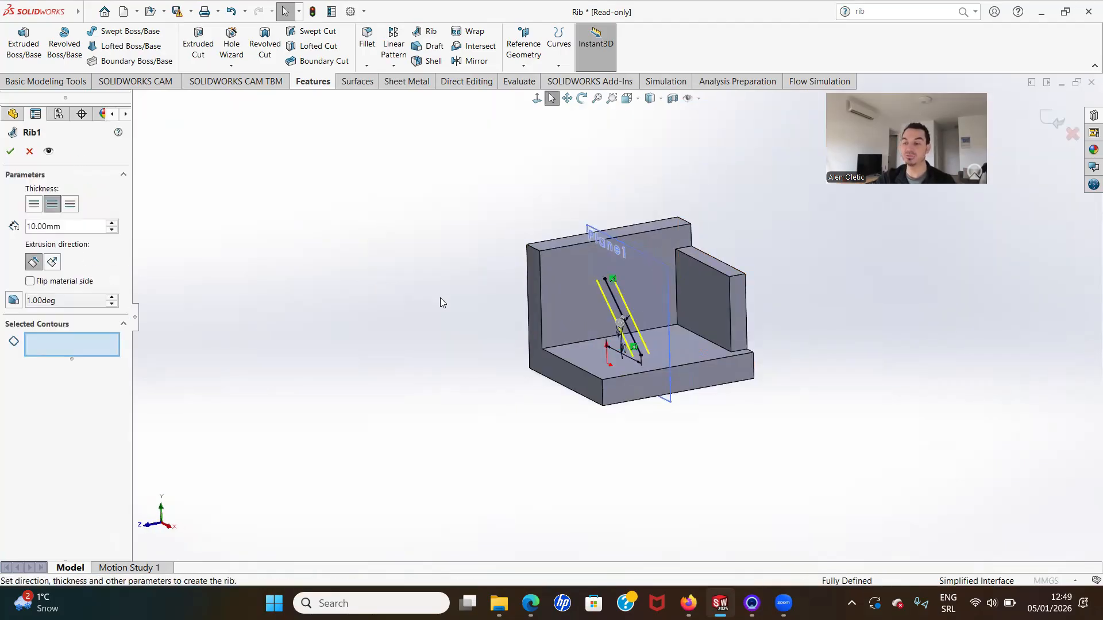
click(52, 264)
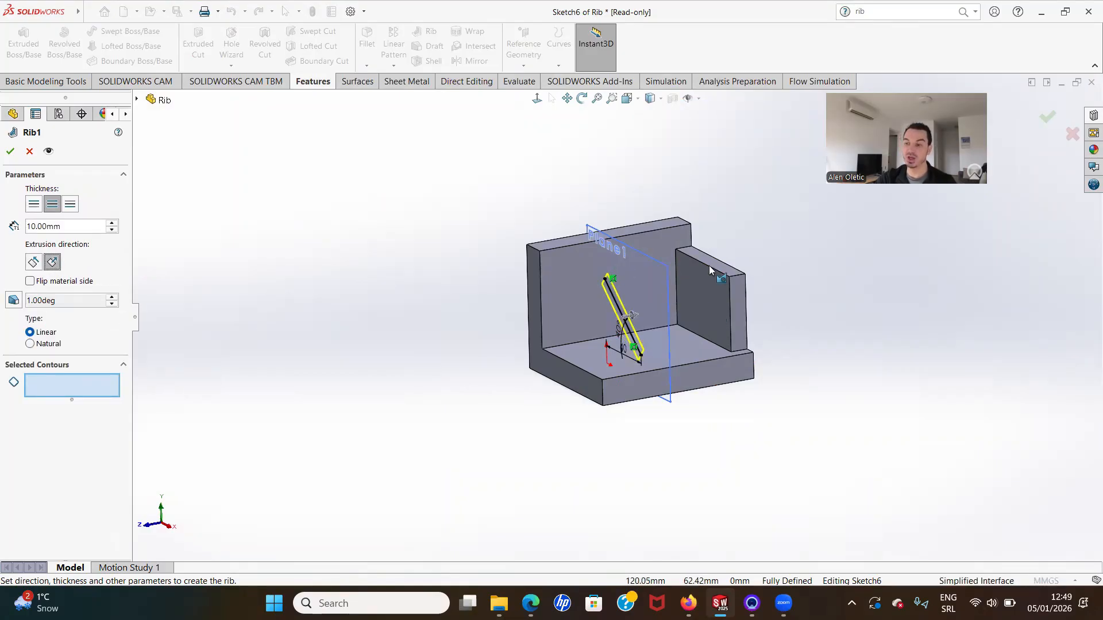
click(13, 150)
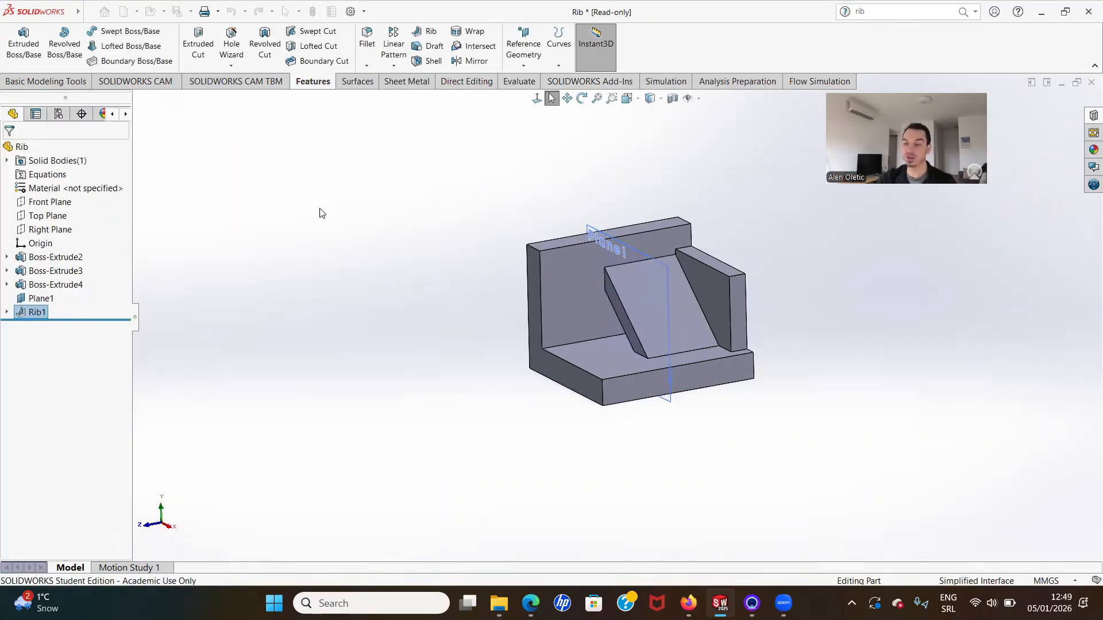
middle_drag(633, 368, 677, 355)
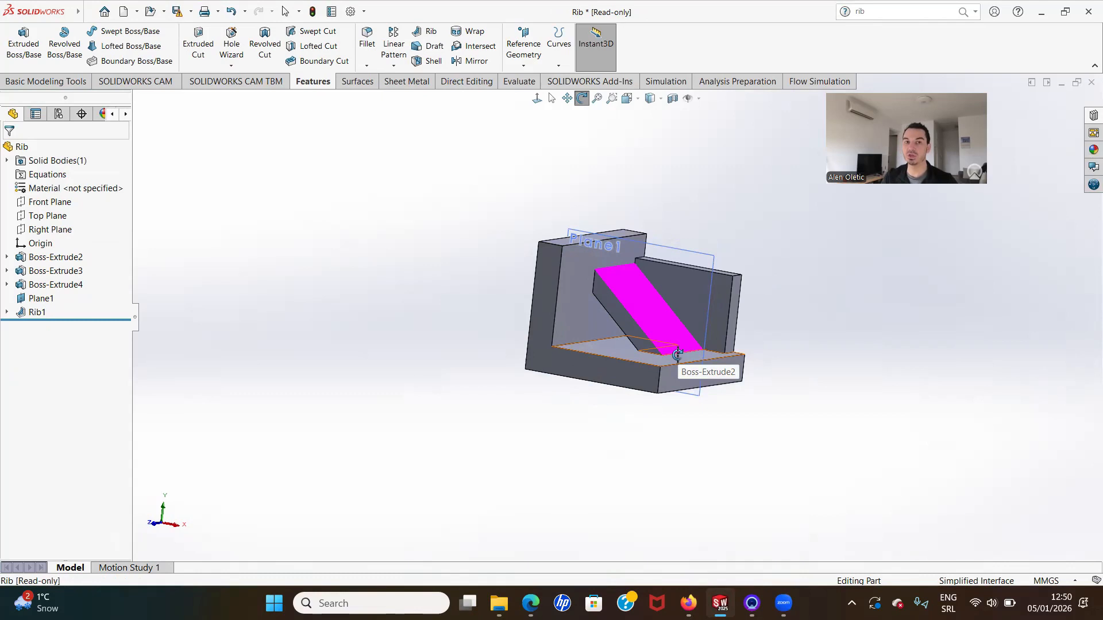
Step: Try to flip the material side of the rib so it extrudes away from the short back wall
click(38, 312)
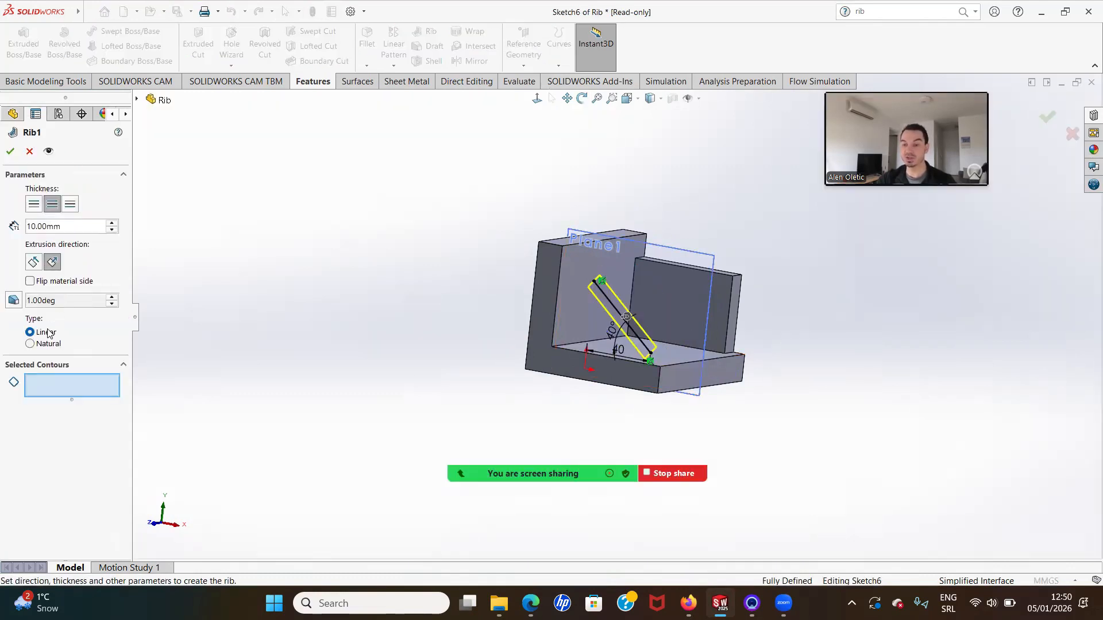
click(58, 281)
middle_drag(553, 336, 479, 322)
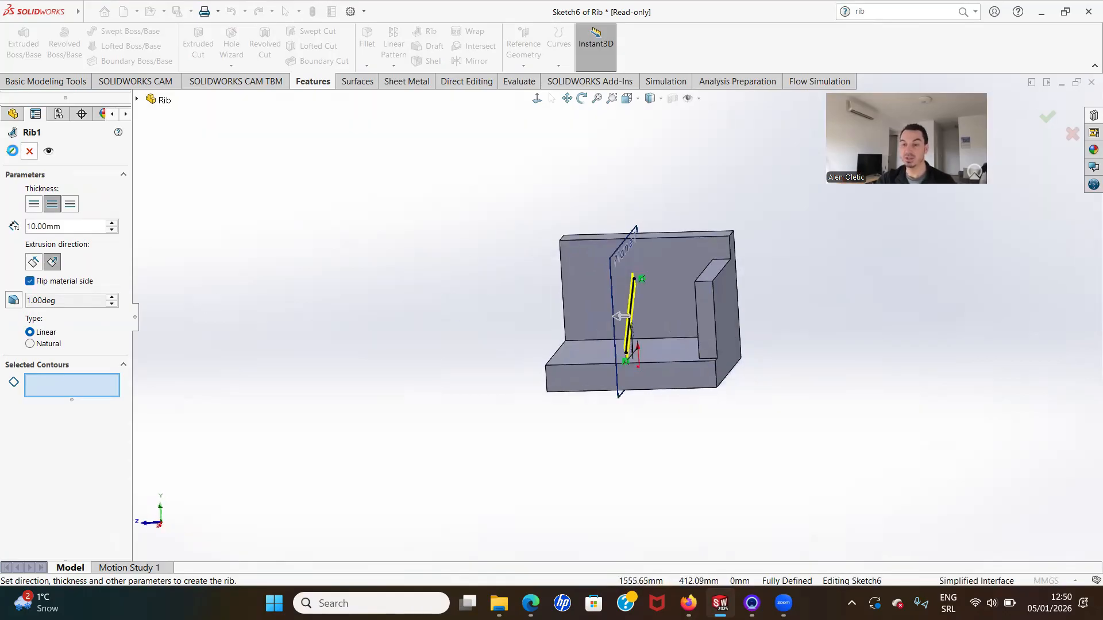
click(10, 152)
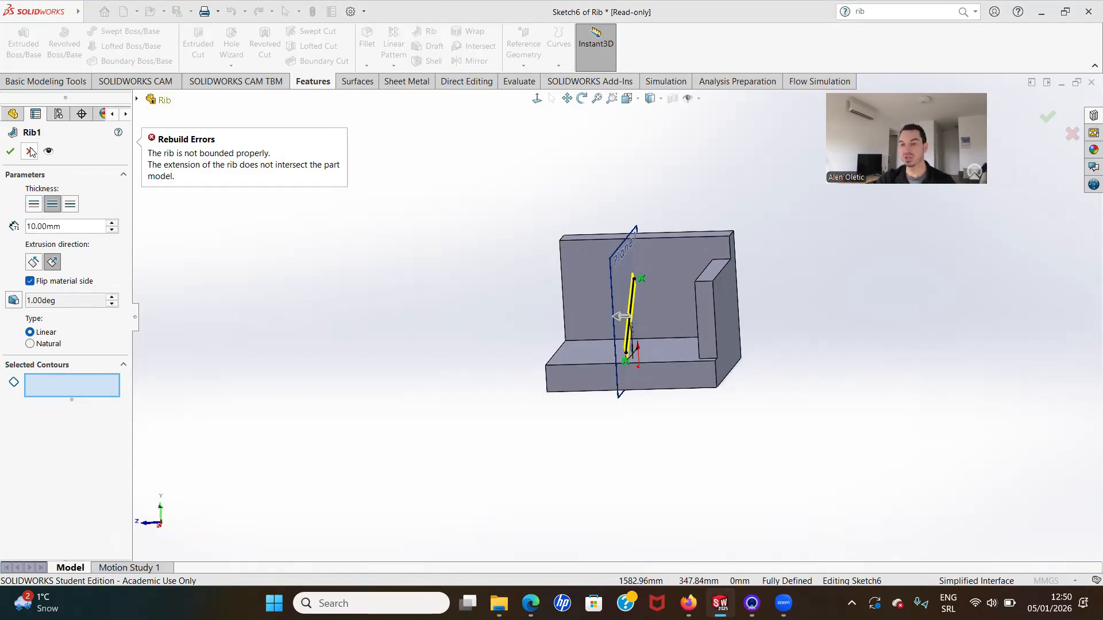
click(11, 151)
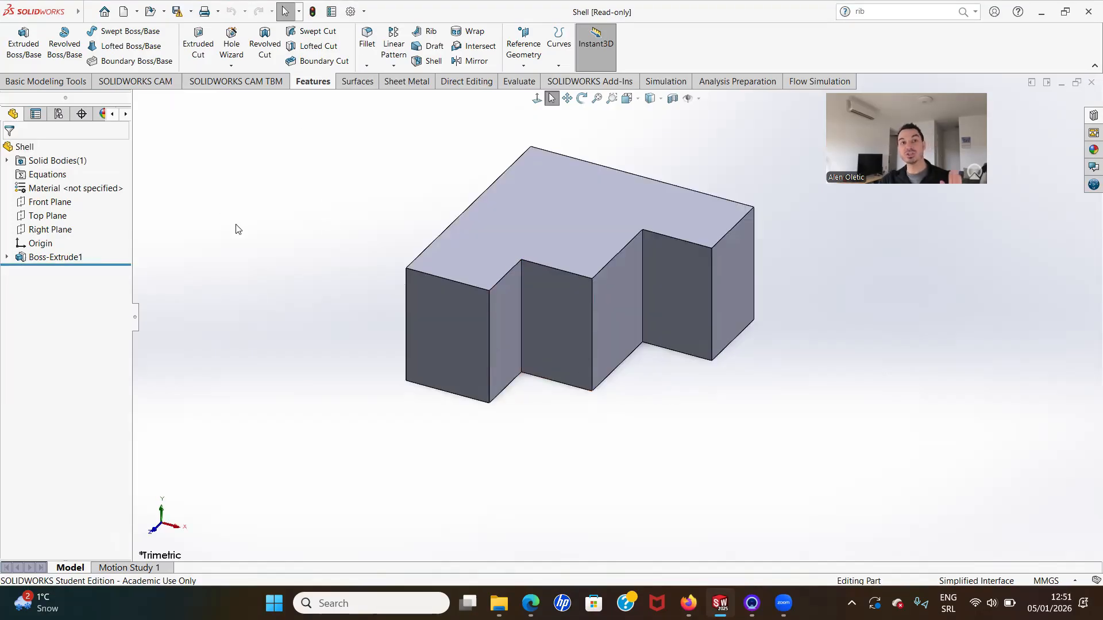
Step: Shell the stepped block with a 3 mm wall thickness, removing its top face
middle_drag(420, 189, 598, 189)
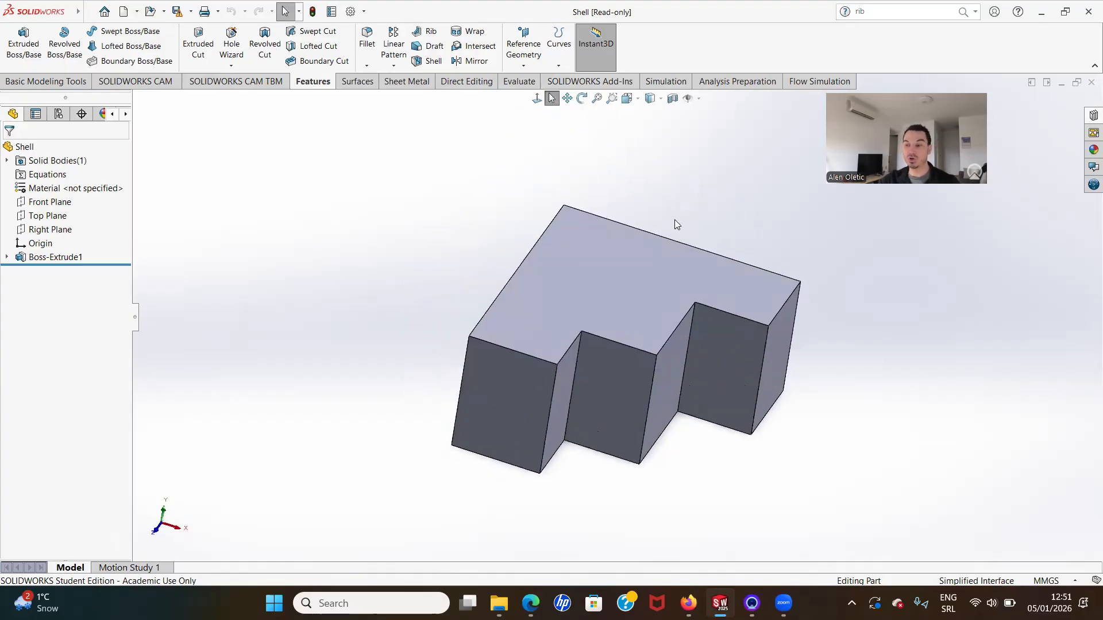
click(427, 61)
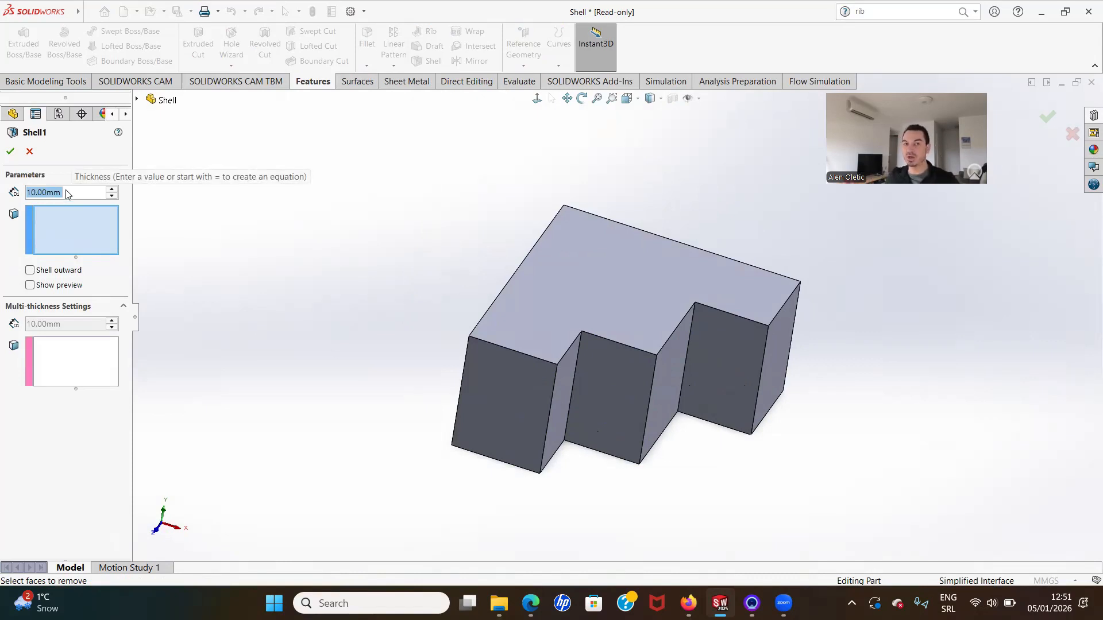
text(3)
key(Return)
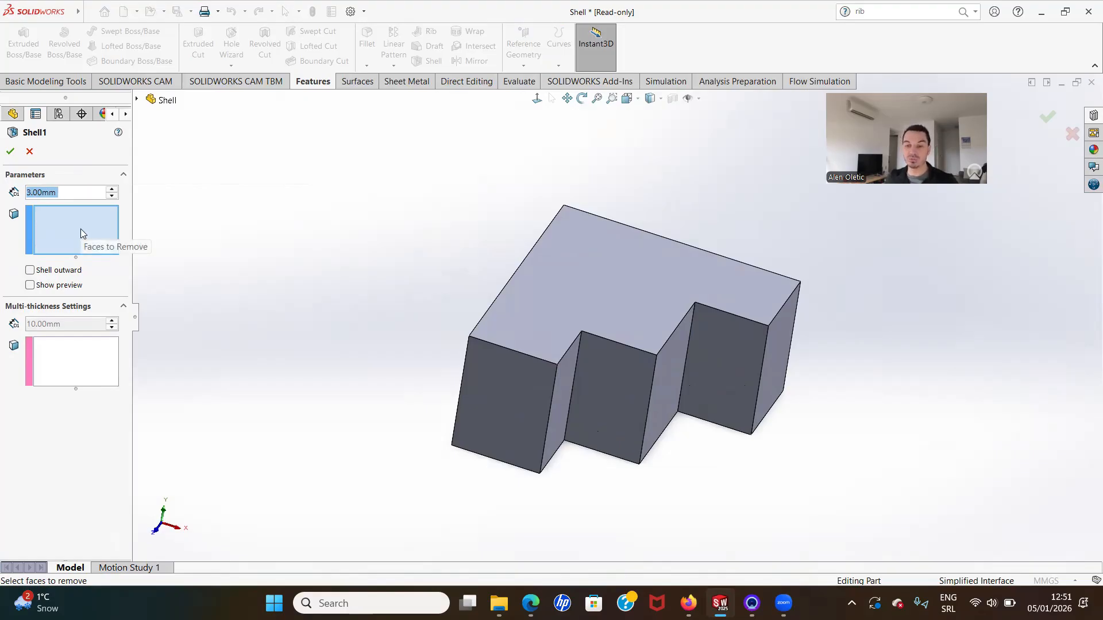
click(557, 280)
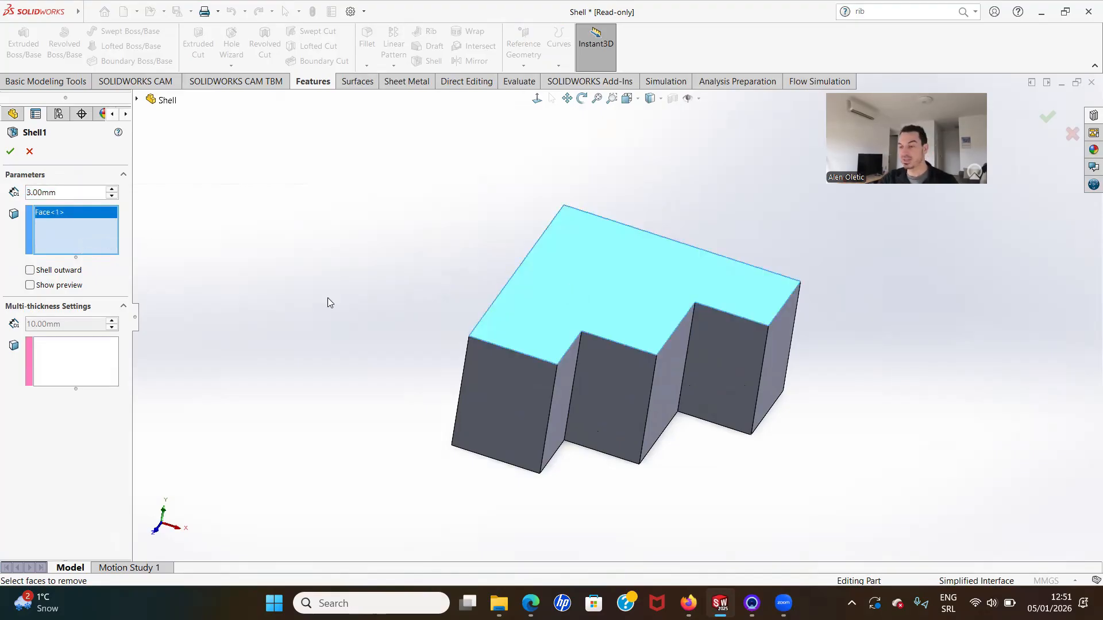
click(10, 151)
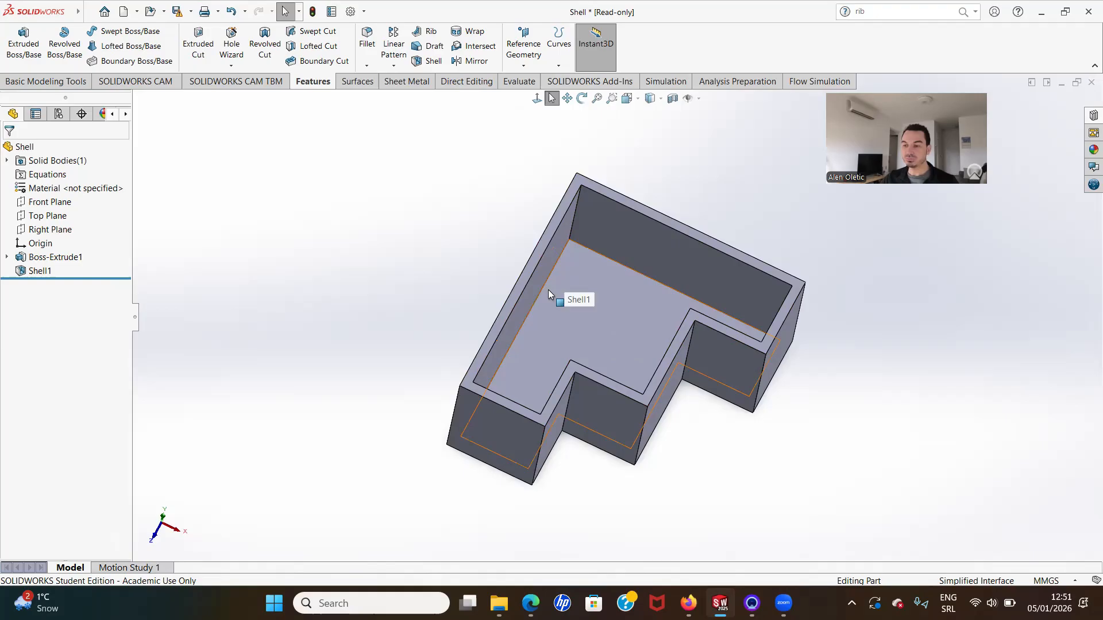
Step: Edit the shell to remove the three stepped front faces in place of the top face
click(32, 268)
click(93, 243)
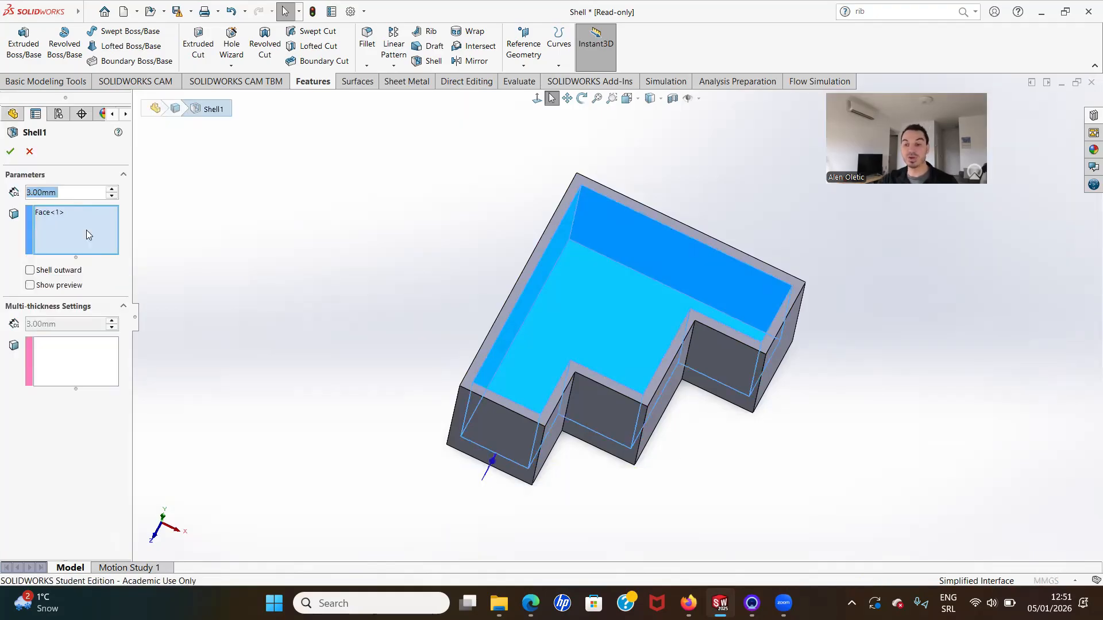
right_click(73, 225)
click(88, 237)
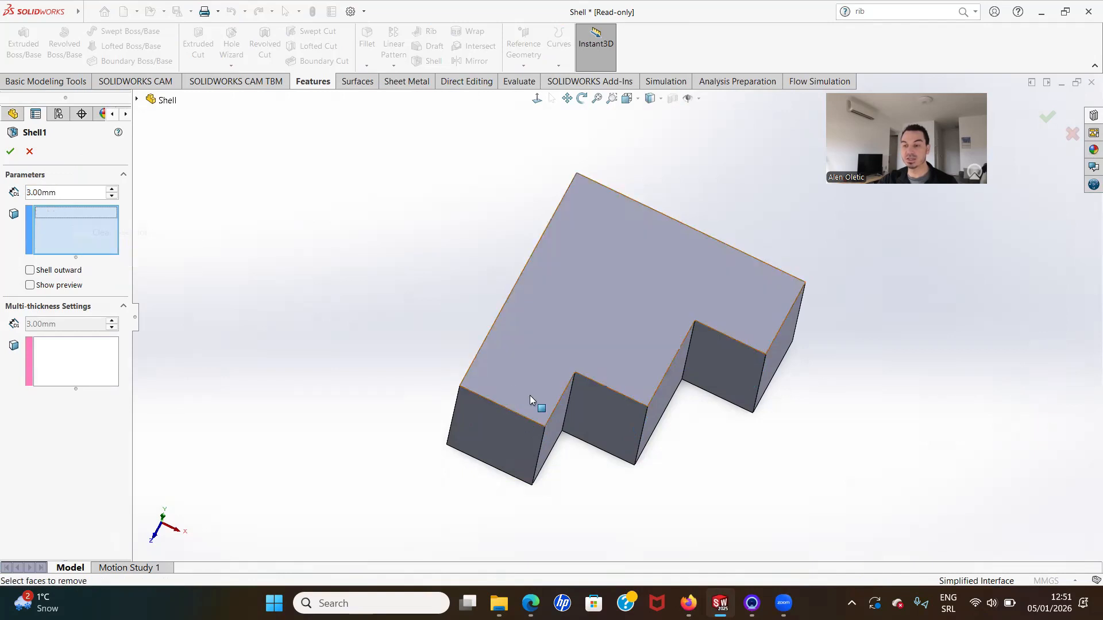
middle_drag(557, 305, 535, 300)
click(497, 386)
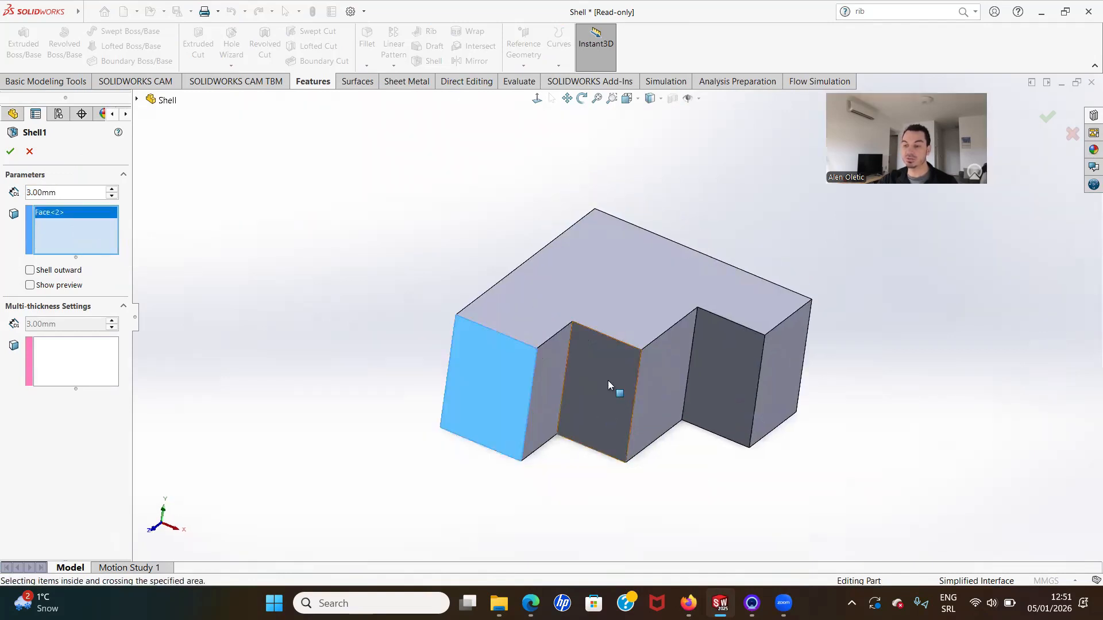
click(607, 381)
click(730, 363)
click(10, 151)
mouse_move(428, 316)
middle_down()
mouse_move(440, 323)
mouse_move(455, 276)
mouse_move(442, 325)
middle_up()
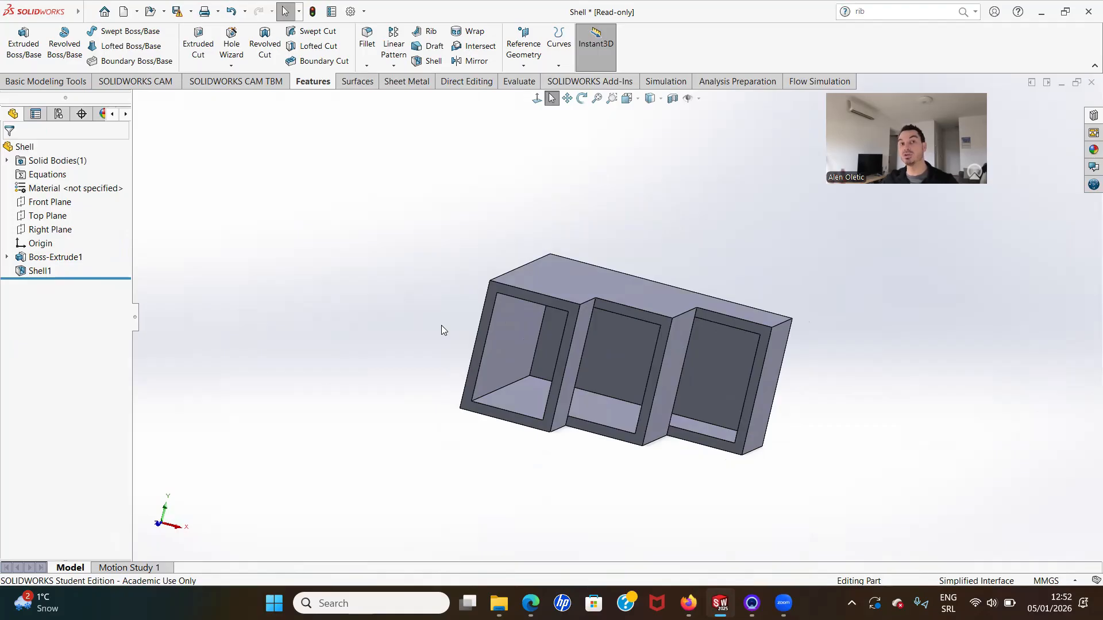
click(482, 345)
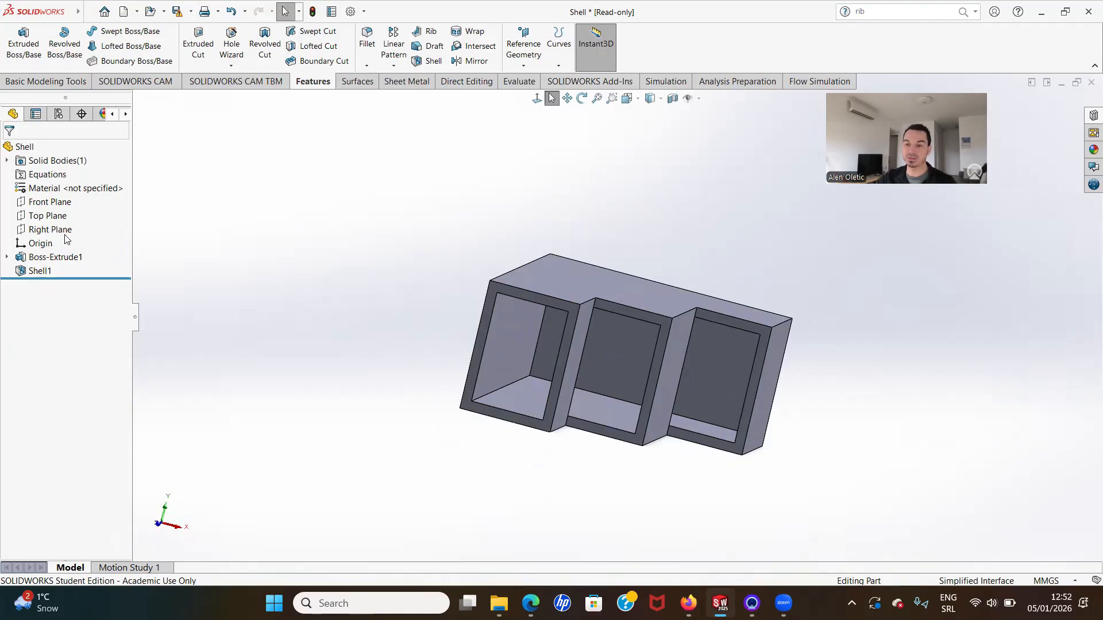
Step: Edit the shell's multi-thickness settings, adding the outer side face at 3 mm and the top face at 5 mm
click(27, 272)
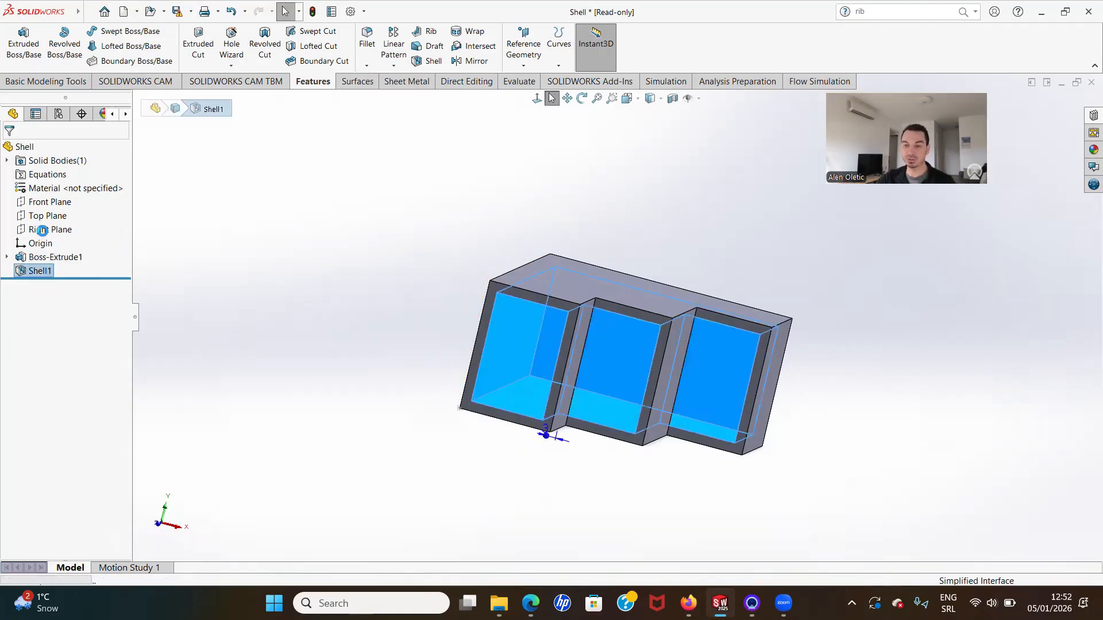
click(40, 234)
click(90, 359)
middle_drag(467, 369, 509, 384)
scroll(507, 379, up, 1)
click(511, 347)
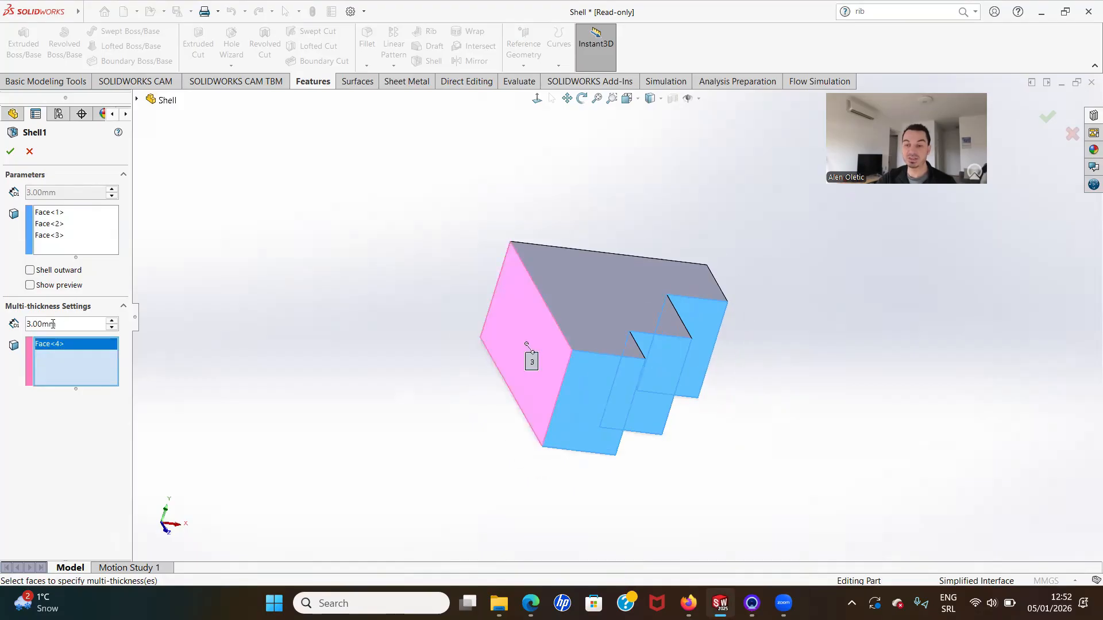
click(578, 293)
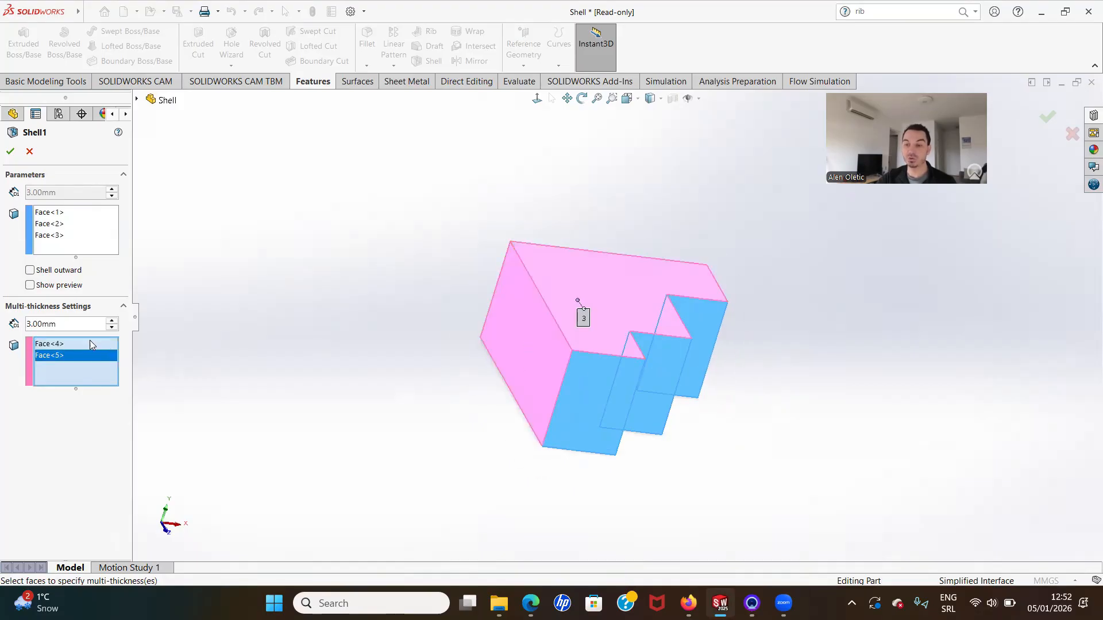
text(5)
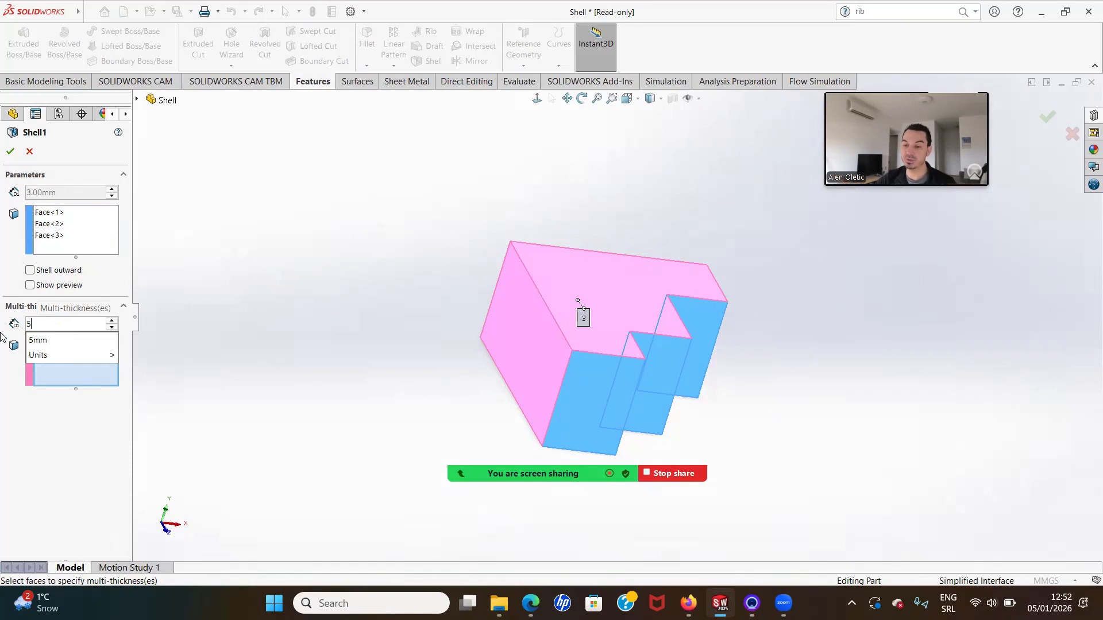
key(Return)
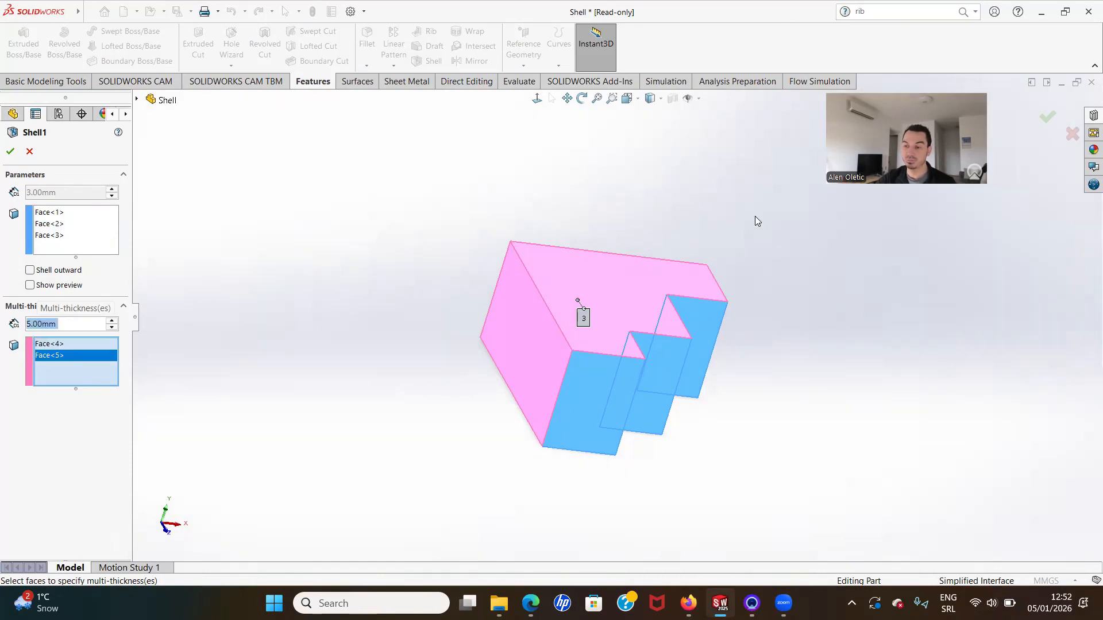
Step: Add the block's bottom face to the multi-thickness settings with a 10 mm thickness
middle_drag(576, 373, 552, 247)
click(546, 370)
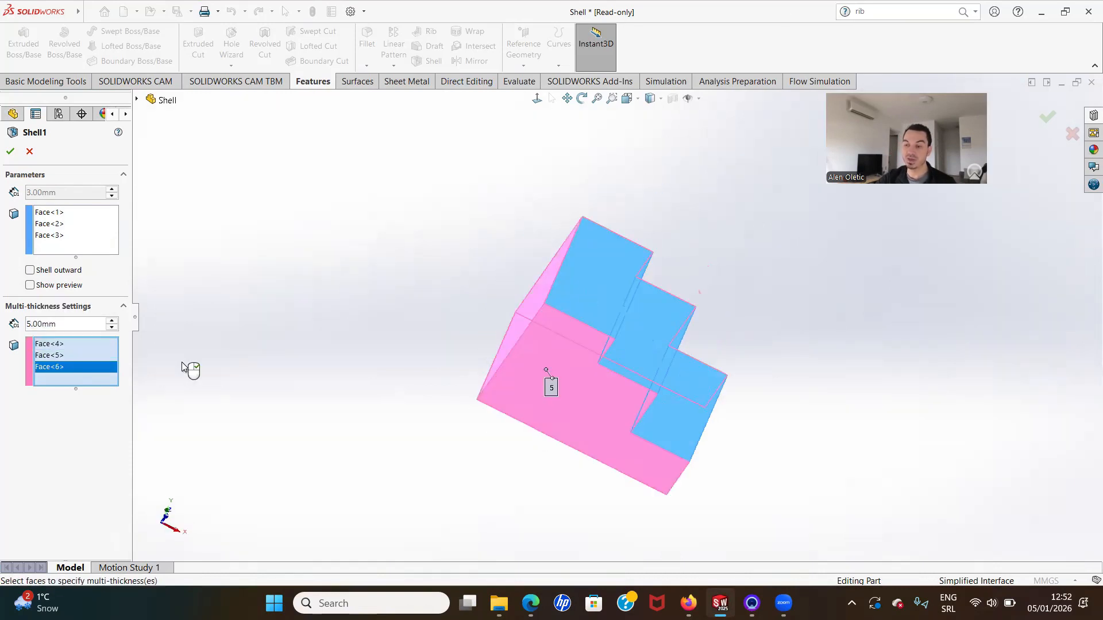
double_click(55, 321)
text(10)
key(Return)
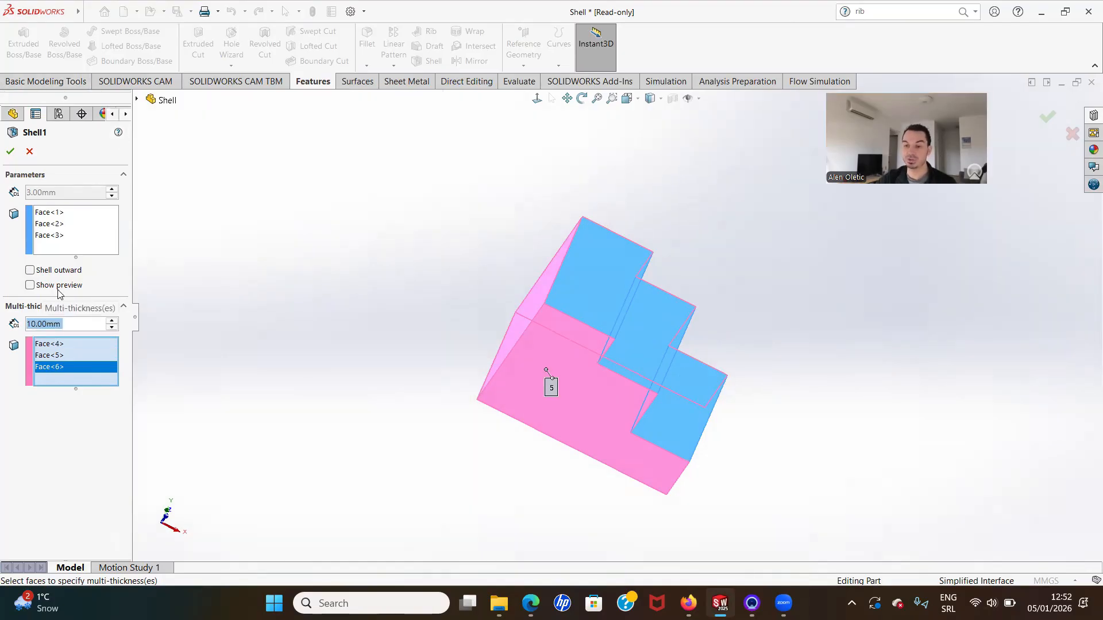
Step: Check the thickness assigned to each of the three listed faces and apply the multi-thickness shell
click(58, 345)
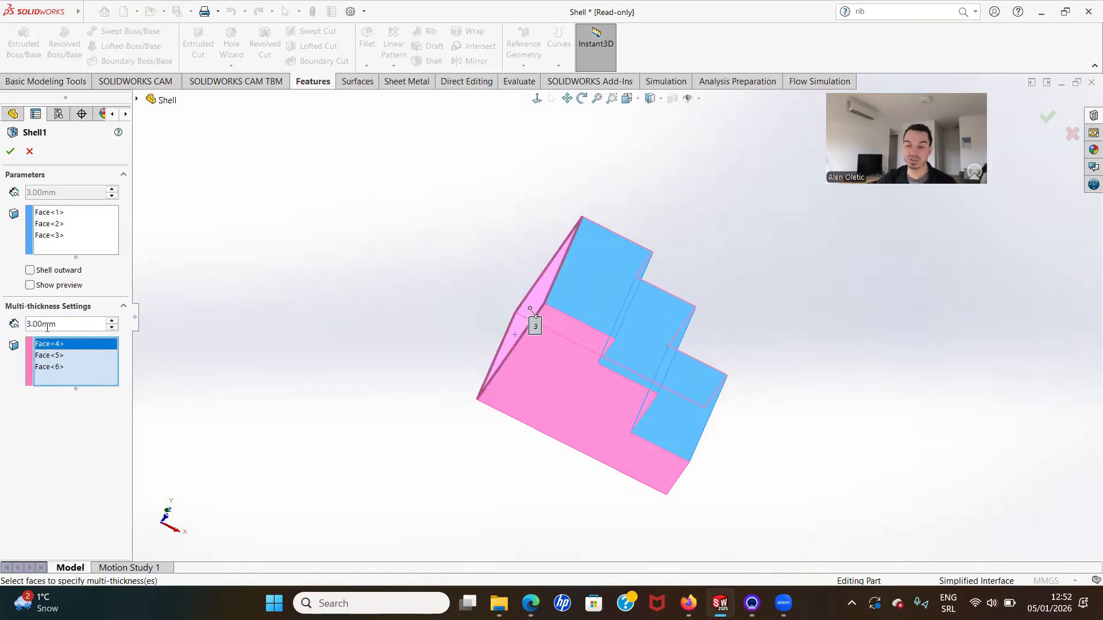
click(55, 354)
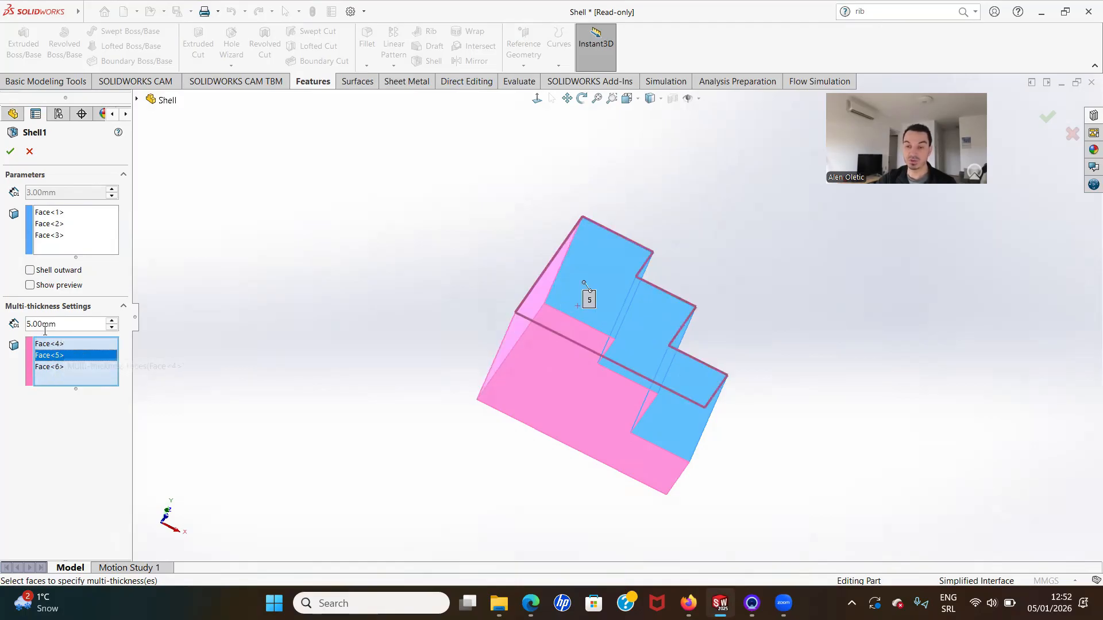
click(55, 368)
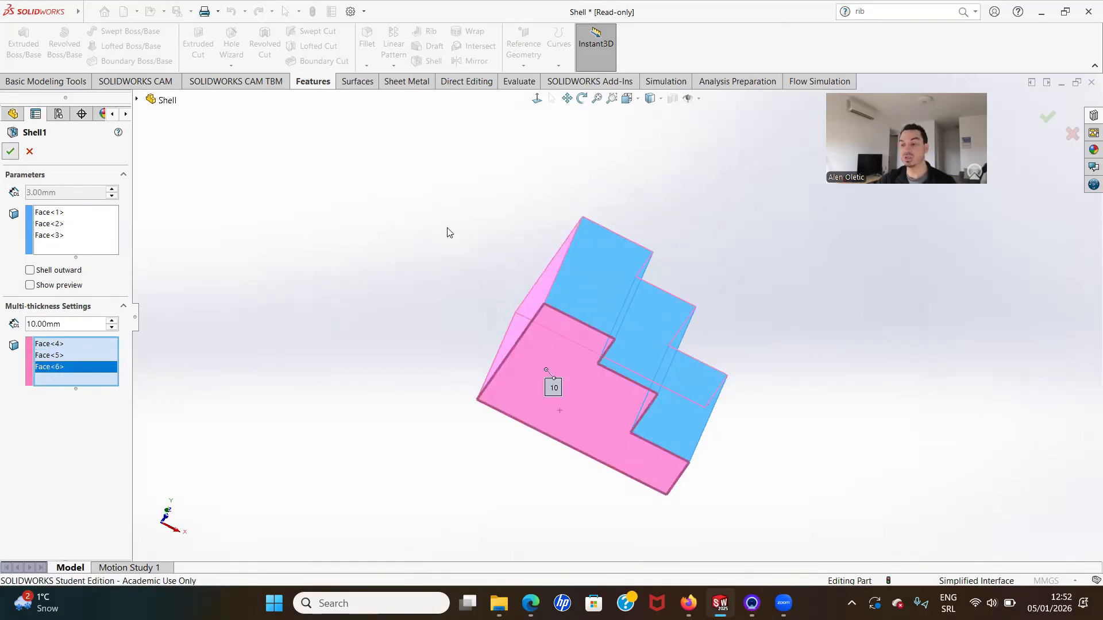
middle_drag(523, 295, 584, 264)
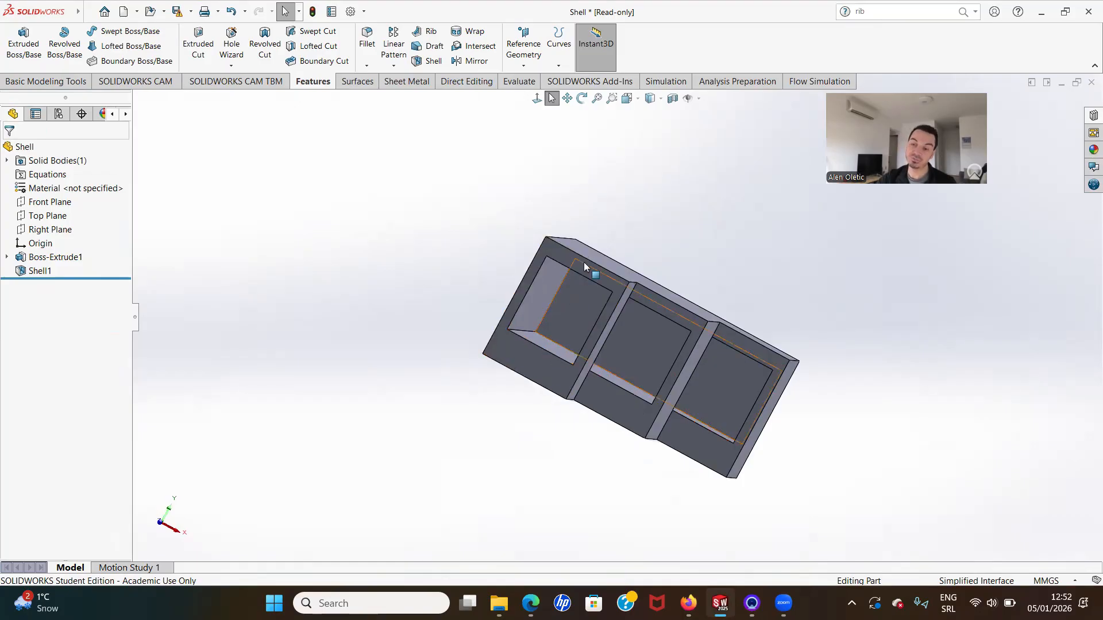
scroll(614, 322, up, 3)
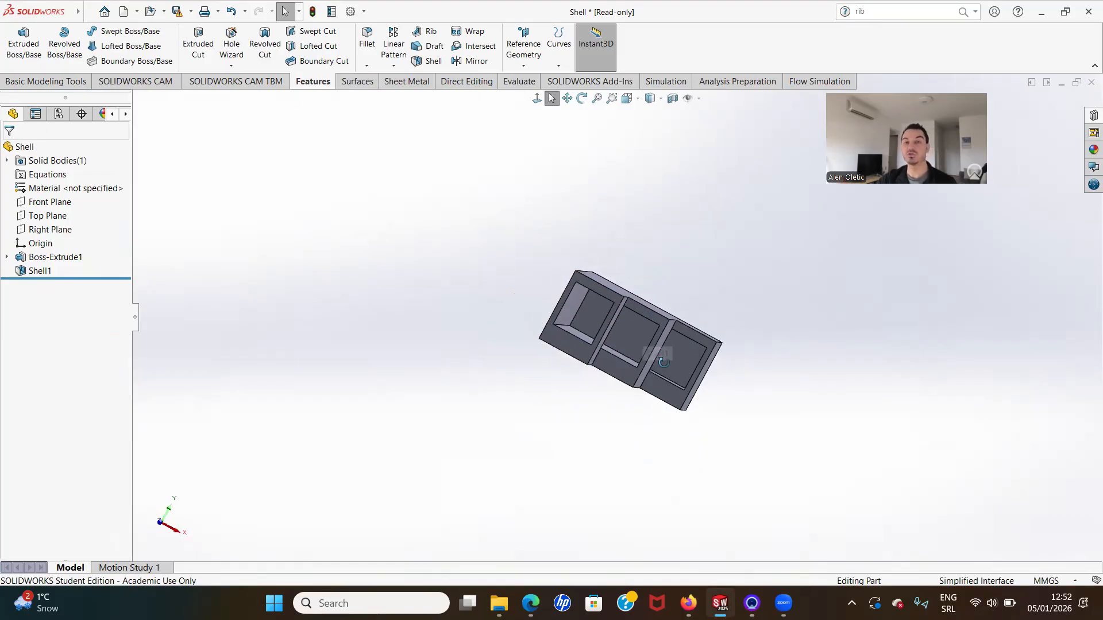
middle_drag(664, 362, 592, 316)
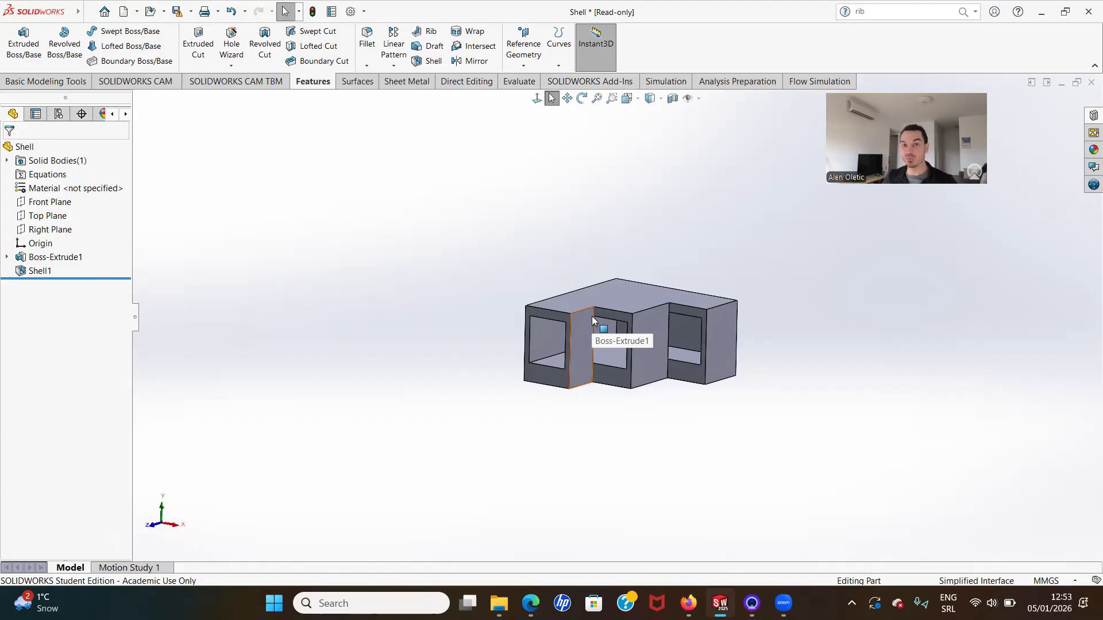